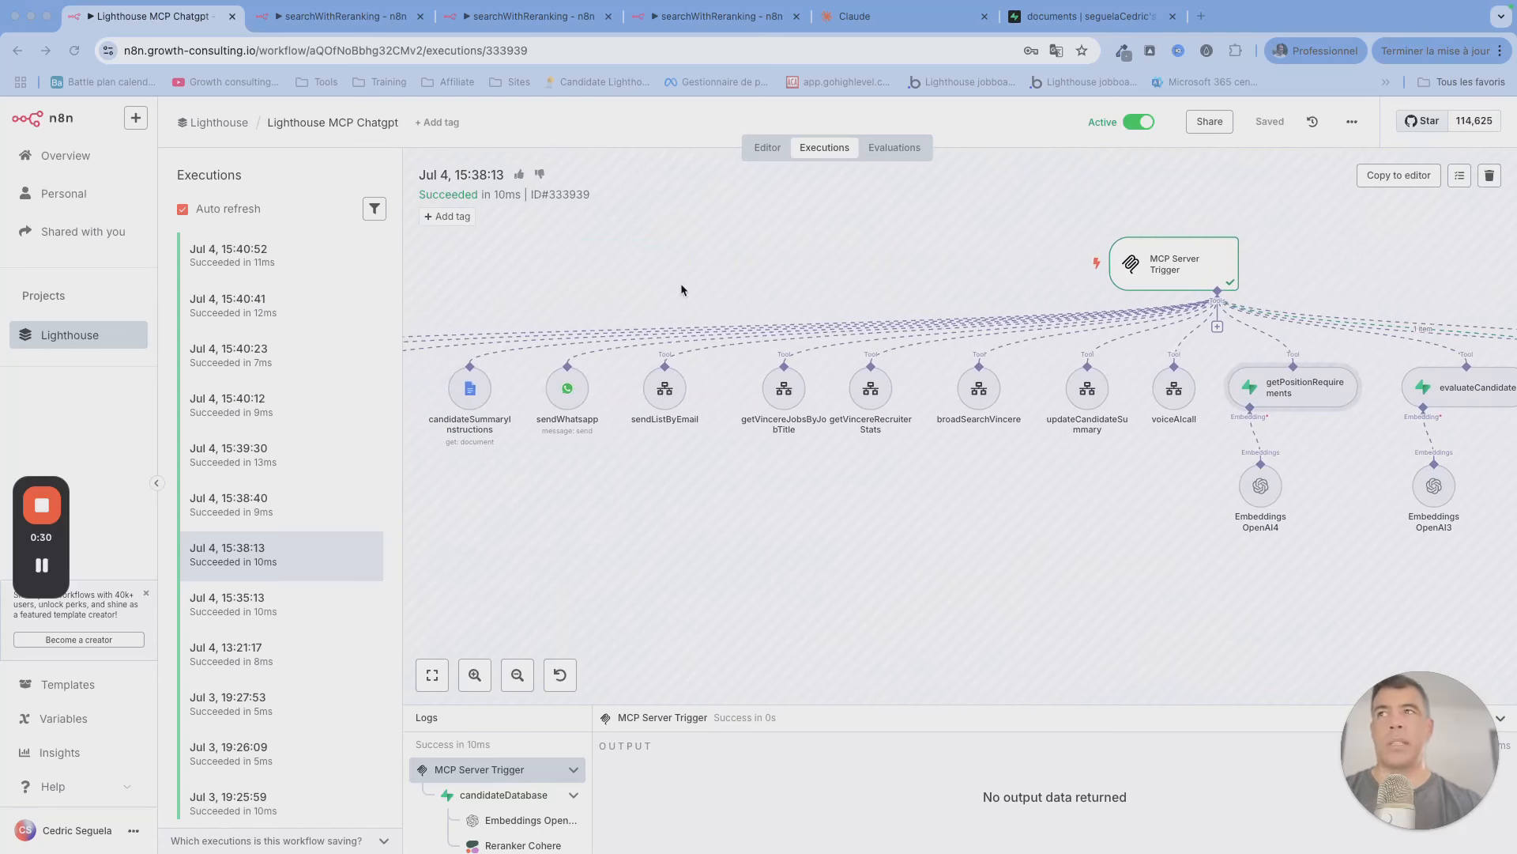
# Step: Survey the tools attached to the MCP Server Trigger, and switch to Claude to read the top 10 yacht captain candidates conversation
pyautogui.hscroll(-5, 680, 283)
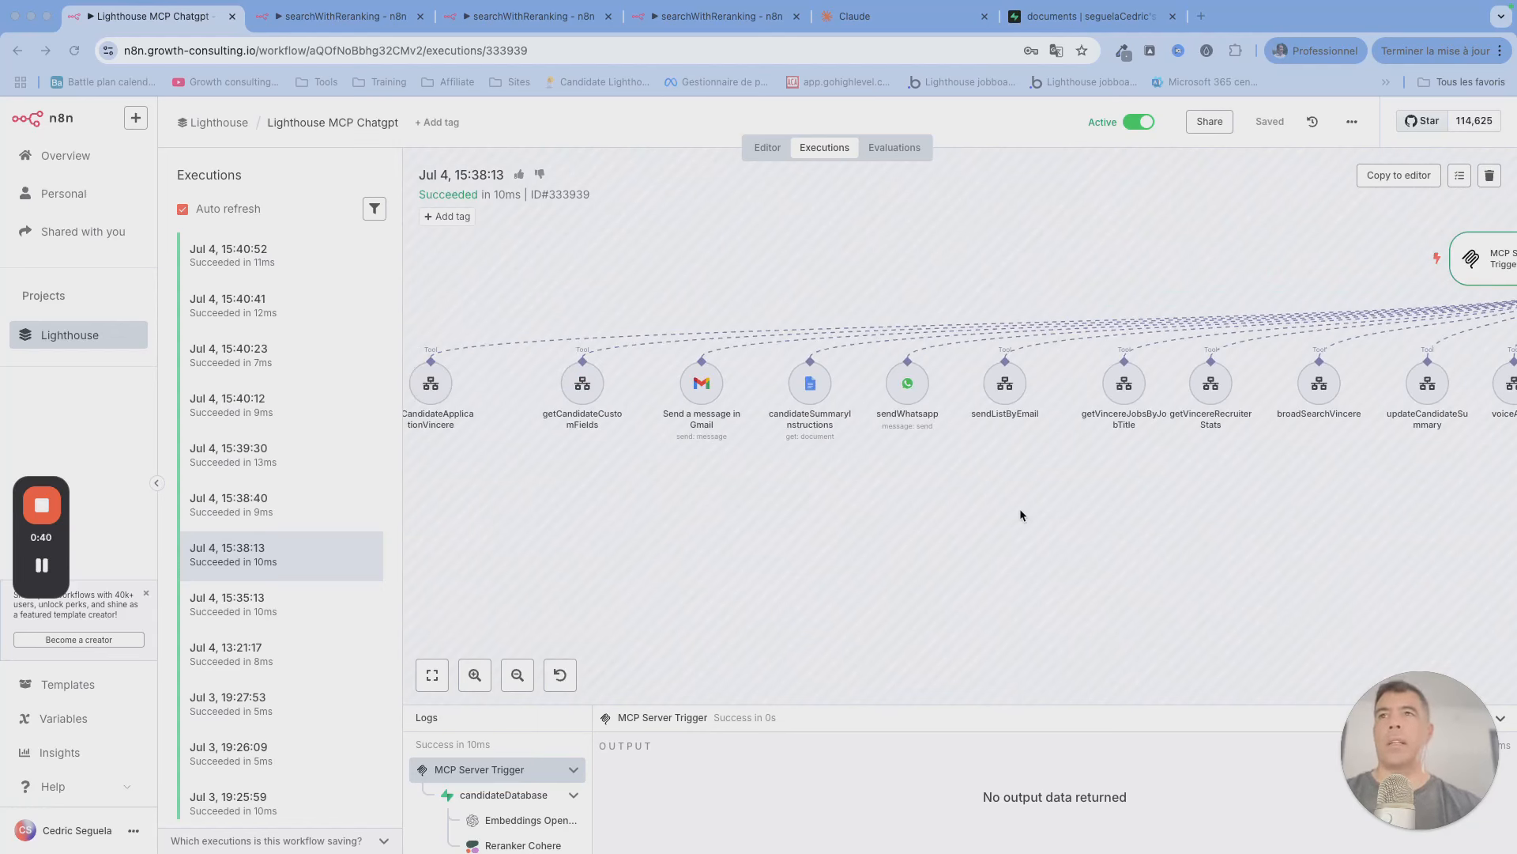
pyautogui.hscroll(10, 1019, 516)
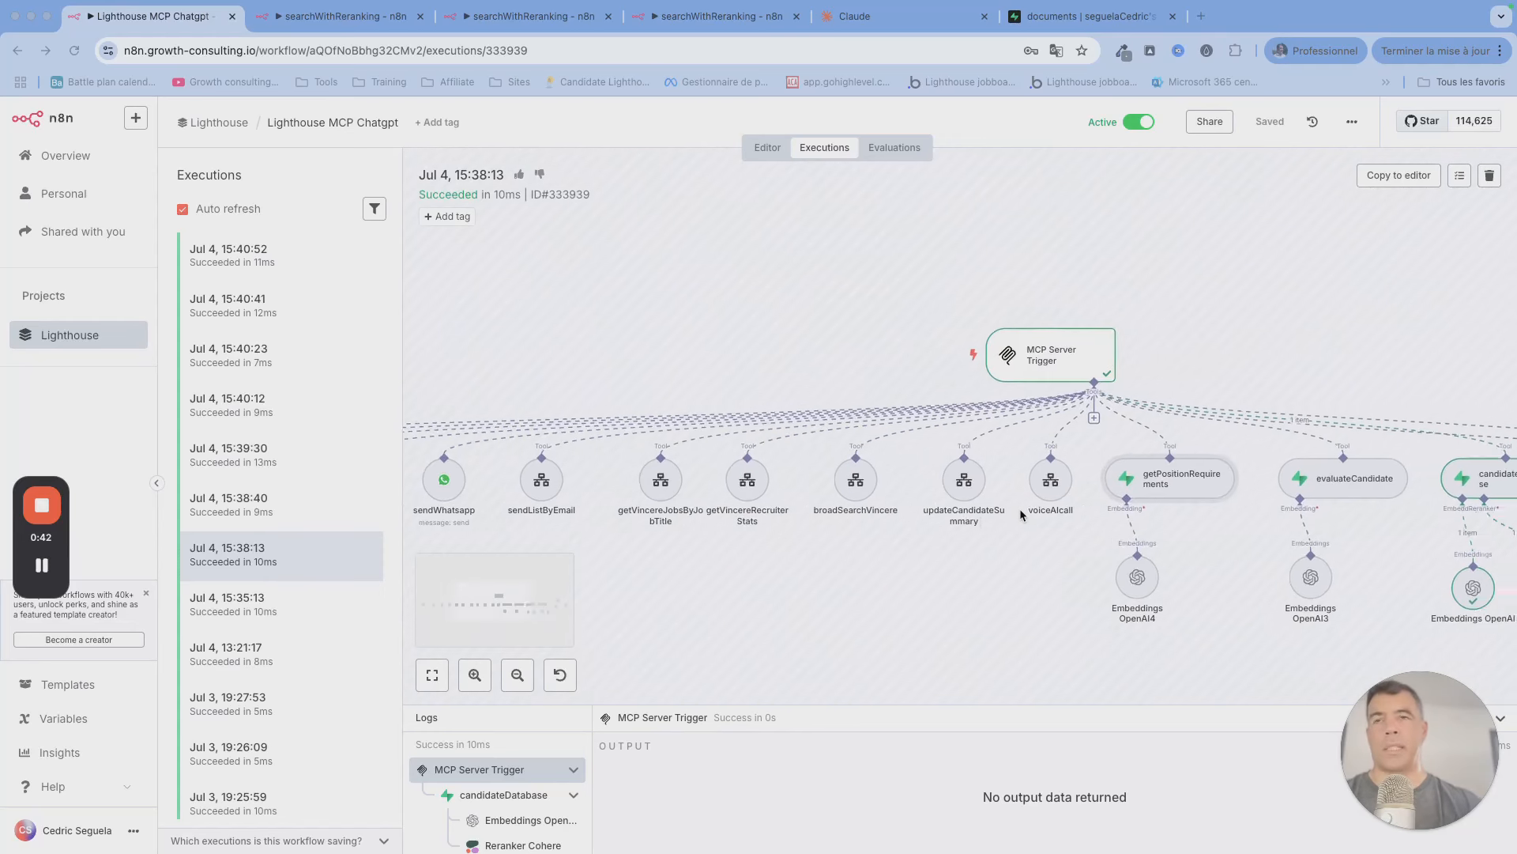
pyautogui.click(867, 11)
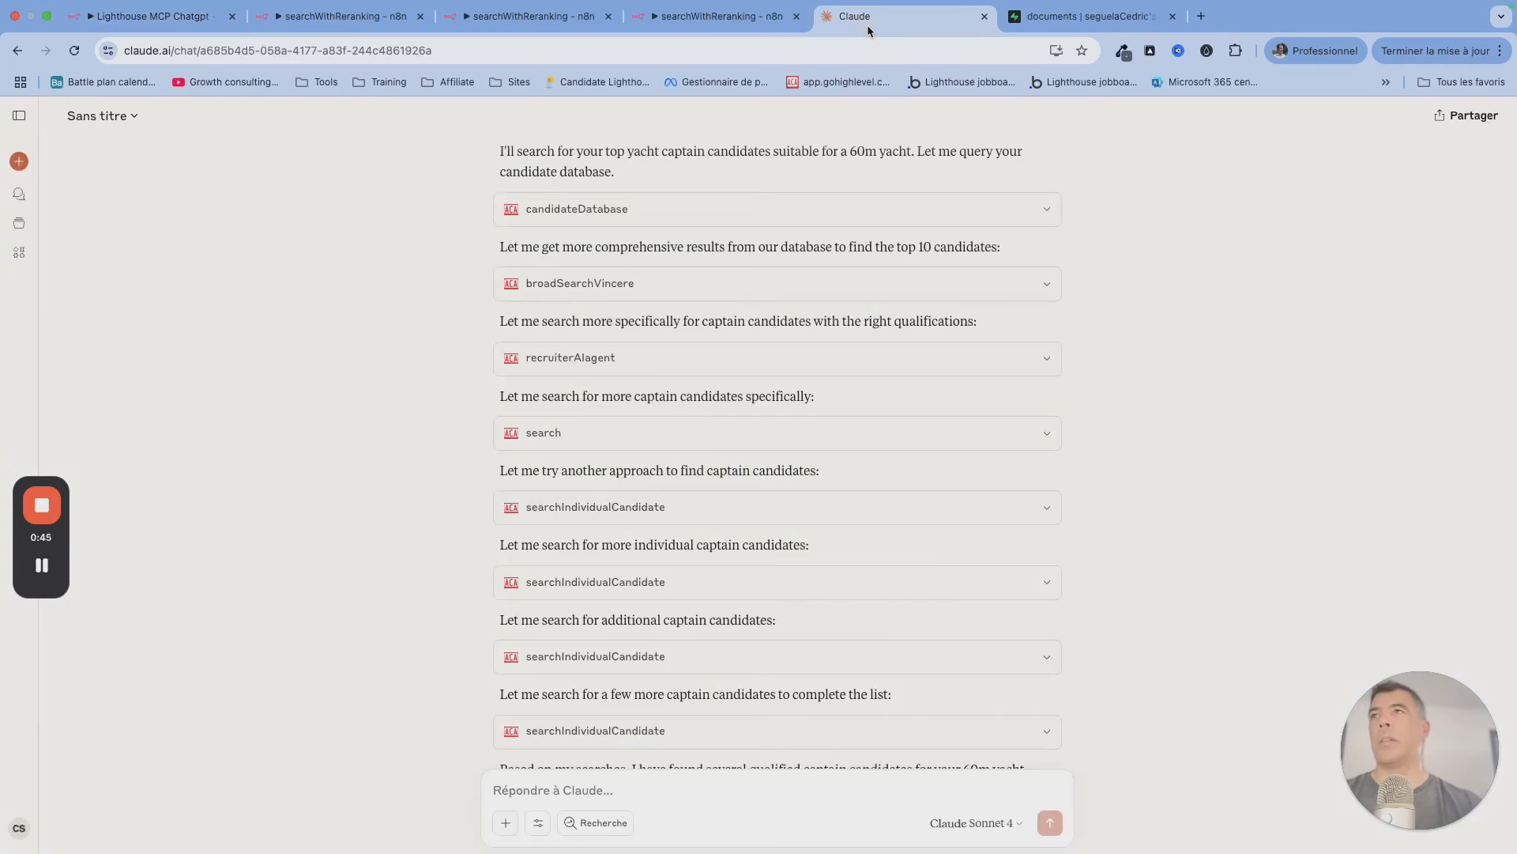
pyautogui.scroll(2, 826, 433)
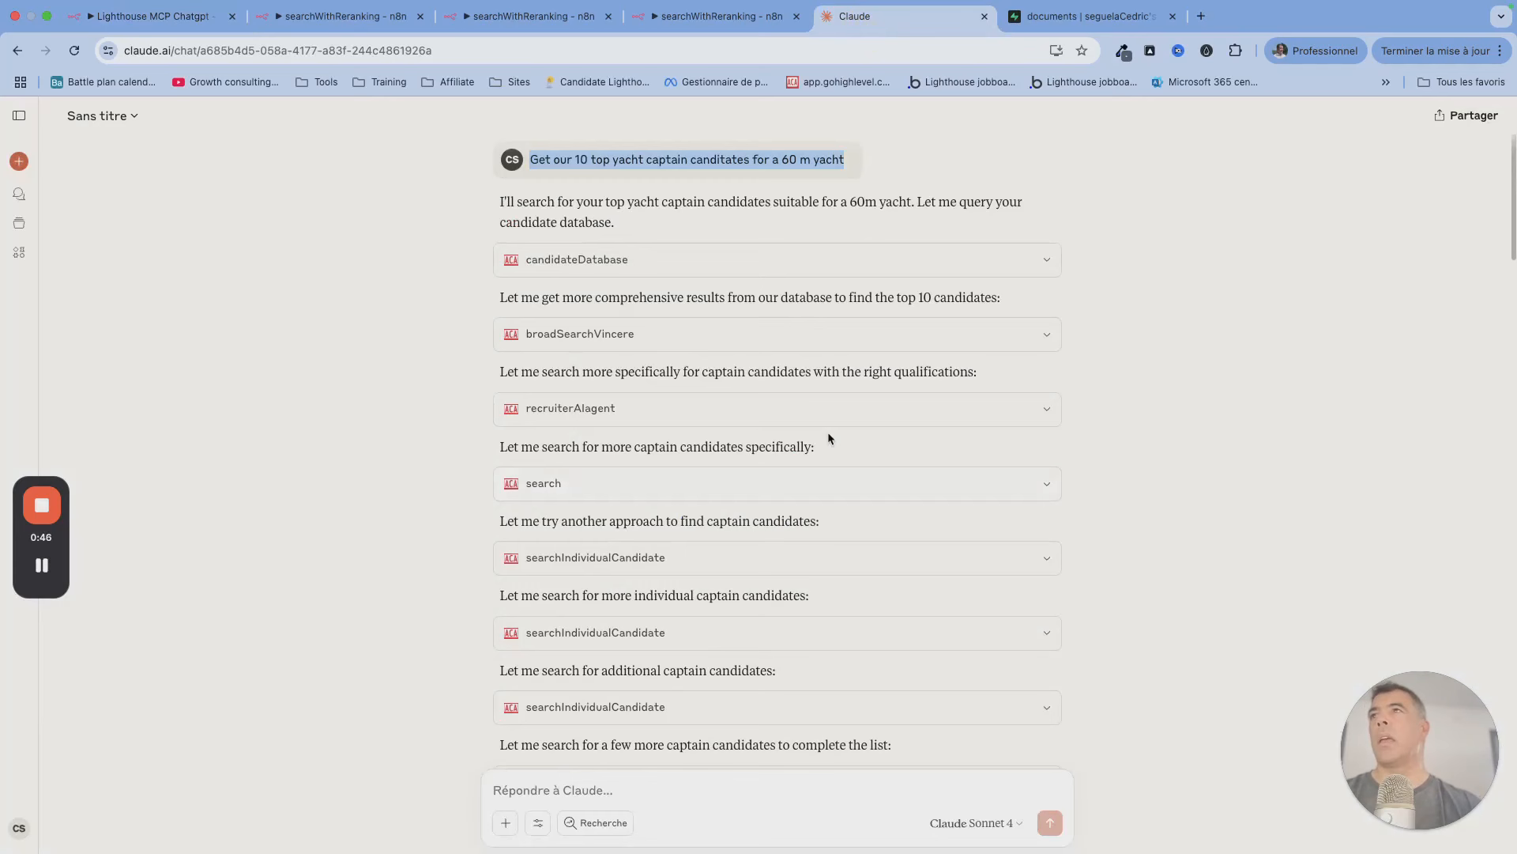
pyautogui.click(532, 162)
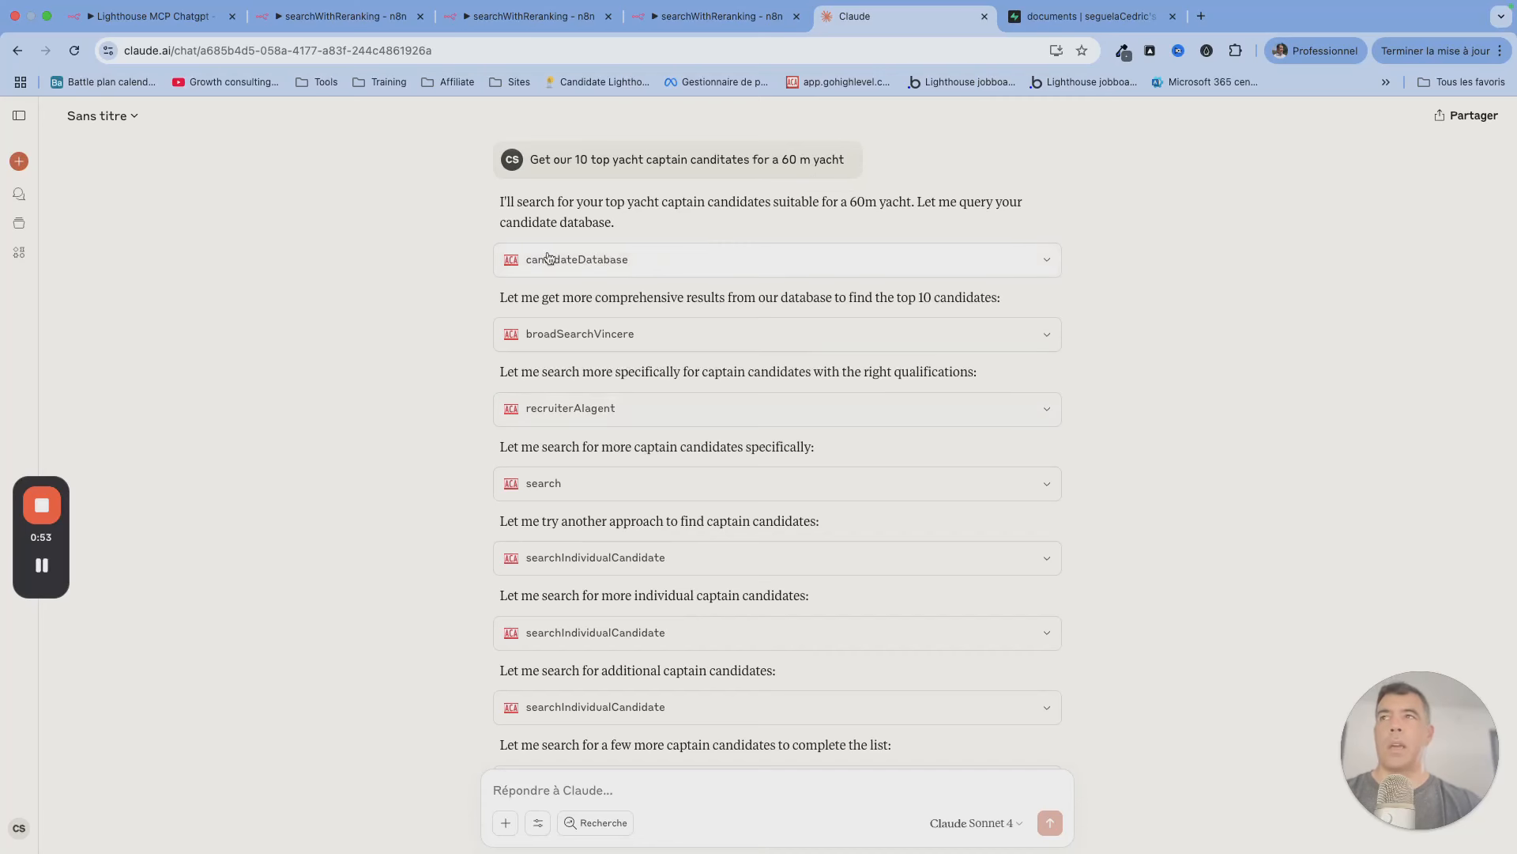
pyautogui.scroll(-3, 474, 292)
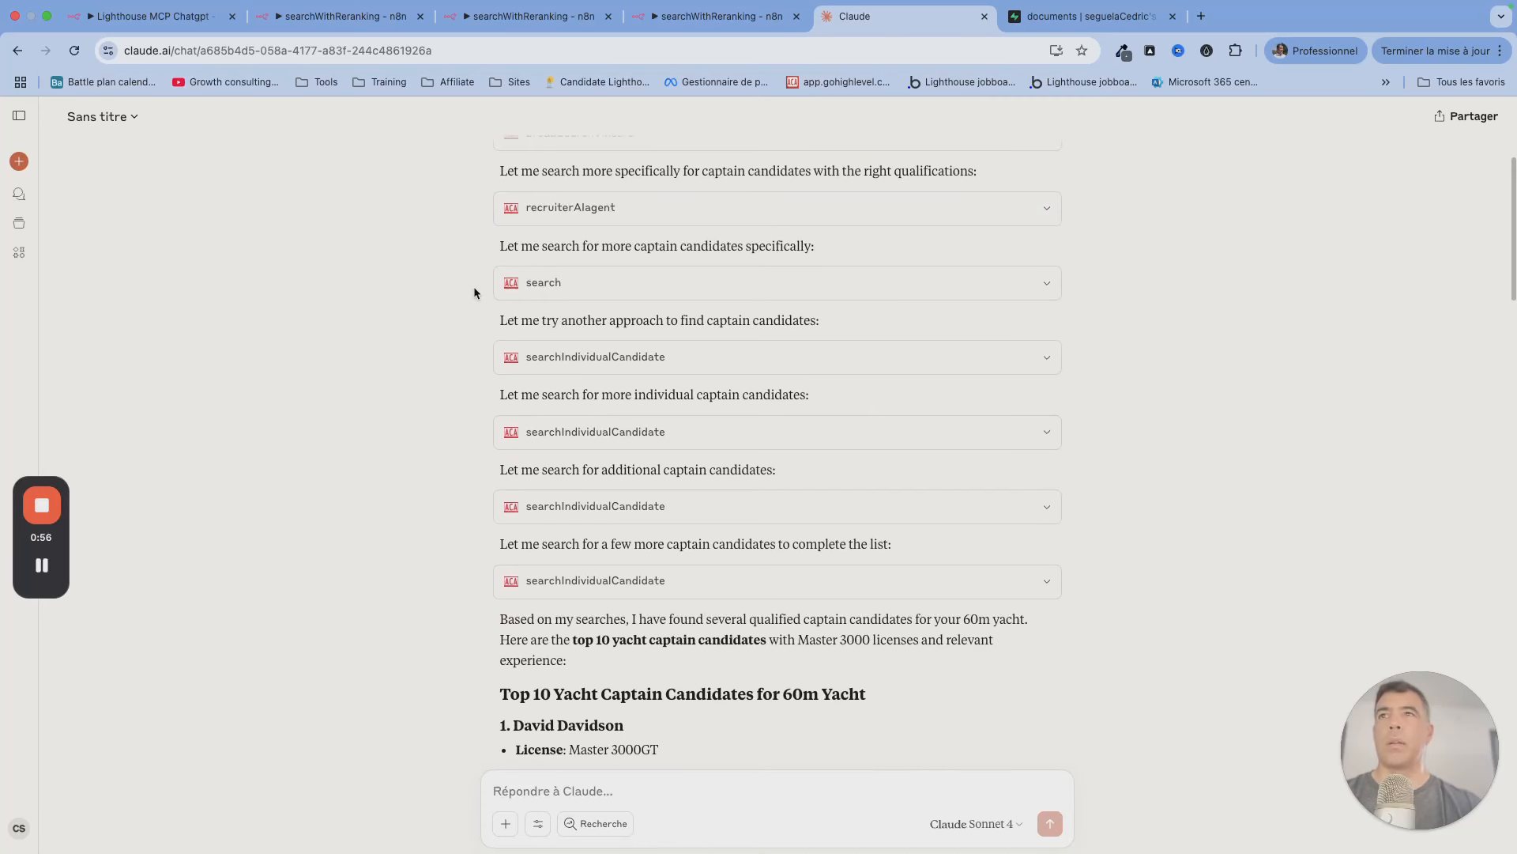
pyautogui.scroll(3, 474, 292)
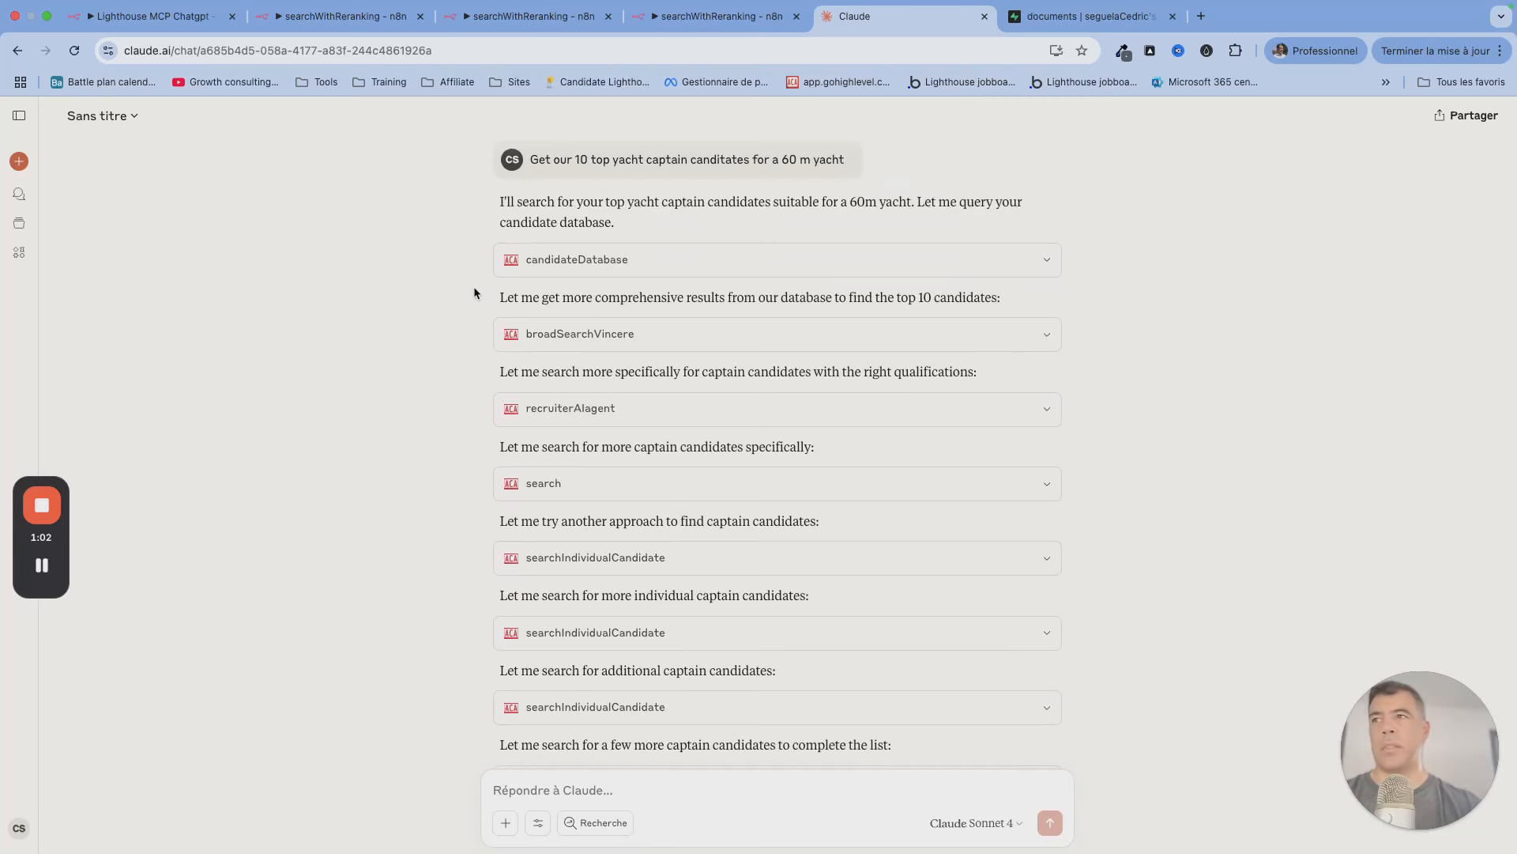
pyautogui.scroll(-15, 475, 293)
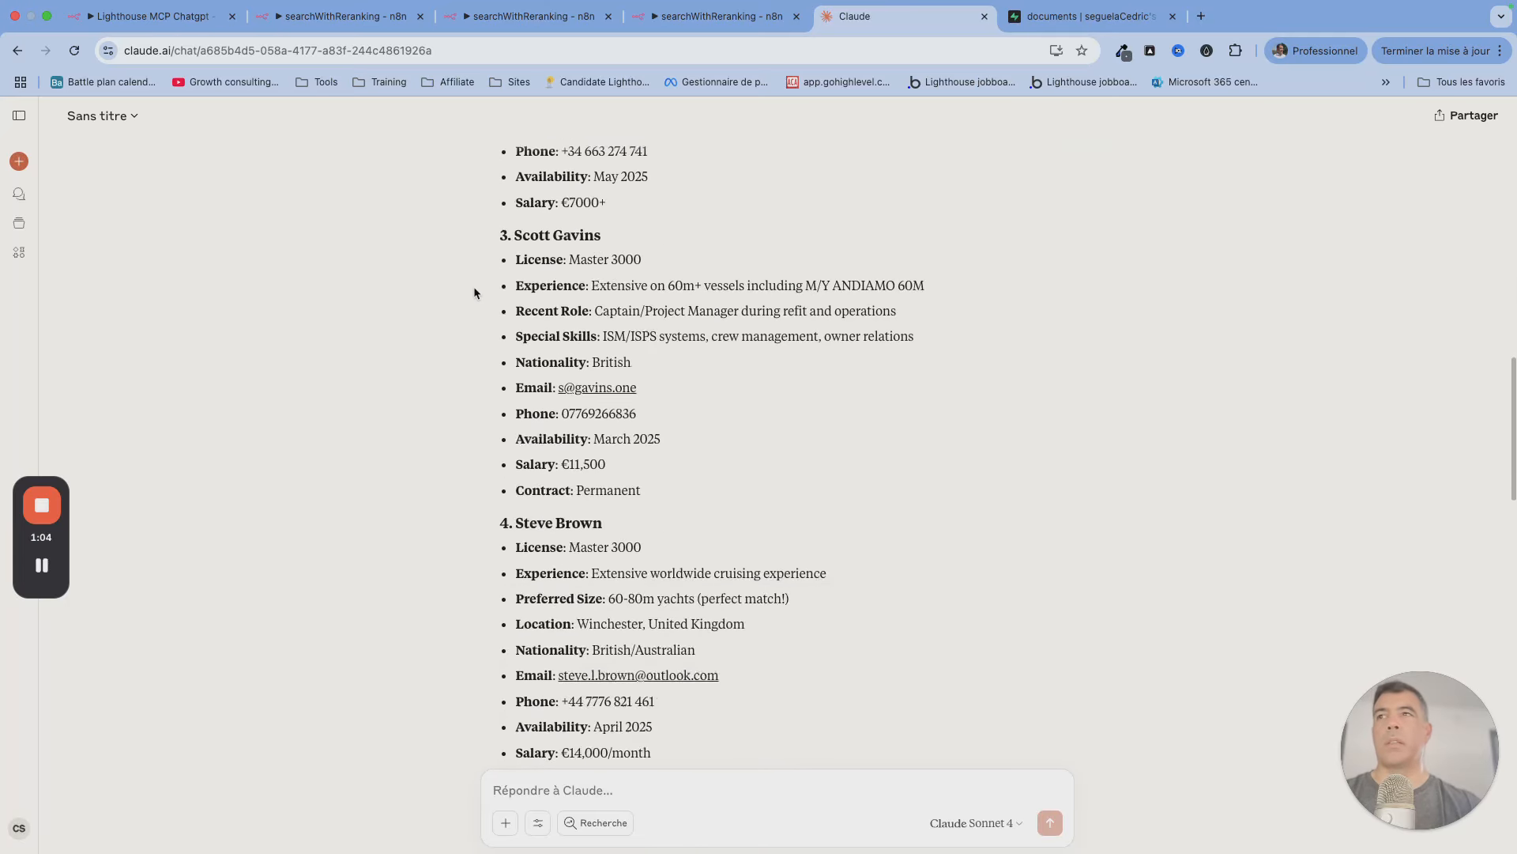
pyautogui.scroll(-20, 474, 293)
pyautogui.scroll(20, 474, 292)
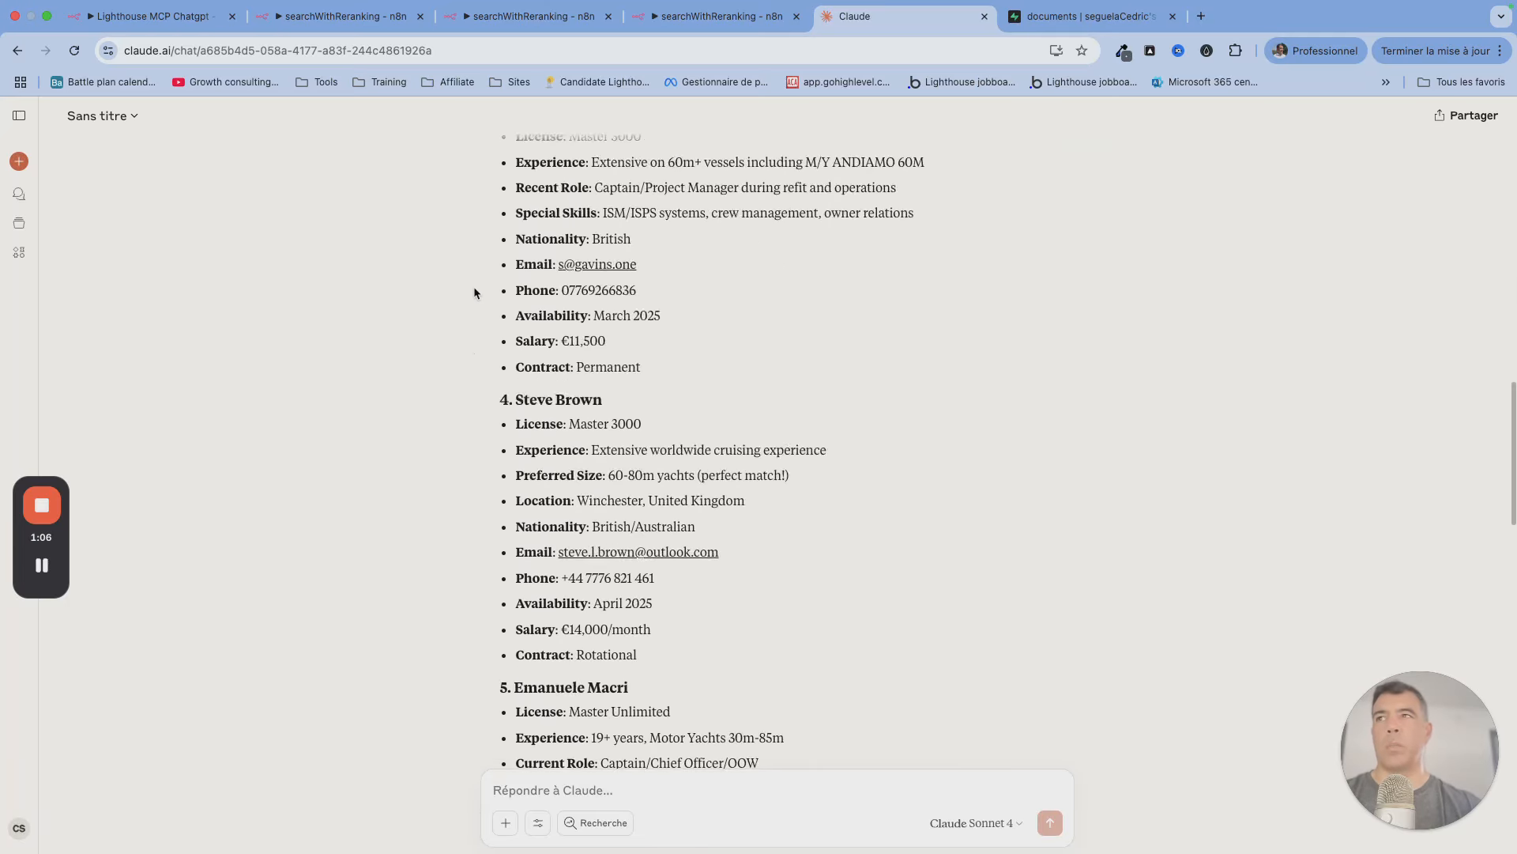
pyautogui.scroll(20, 474, 292)
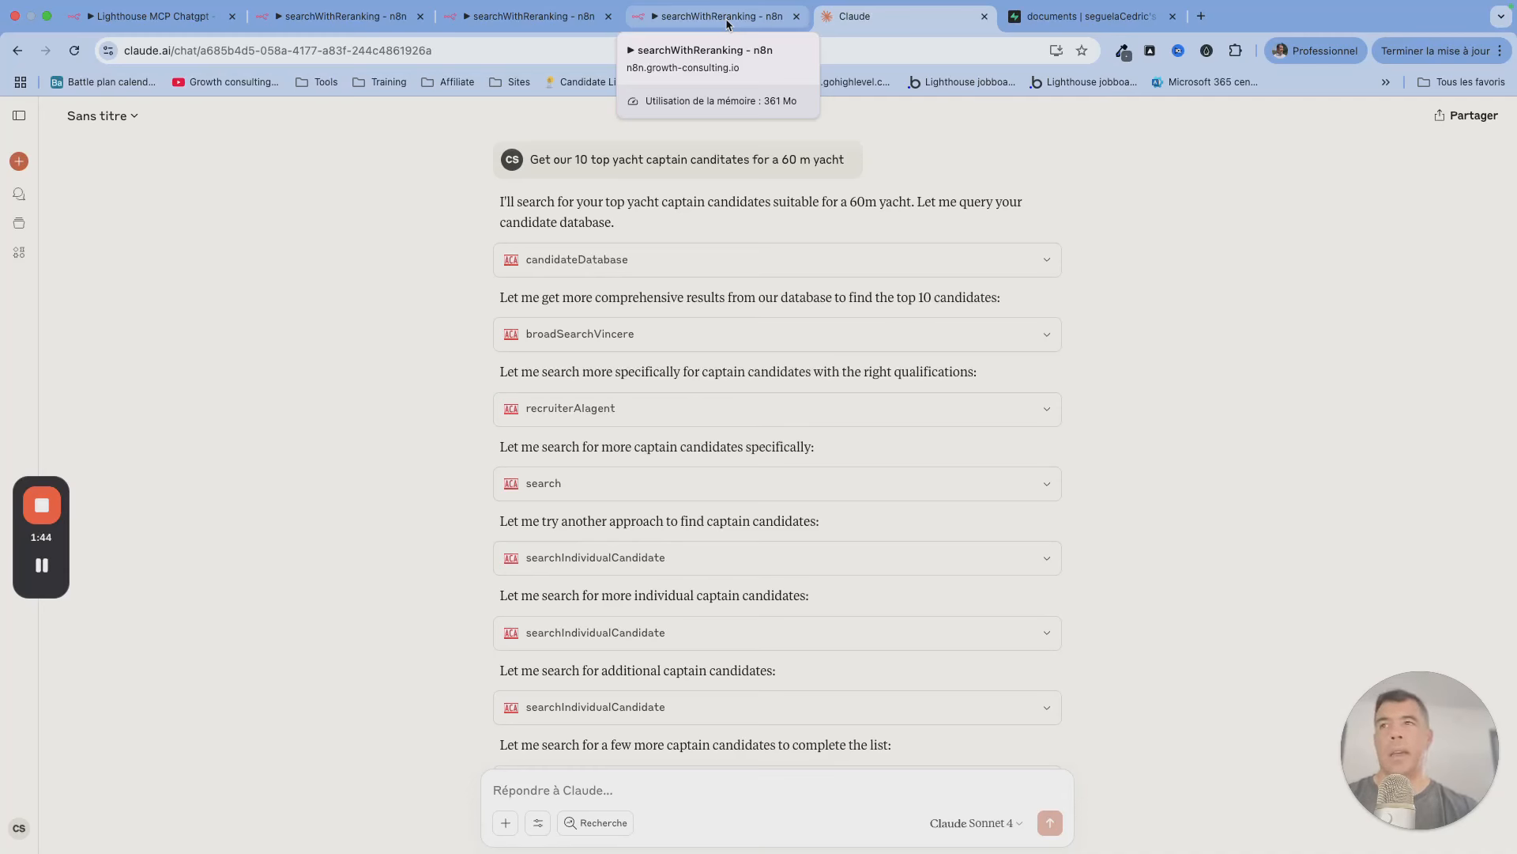
# Step: Switch to the Supabase table lighthouse_candidates_cv and open the full content value of row 3654 in the expanded editor
pyautogui.click(1104, 24)
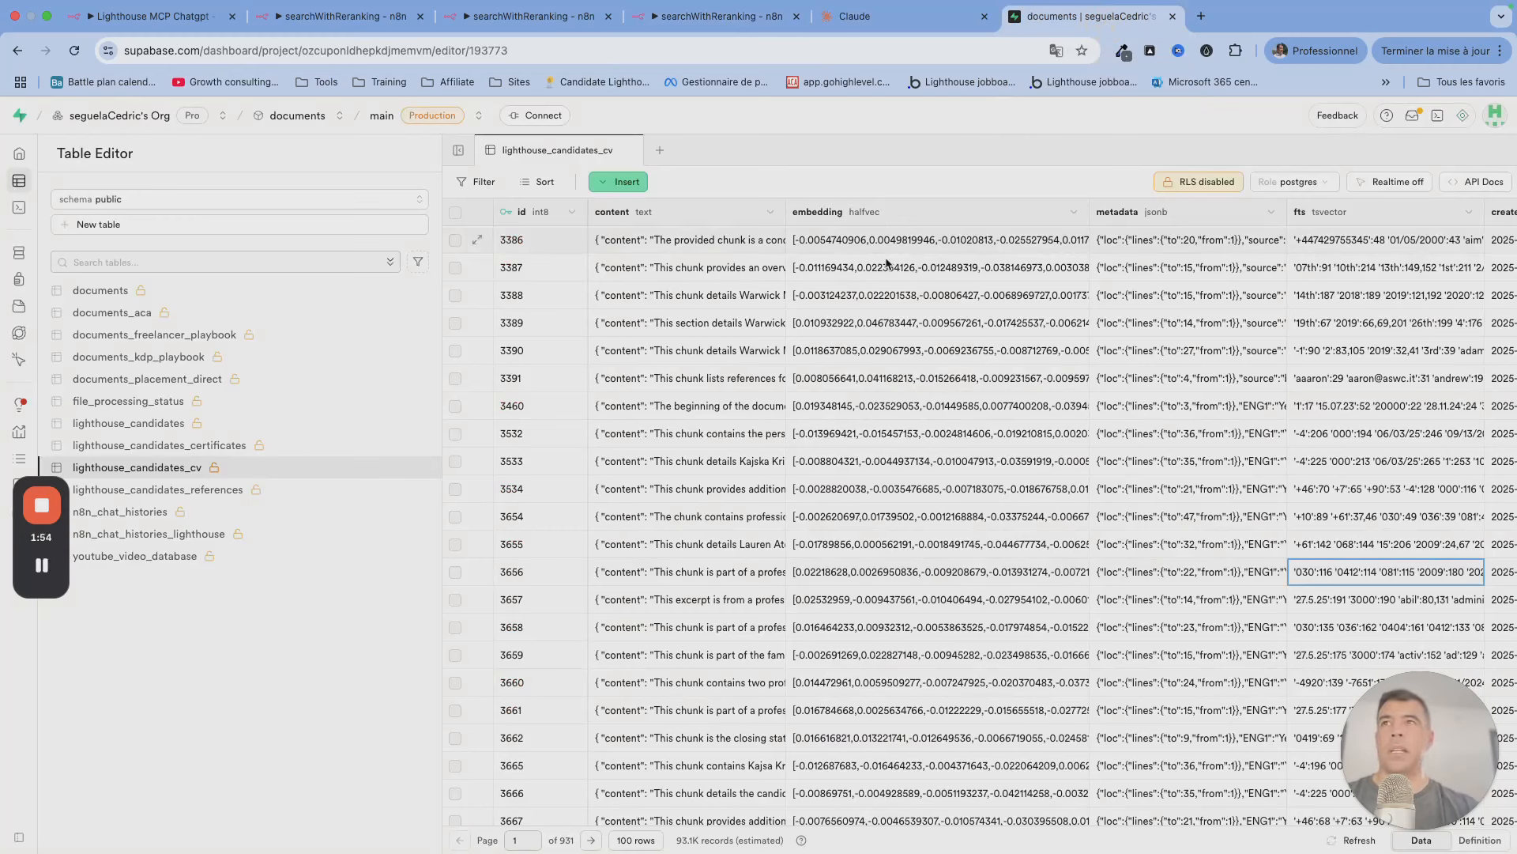
pyautogui.click(641, 521)
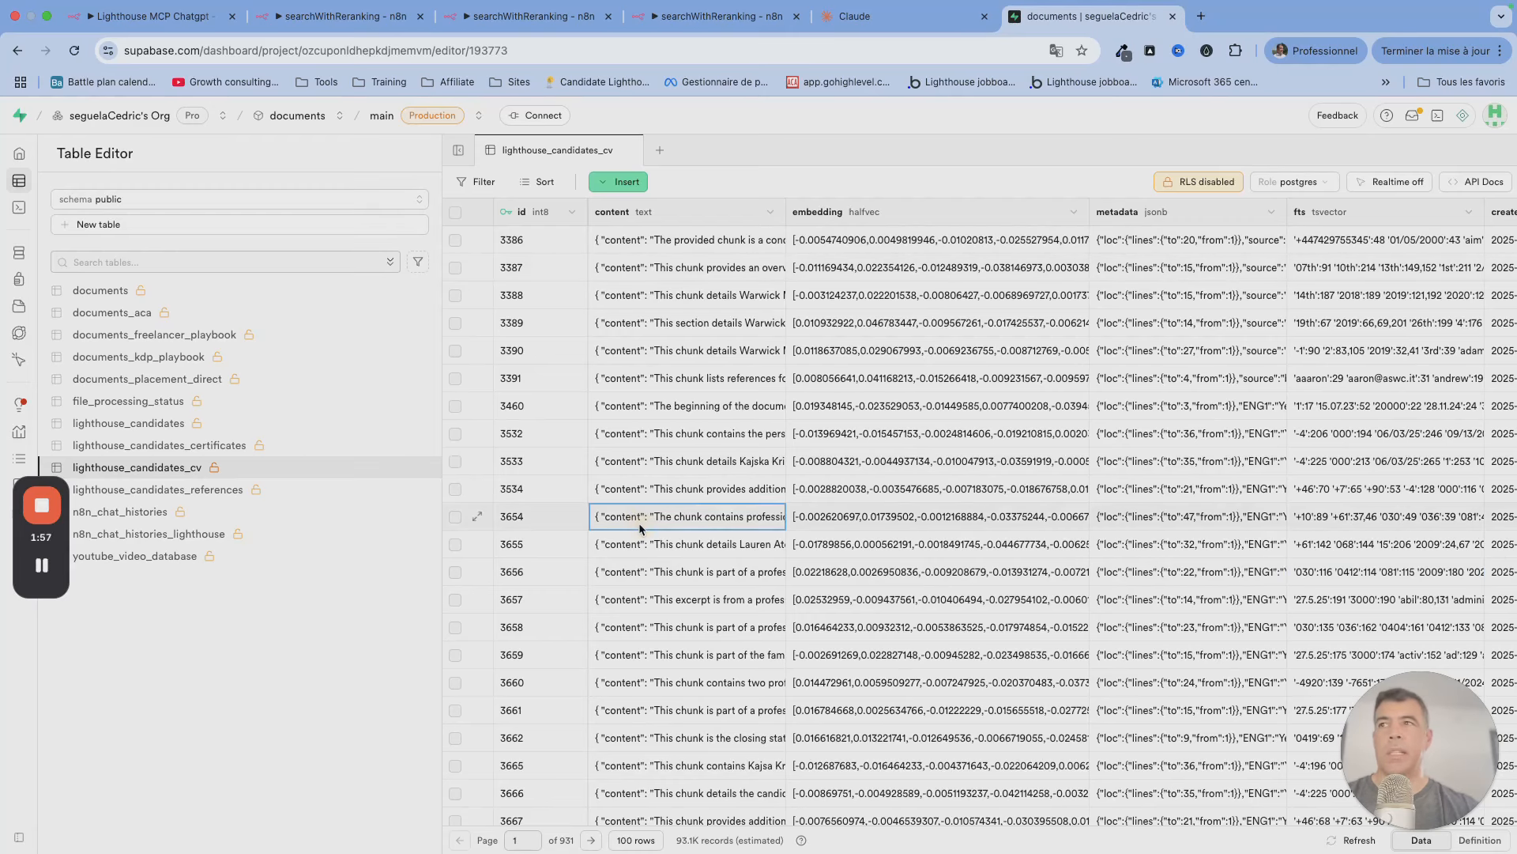
pyautogui.click(761, 520)
pyautogui.doubleClick(761, 520)
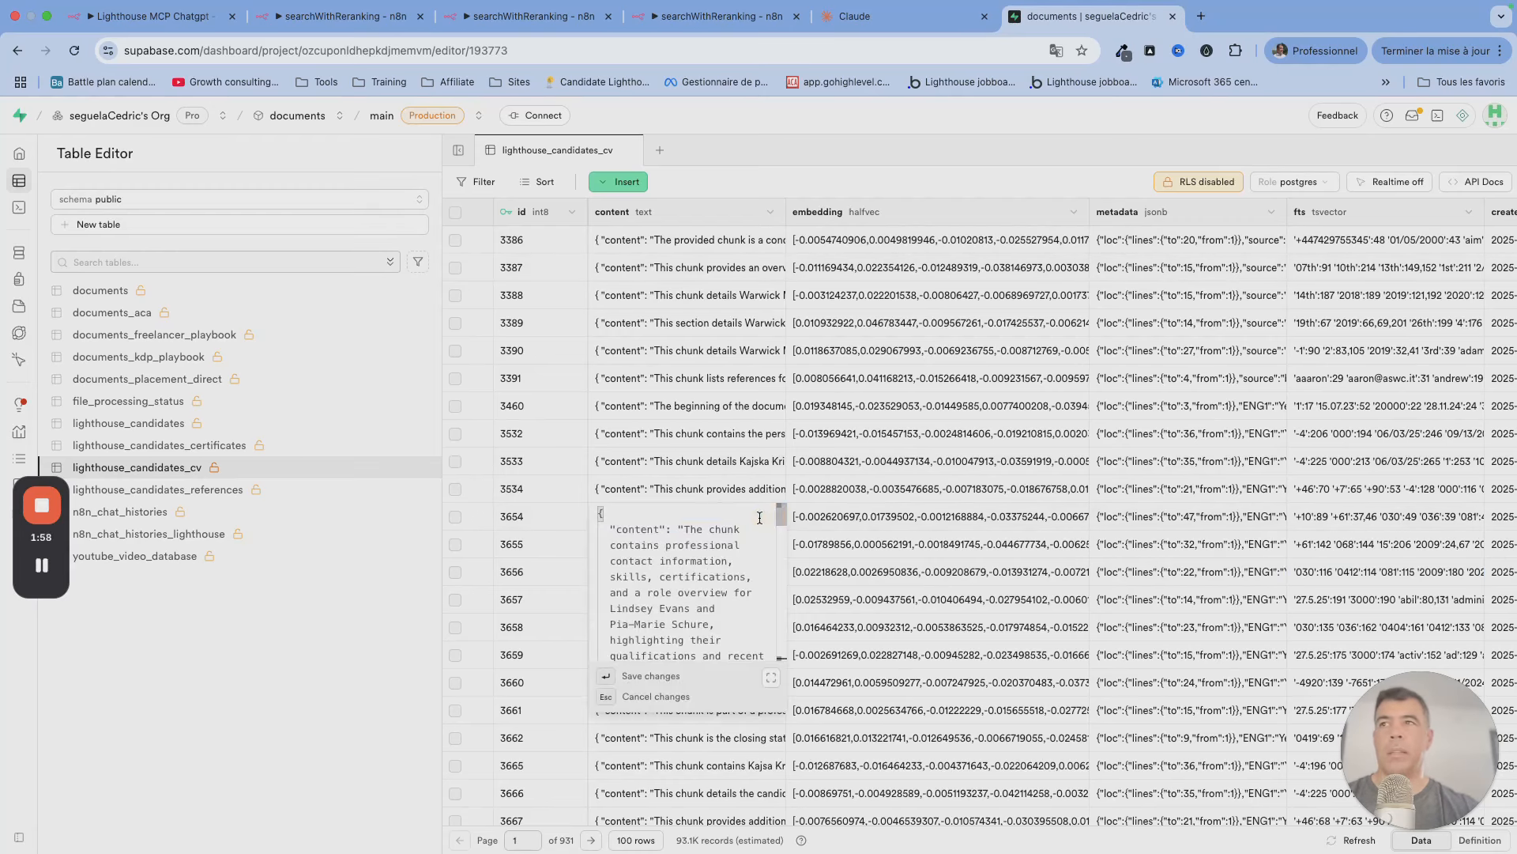
pyautogui.click(780, 693)
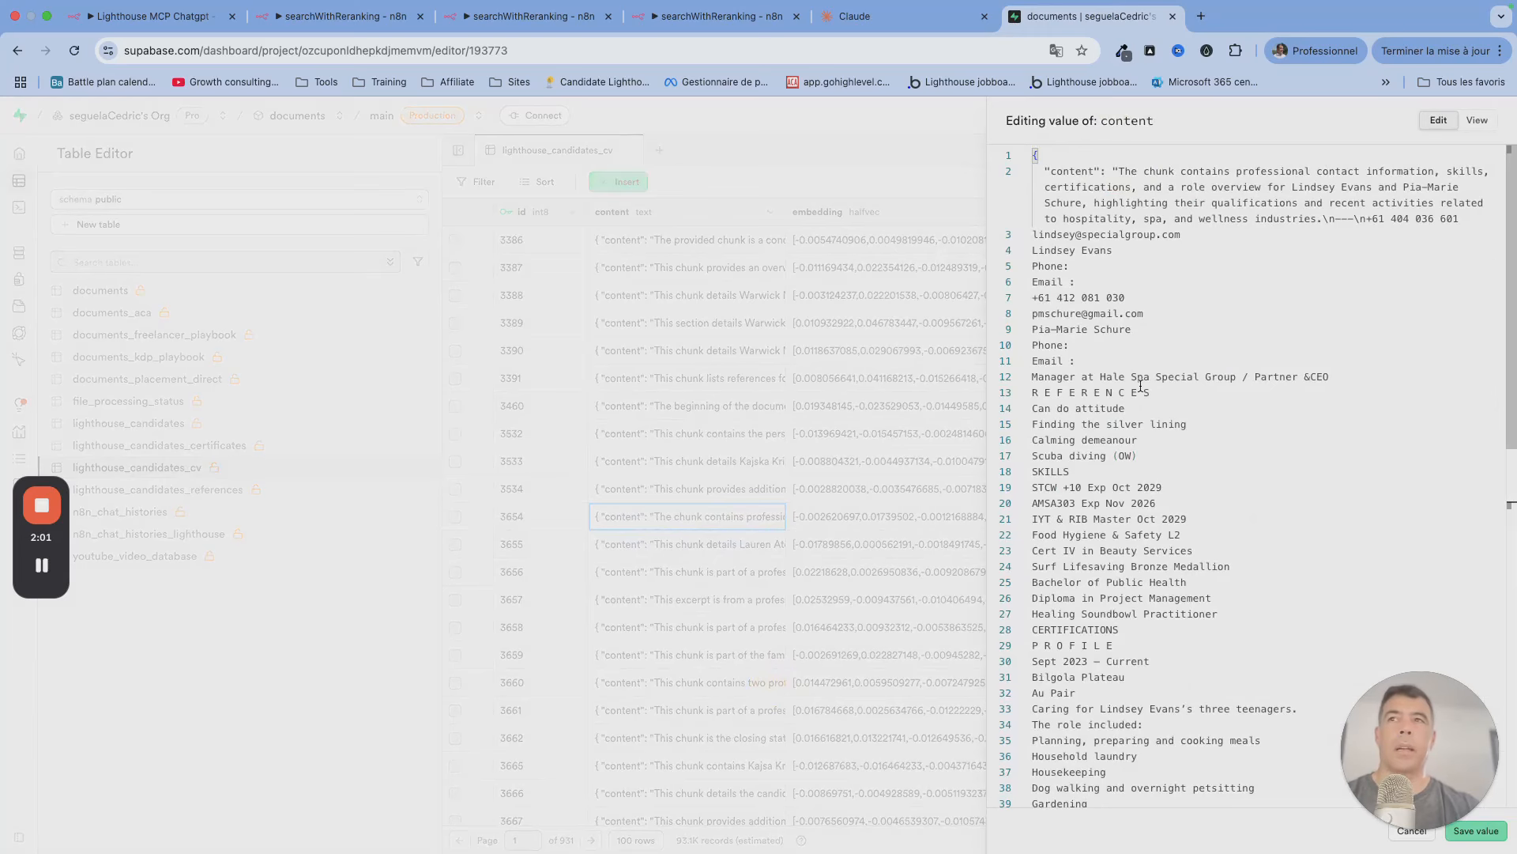
# Step: Close the expanded content value and inspect the embedding values of rows 3654 and 3655
pyautogui.click(879, 514)
pyautogui.doubleClick(880, 513)
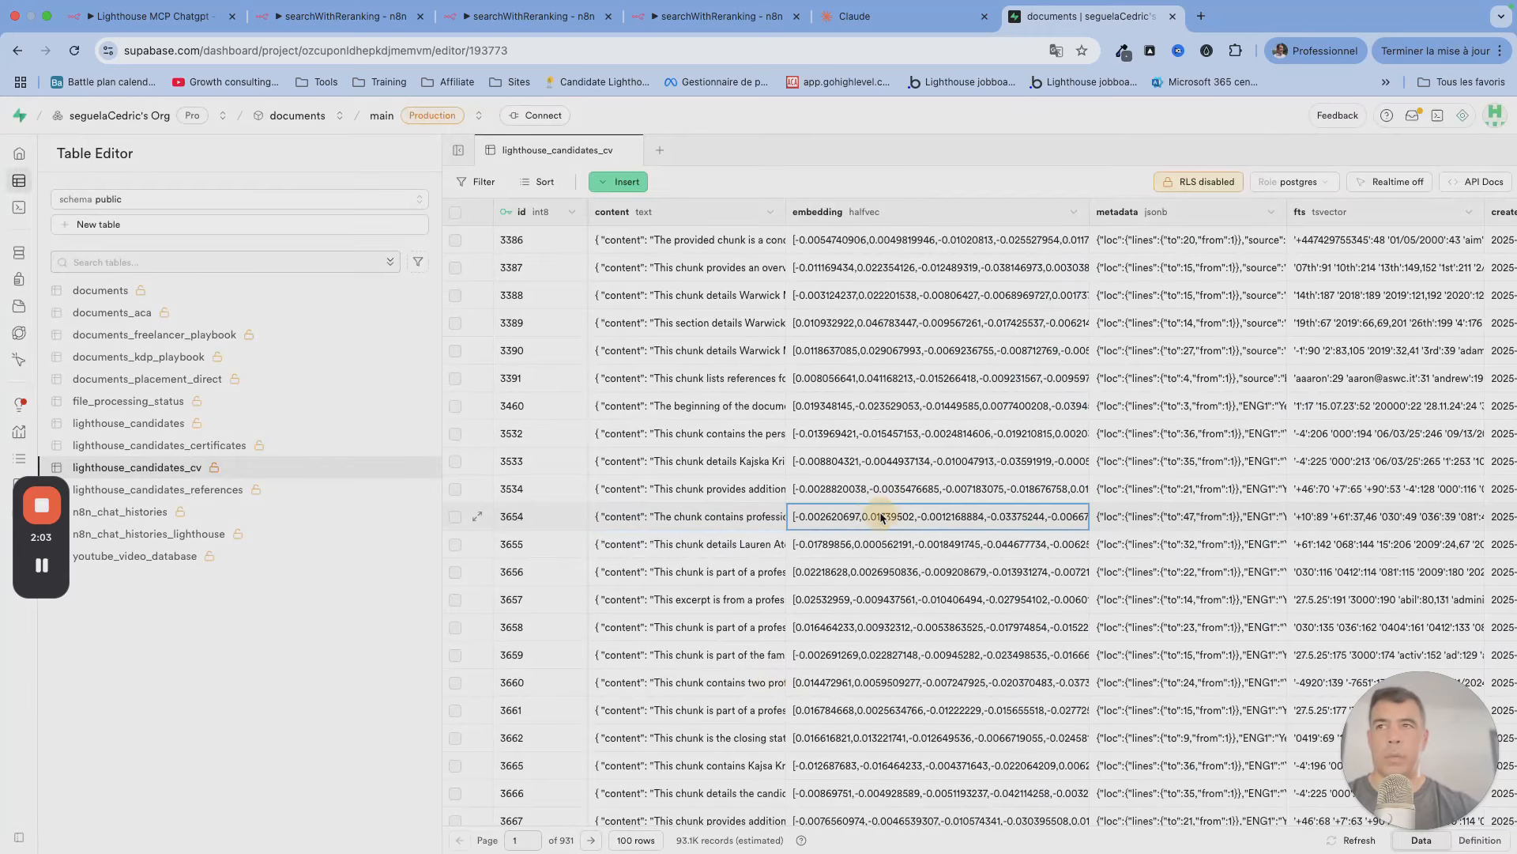
pyautogui.click(1011, 543)
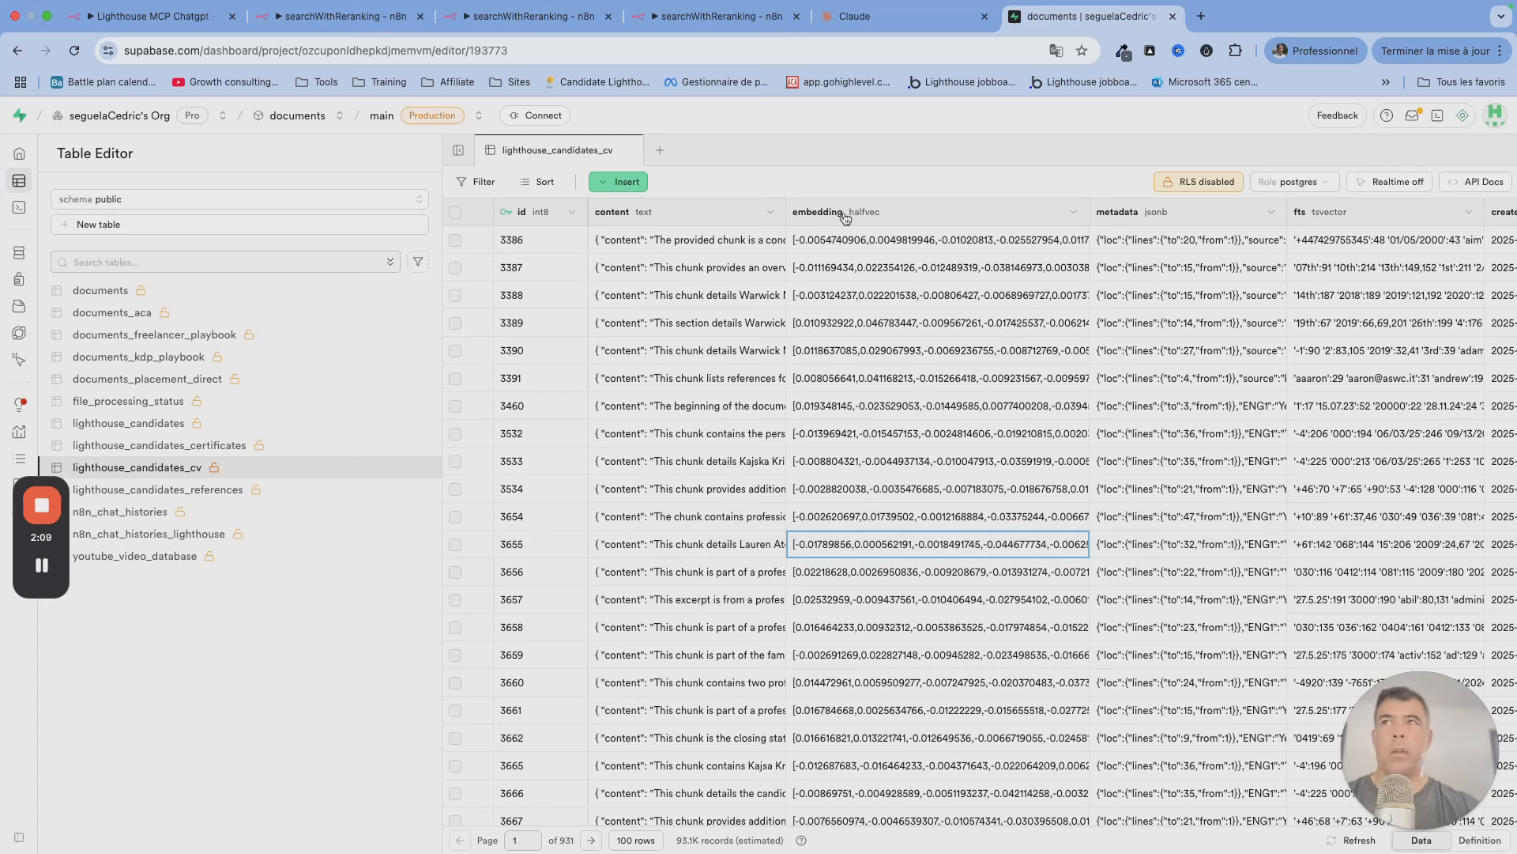
pyautogui.click(831, 517)
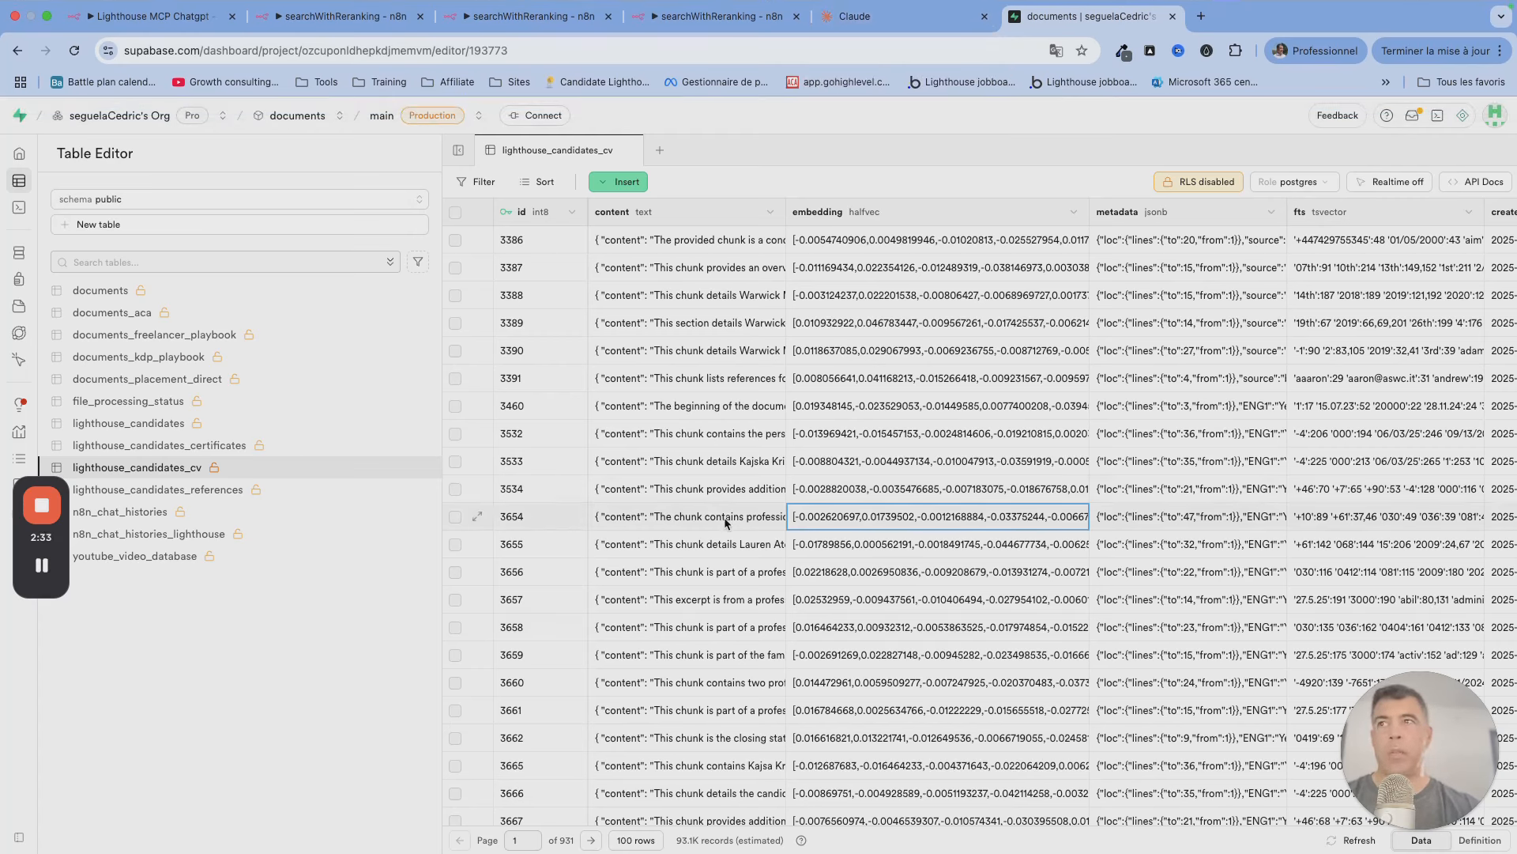
# Step: Reopen the full content value of row 3654, examine the chunk description at its start, and close the editor without saving
pyautogui.click(725, 522)
pyautogui.doubleClick(727, 524)
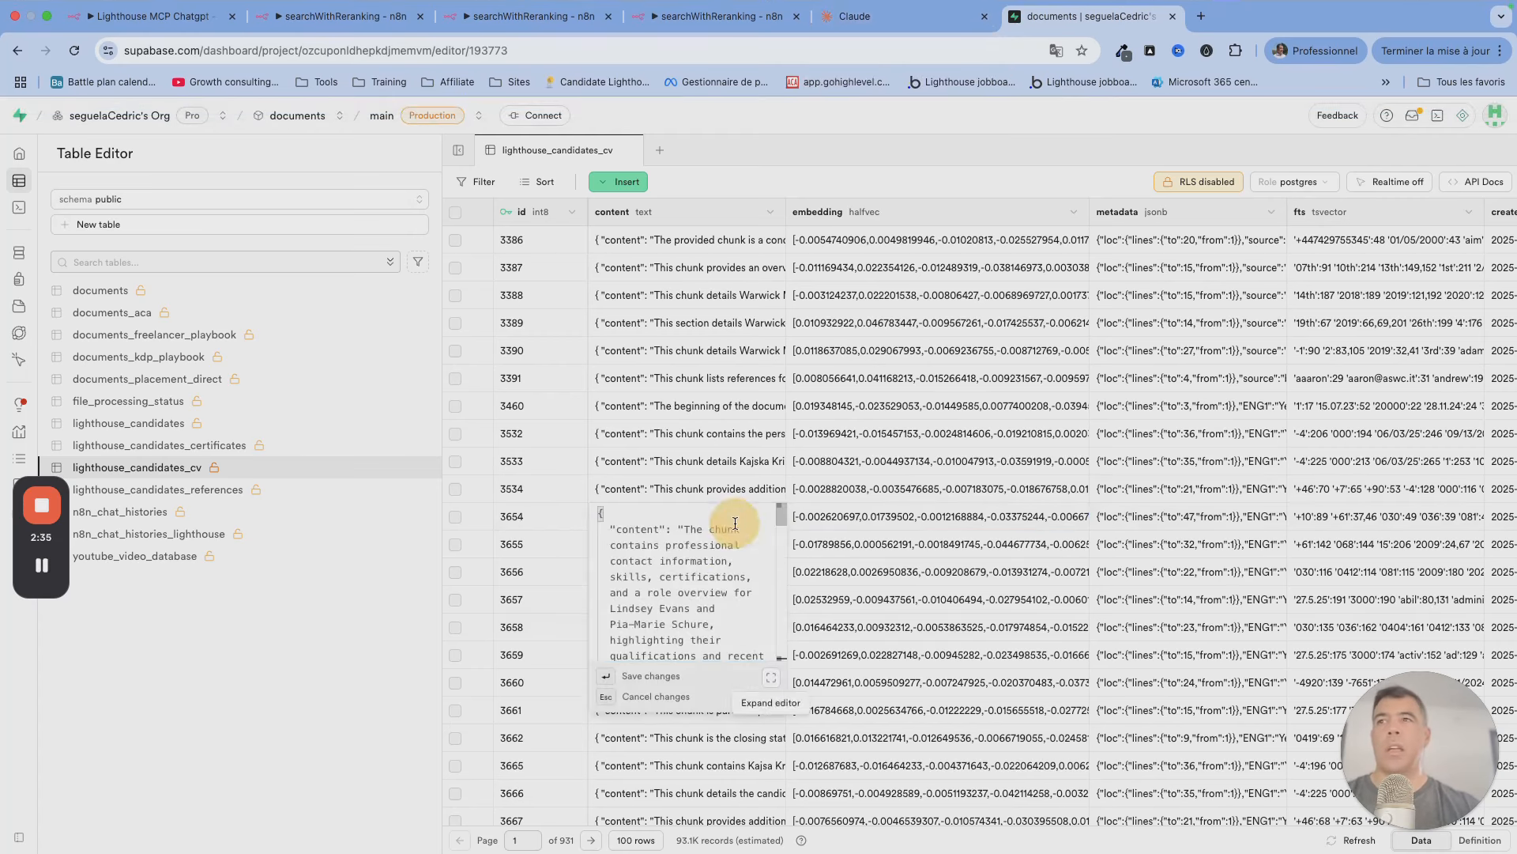
pyautogui.click(772, 676)
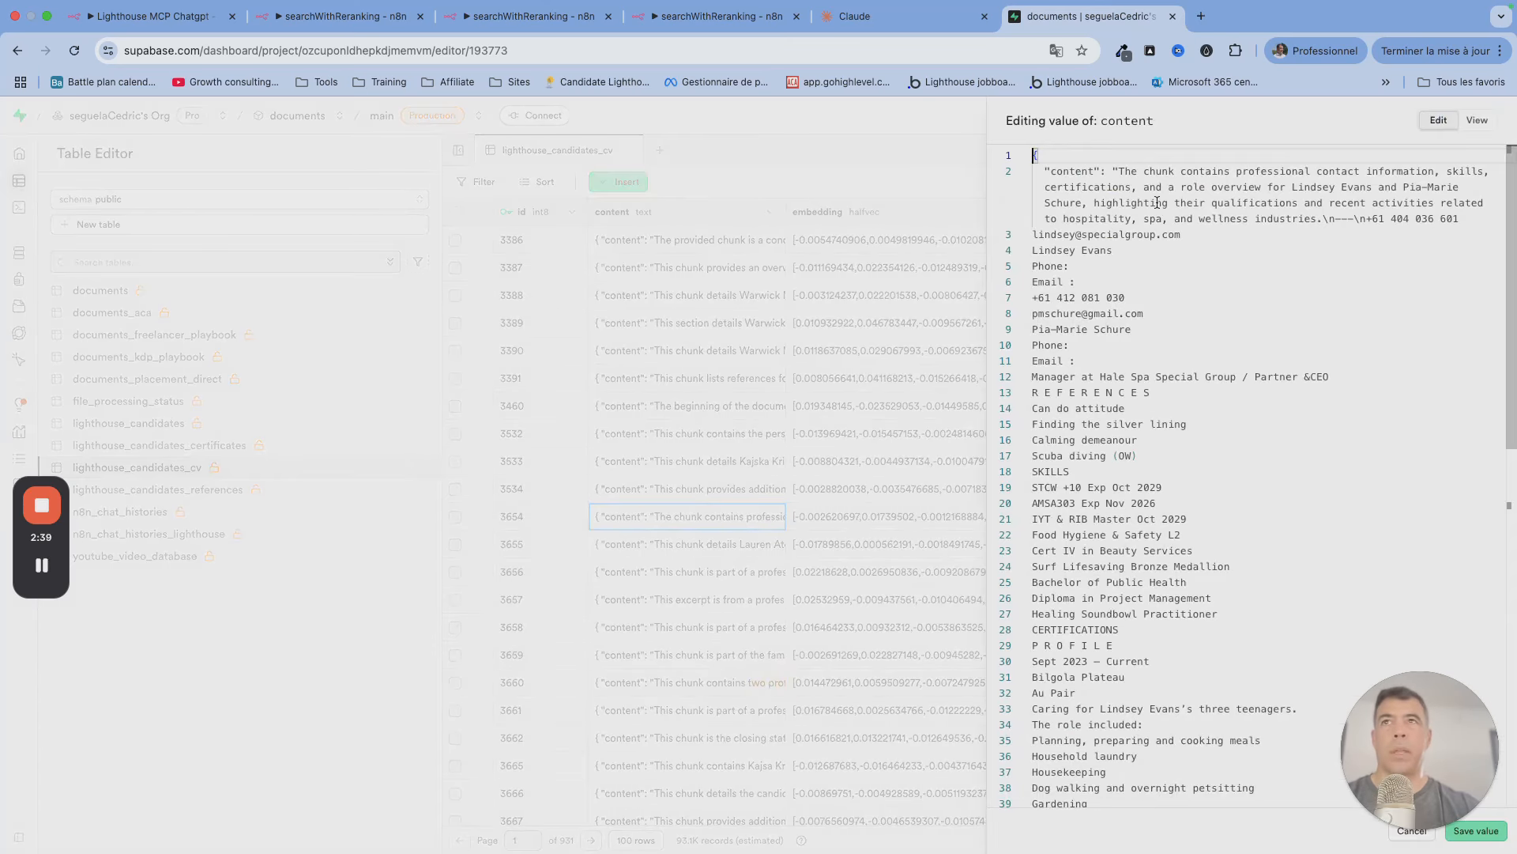
pyautogui.click(1120, 169)
pyautogui.moveTo(1120, 169); pyautogui.dragTo(917, 518)
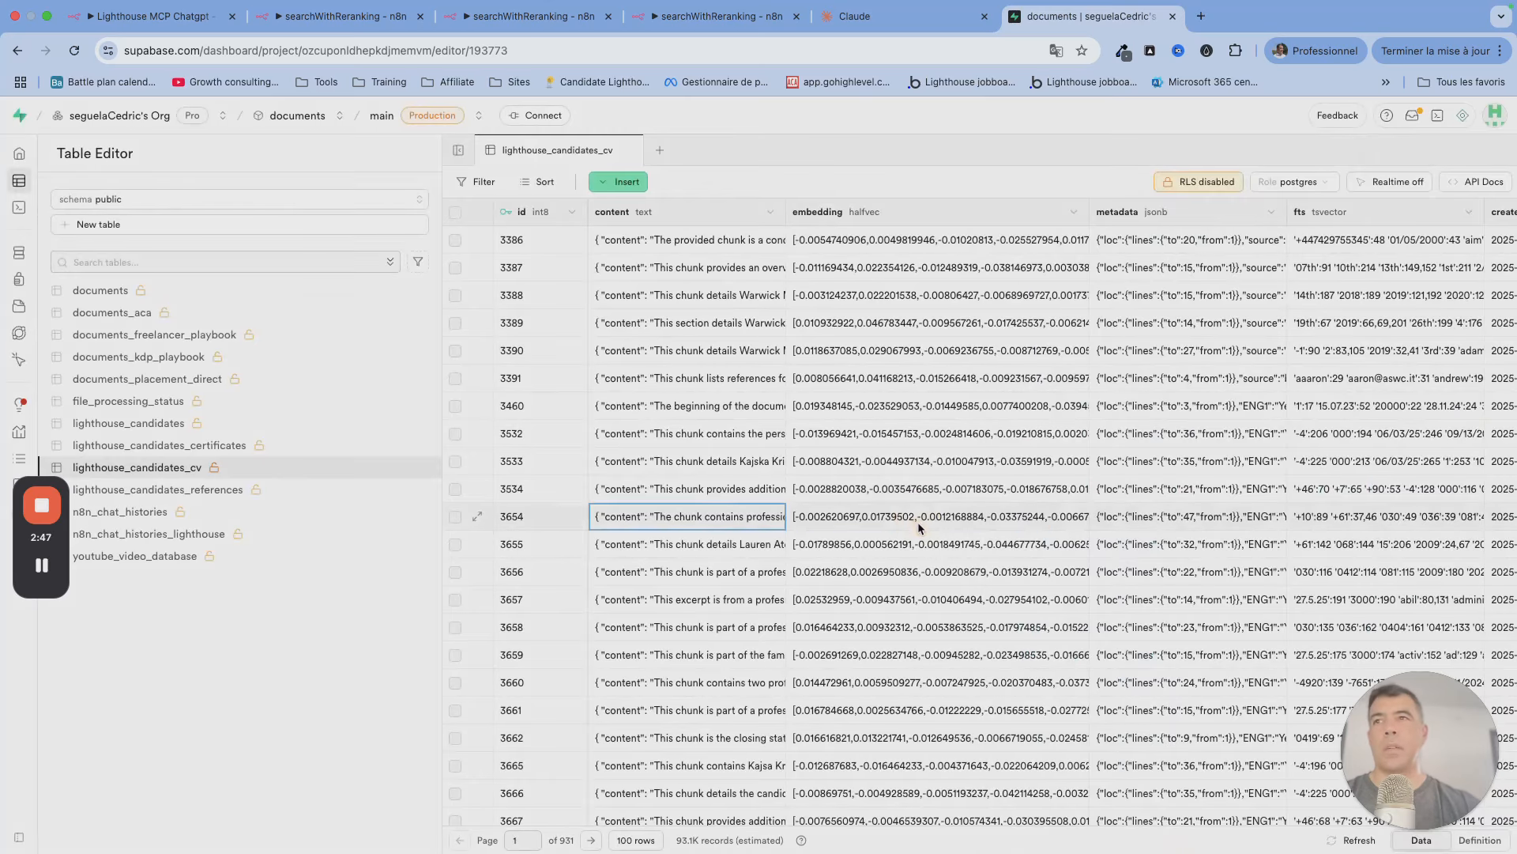
# Step: Examine the embedding, metadata, fts and timestamp columns of the lighthouse_candidates_cv table around rows 3654 and 3655
pyautogui.click(918, 516)
pyautogui.click(955, 552)
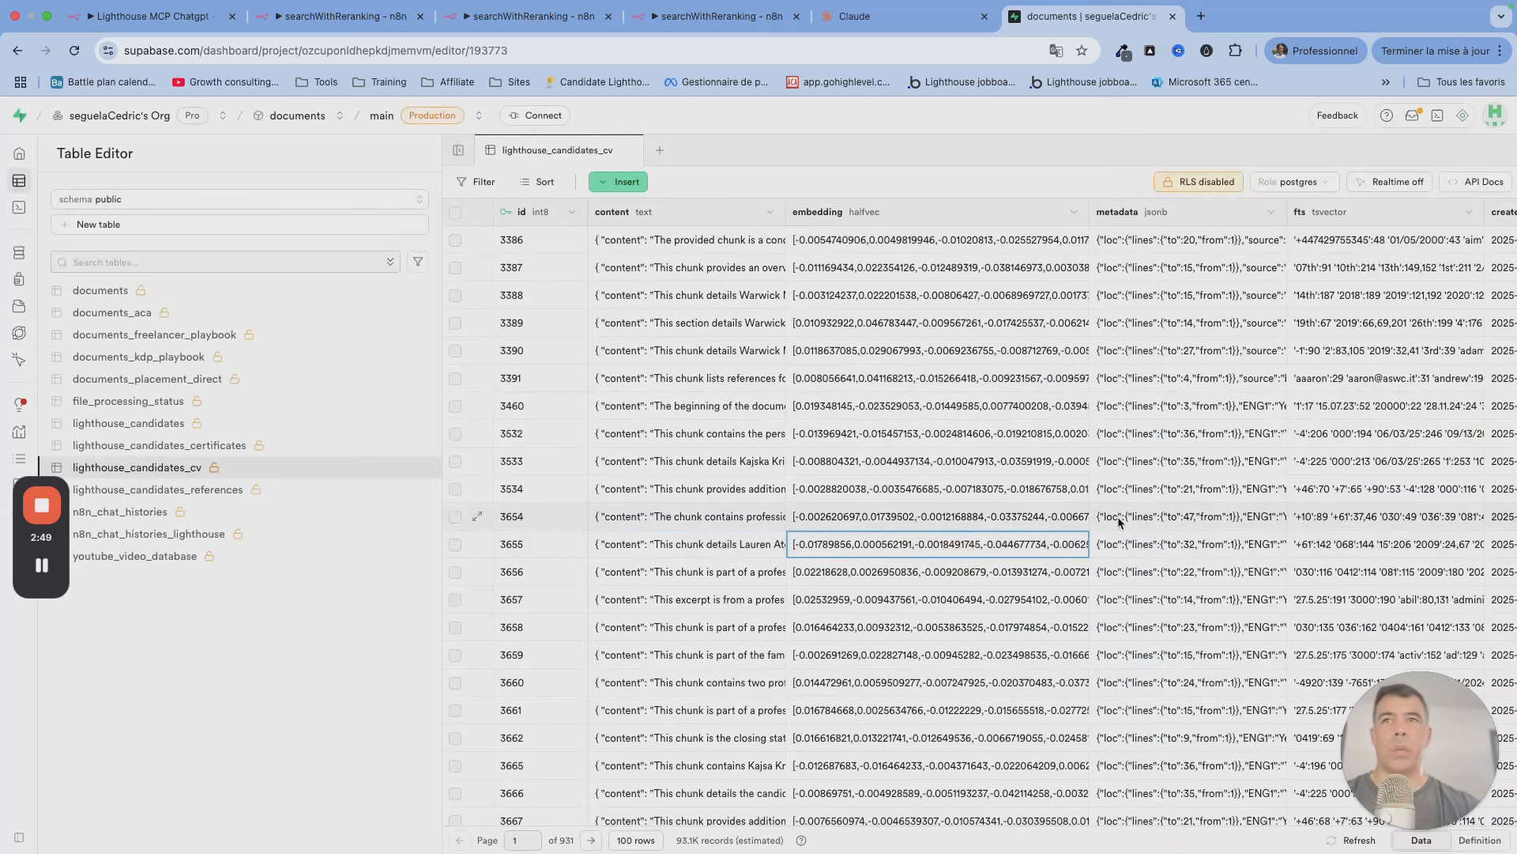
pyautogui.hscroll(1, 1181, 400)
pyautogui.hscroll(5, 1180, 399)
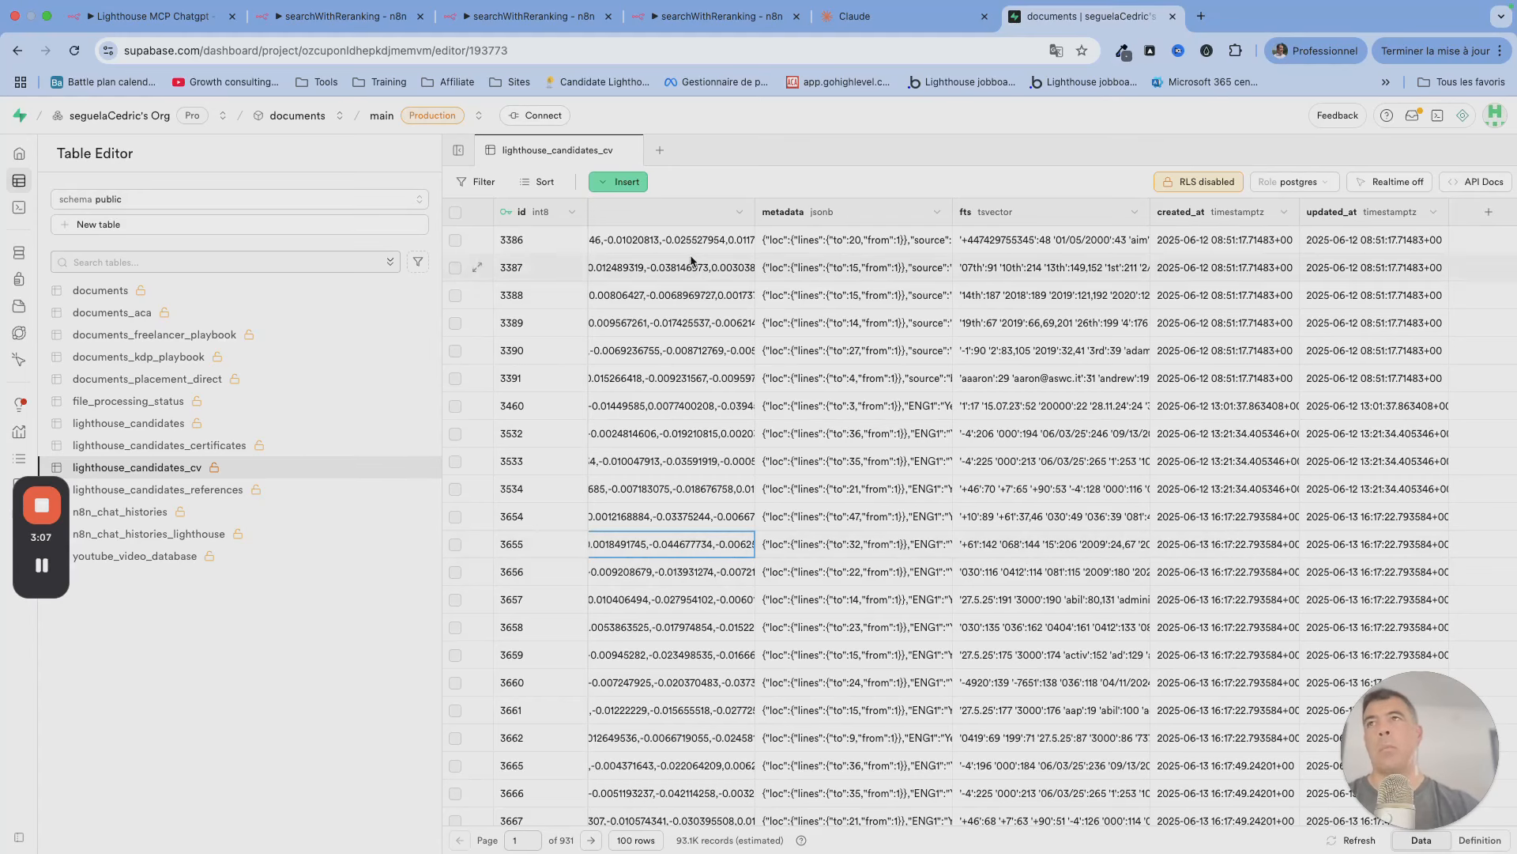
pyautogui.hscroll(-1, 744, 253)
pyautogui.hscroll(-2, 742, 248)
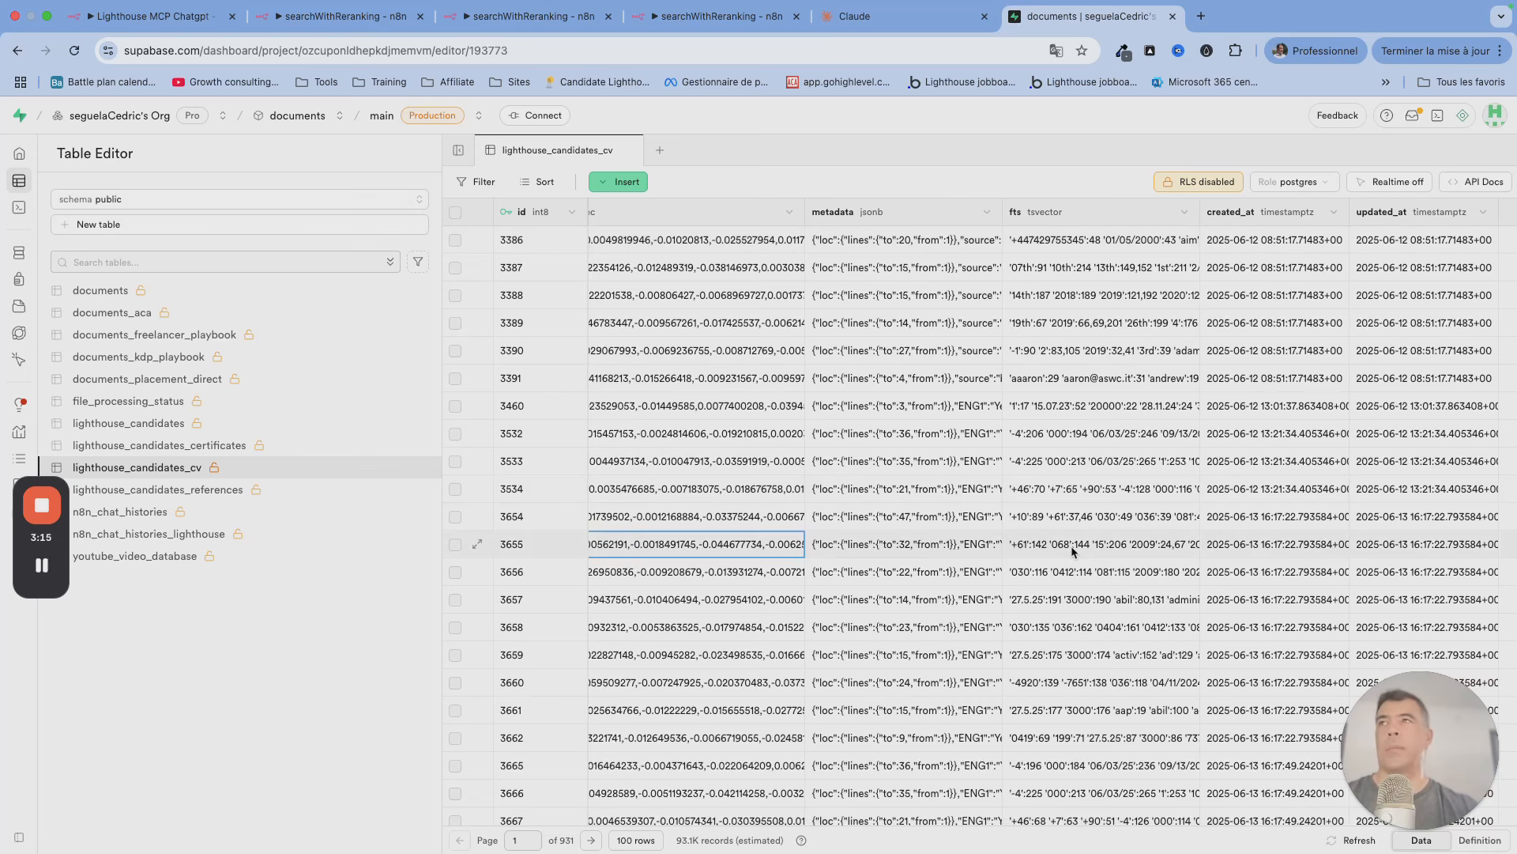
# Step: Switch to the searchWithReranking workflow in n8n, inspect the trigger node's pinned query, and return to the canvas
pyautogui.click(132, 22)
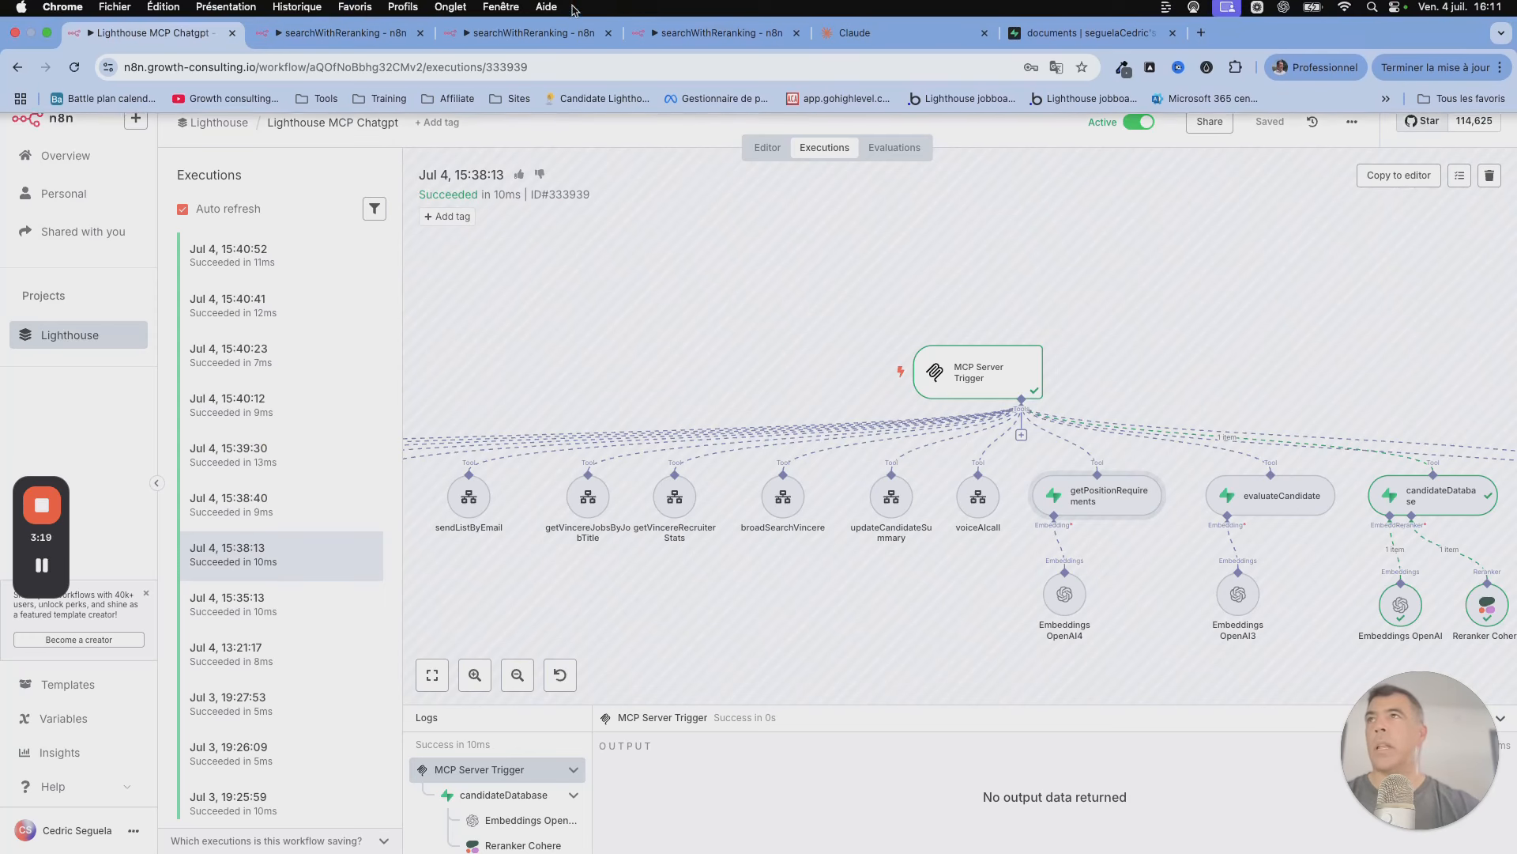
pyautogui.click(553, 32)
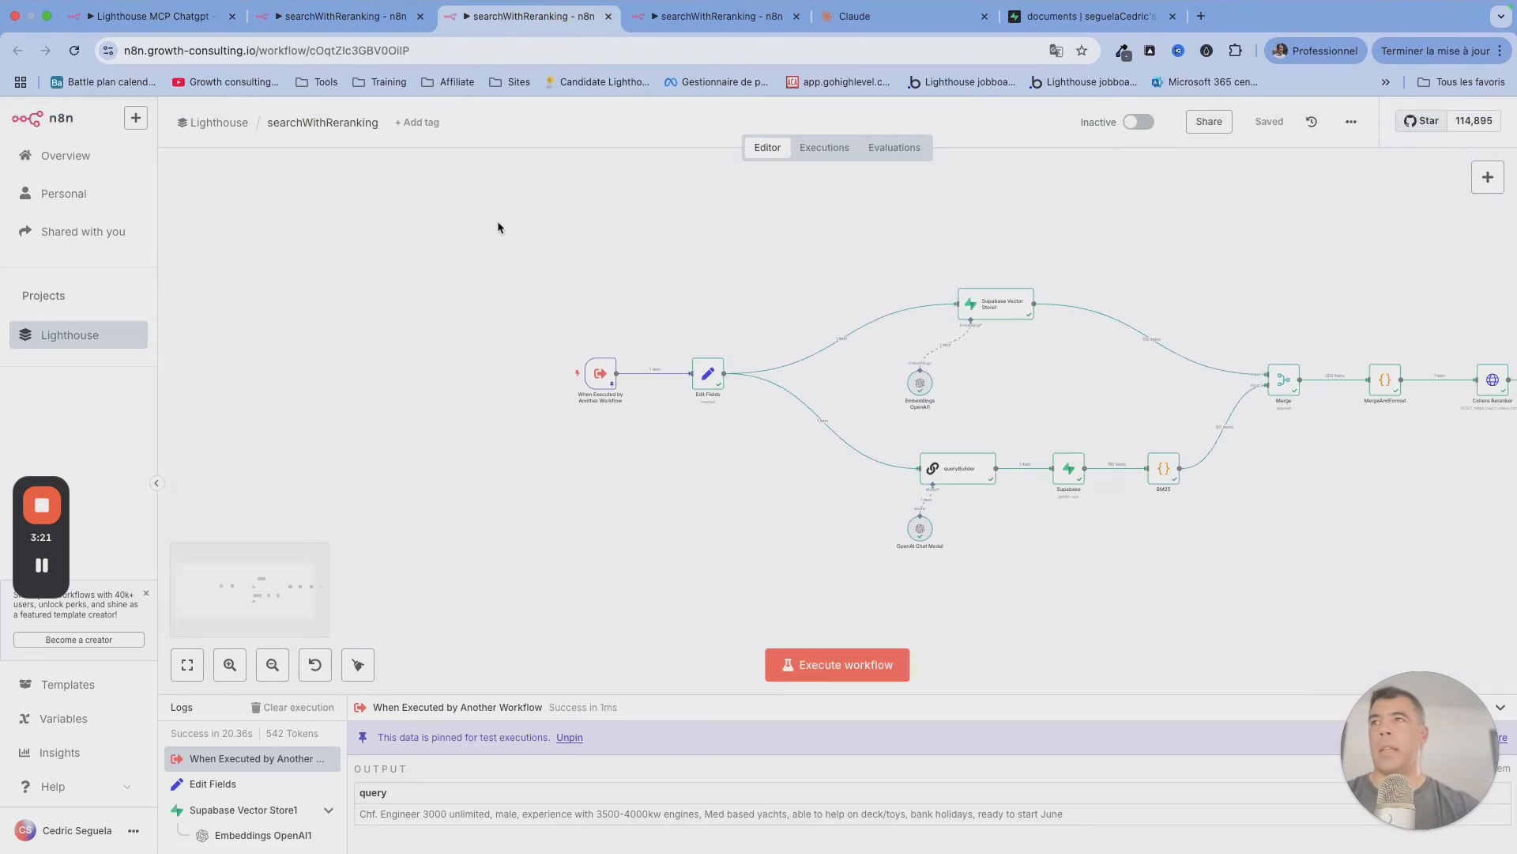
pyautogui.doubleClick(601, 377)
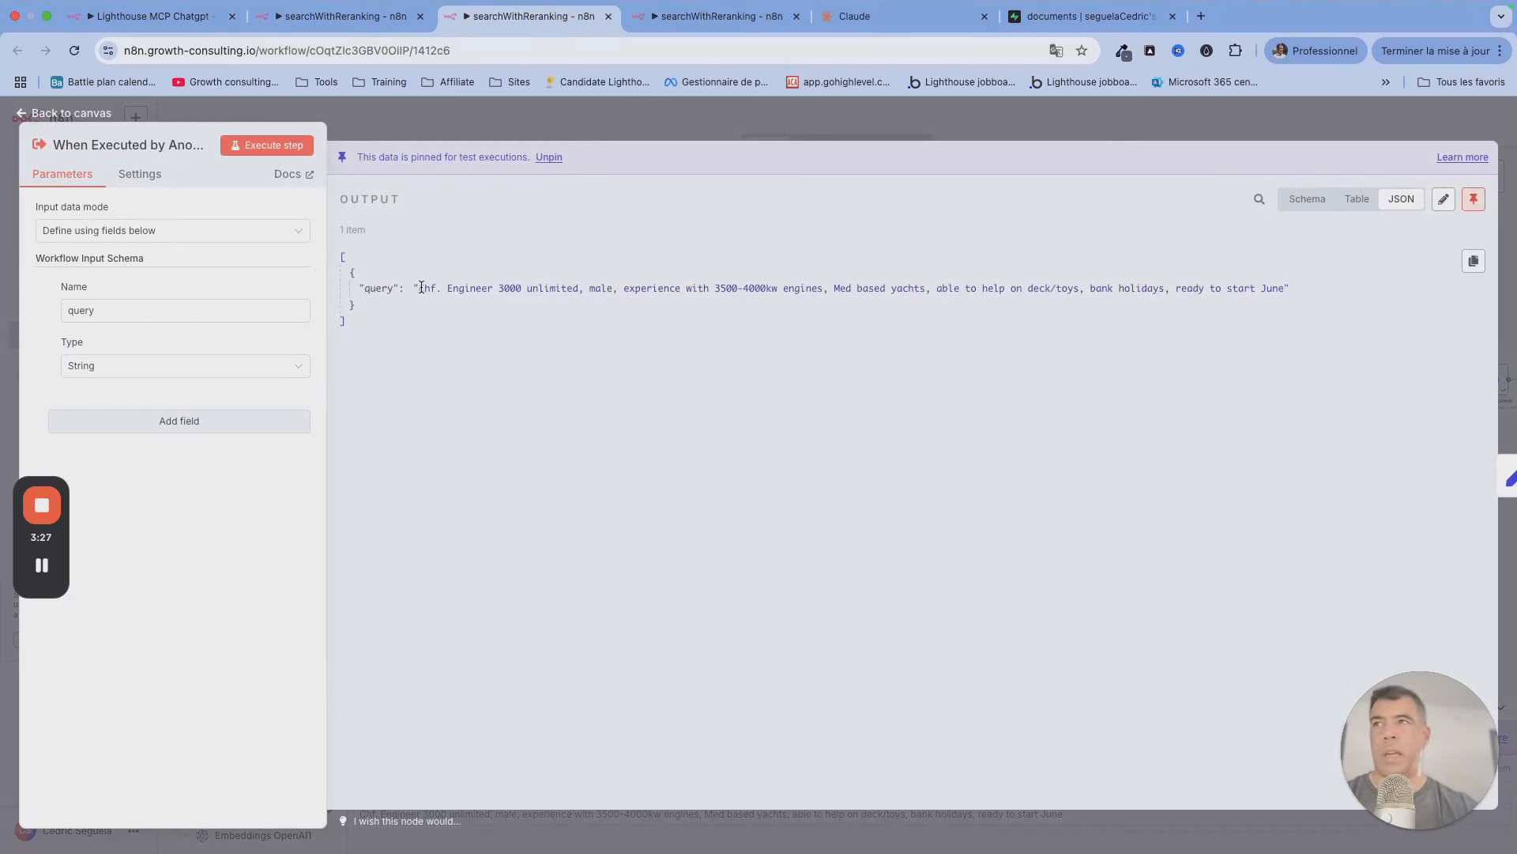
pyautogui.click(74, 115)
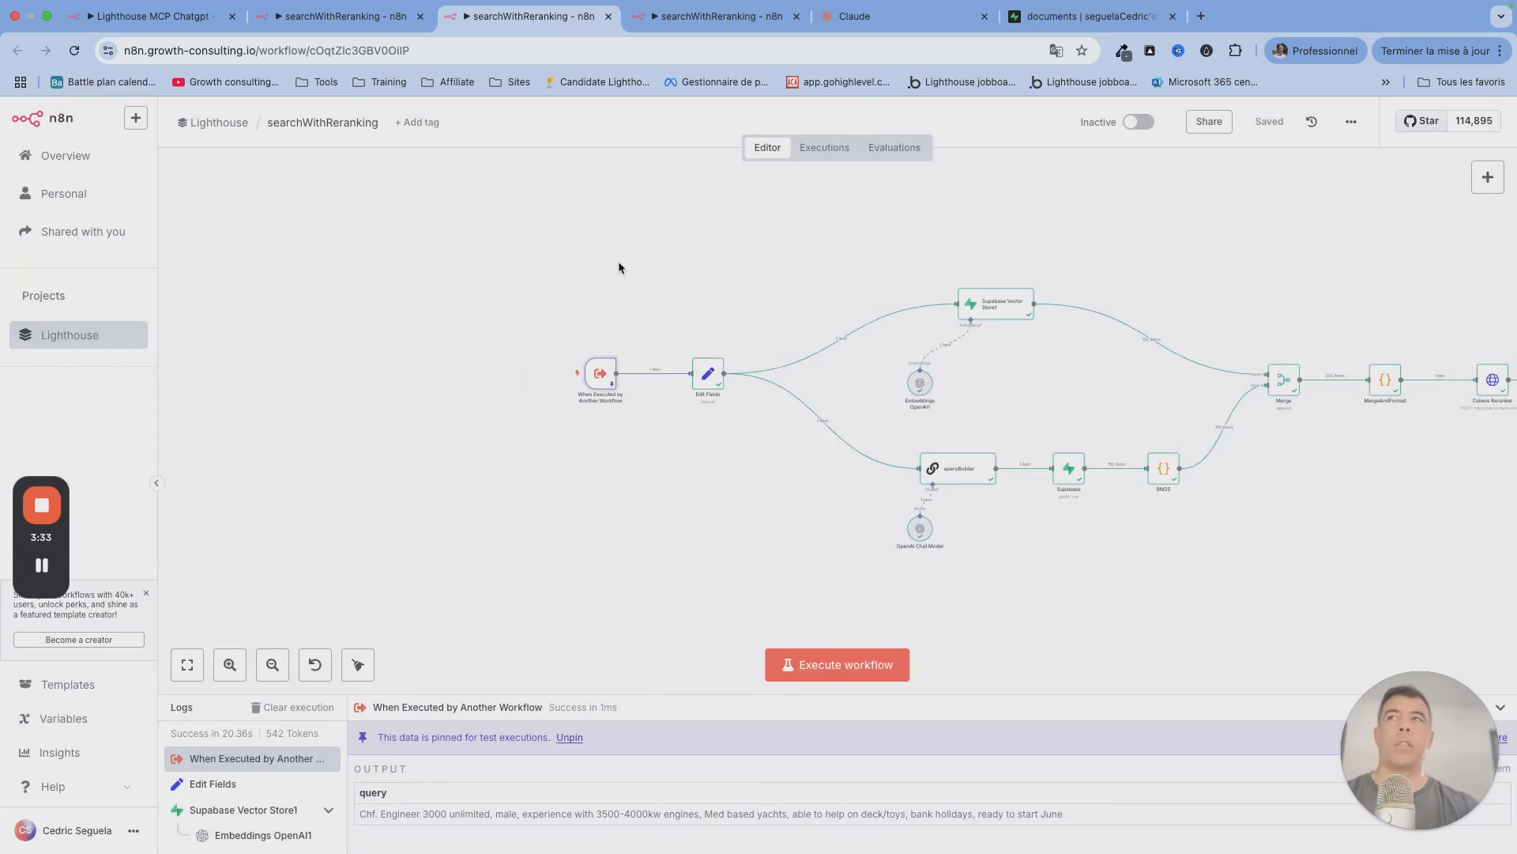
# Step: Inspect the query field mapping in the Edit Fields node and return to the canvas
pyautogui.doubleClick(713, 390)
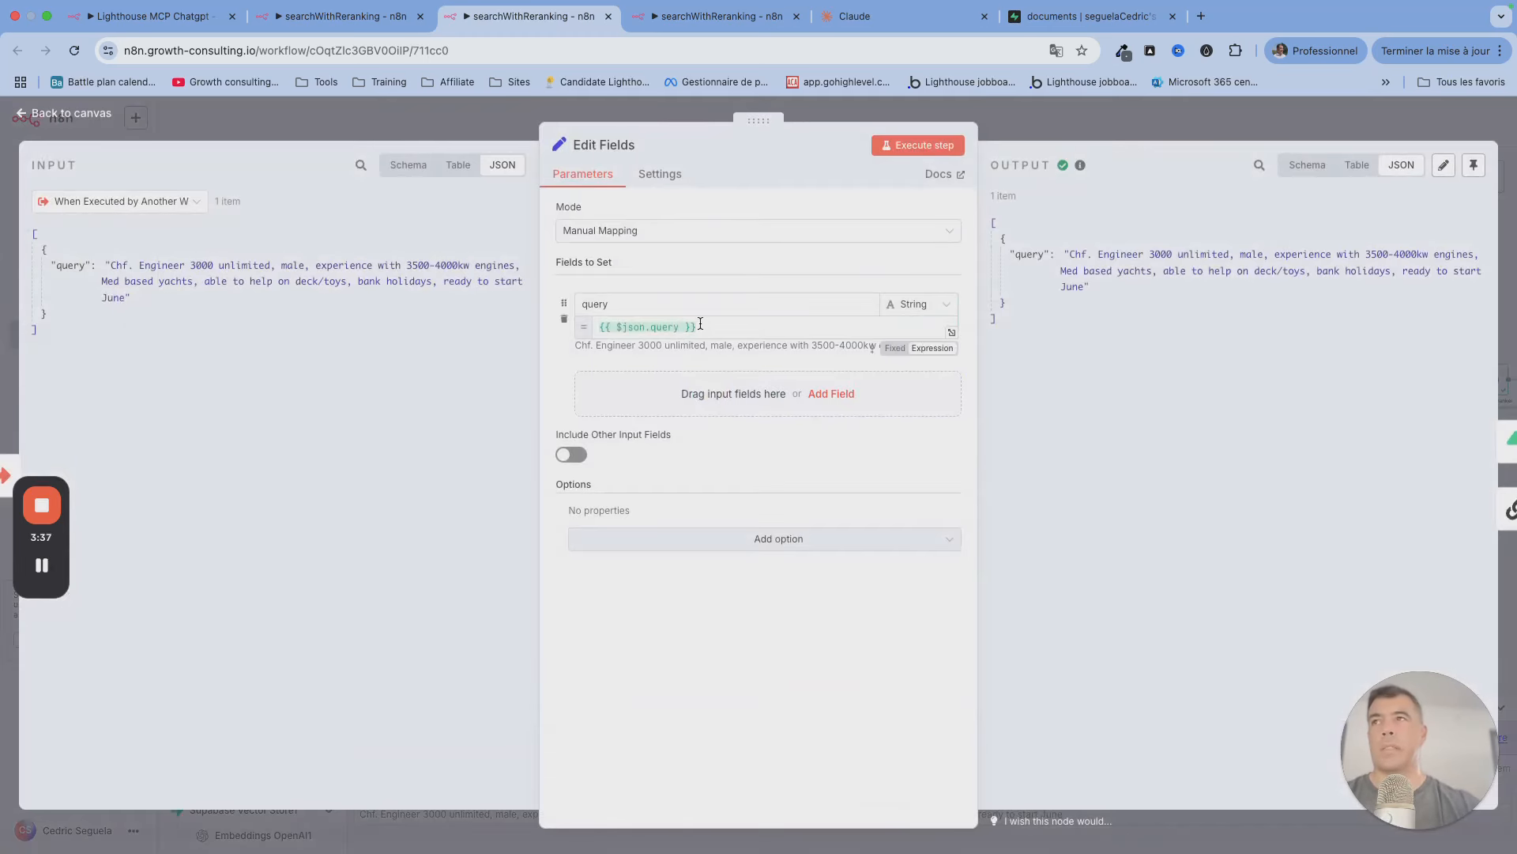
pyautogui.click(652, 303)
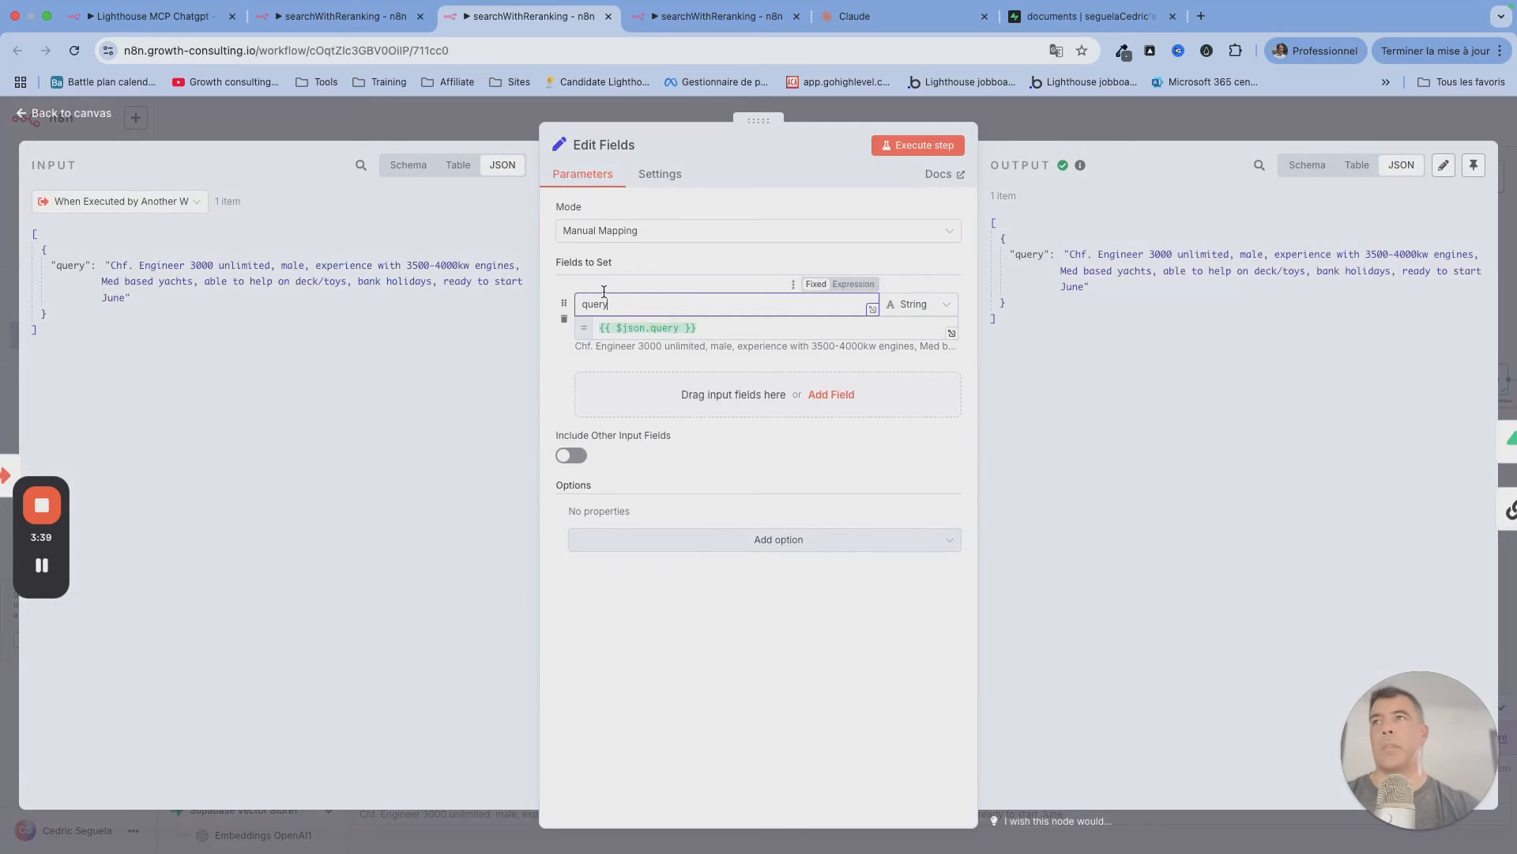
pyautogui.click(78, 118)
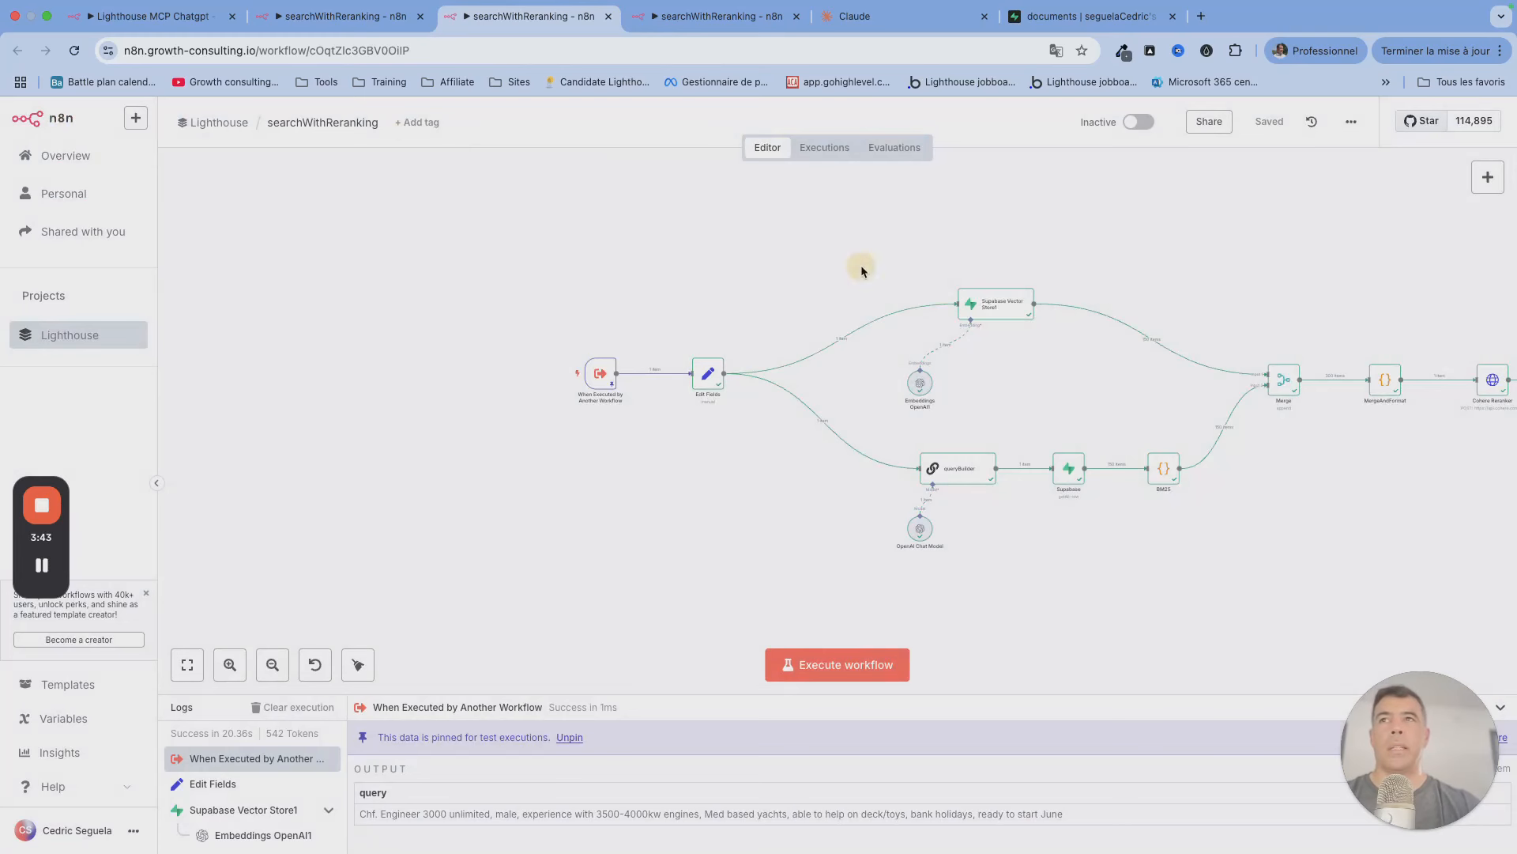
# Step: Highlight in turn the Supabase Vector Store1 branch and the queryBuilder, Supabase and BM25 branch, clear the selection, and examine both up close
pyautogui.moveTo(862, 266); pyautogui.dragTo(1209, 419)
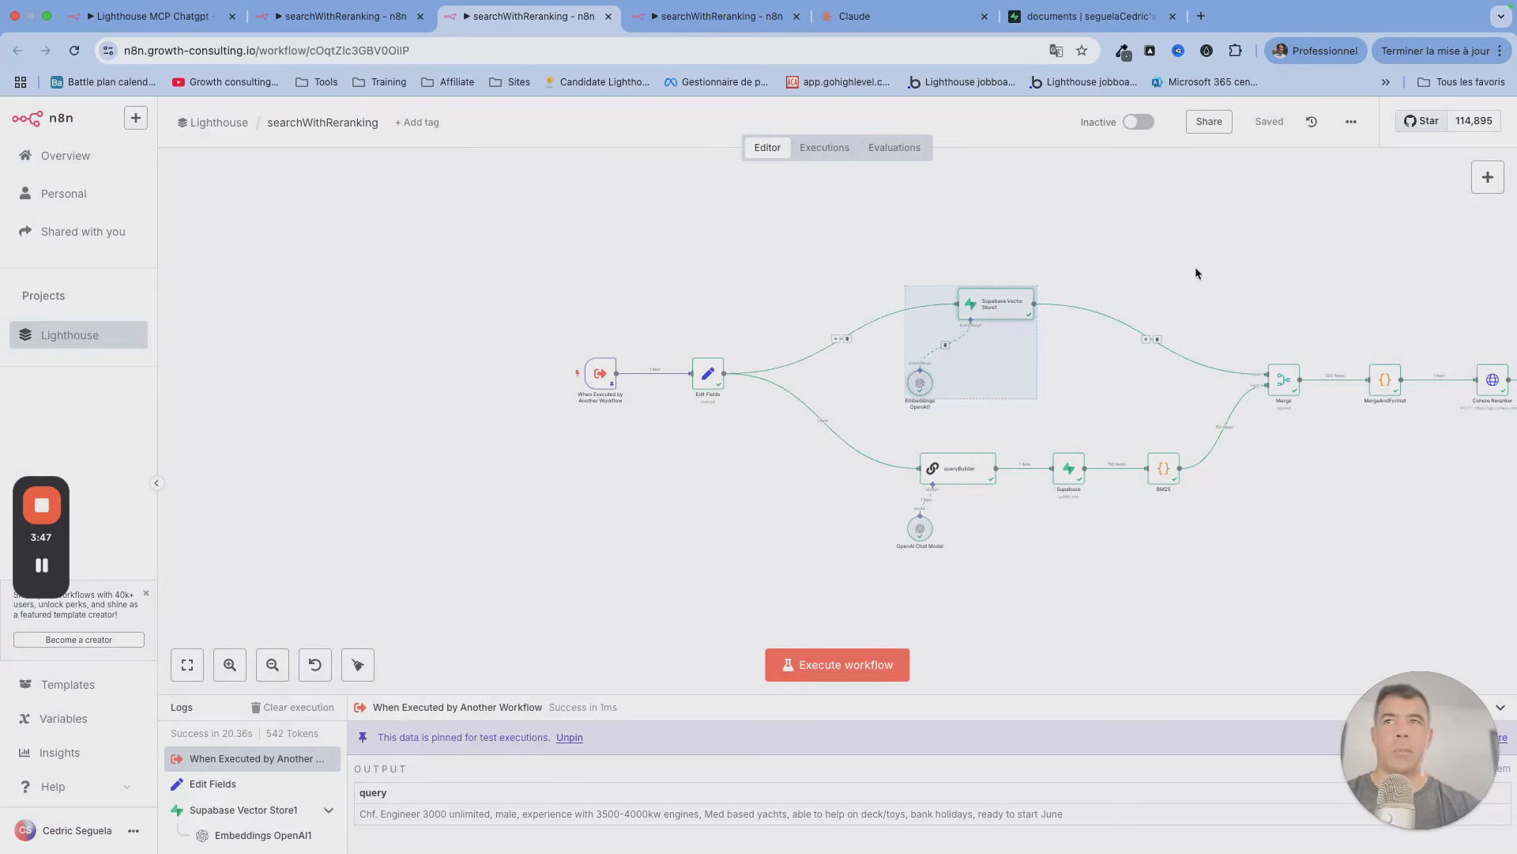
pyautogui.click(893, 436)
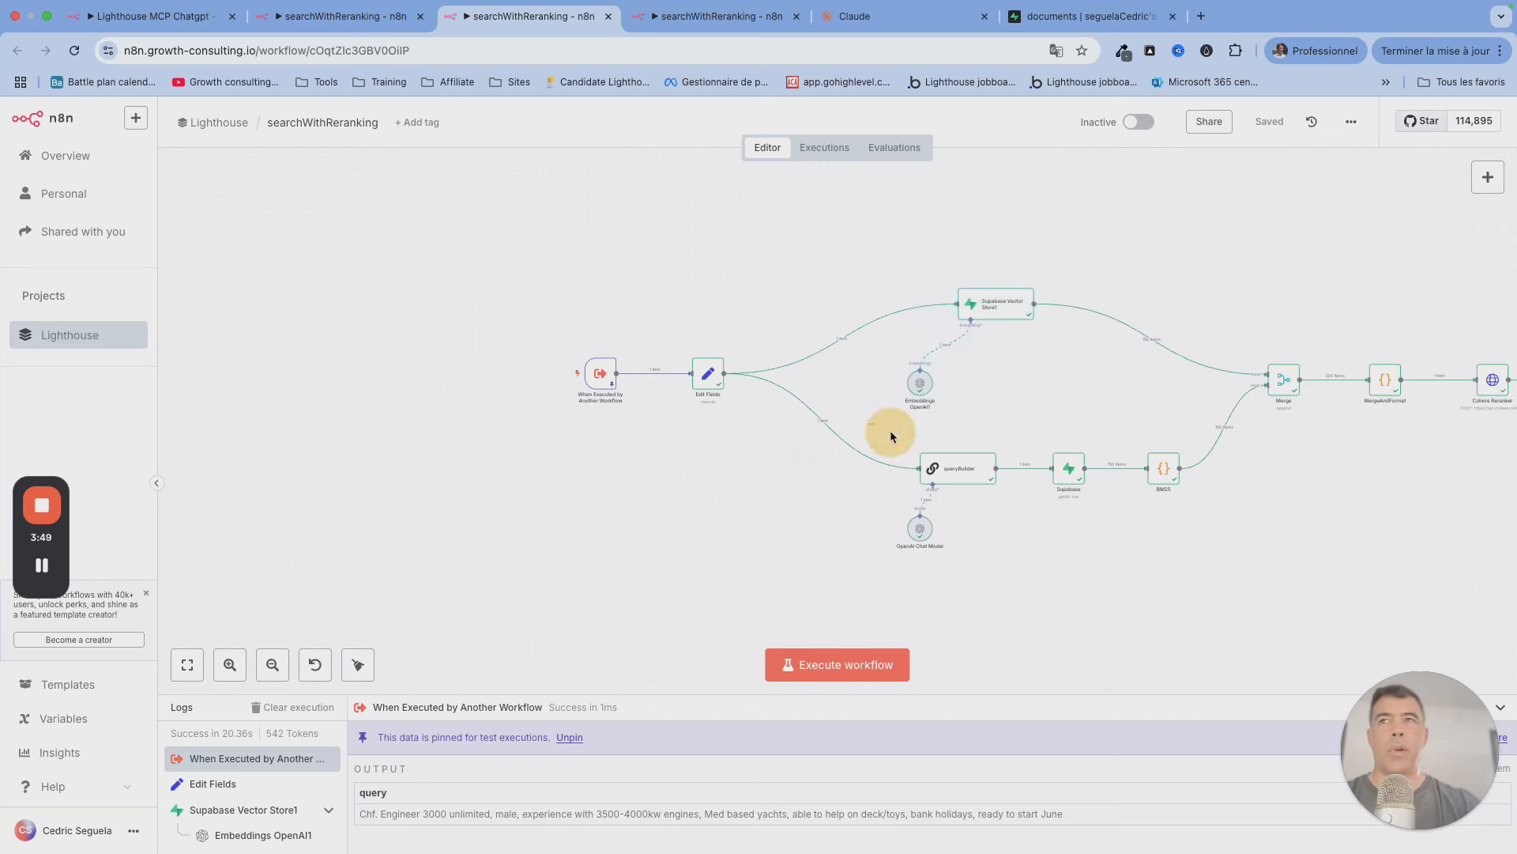
pyautogui.moveTo(868, 417); pyautogui.dragTo(1239, 567)
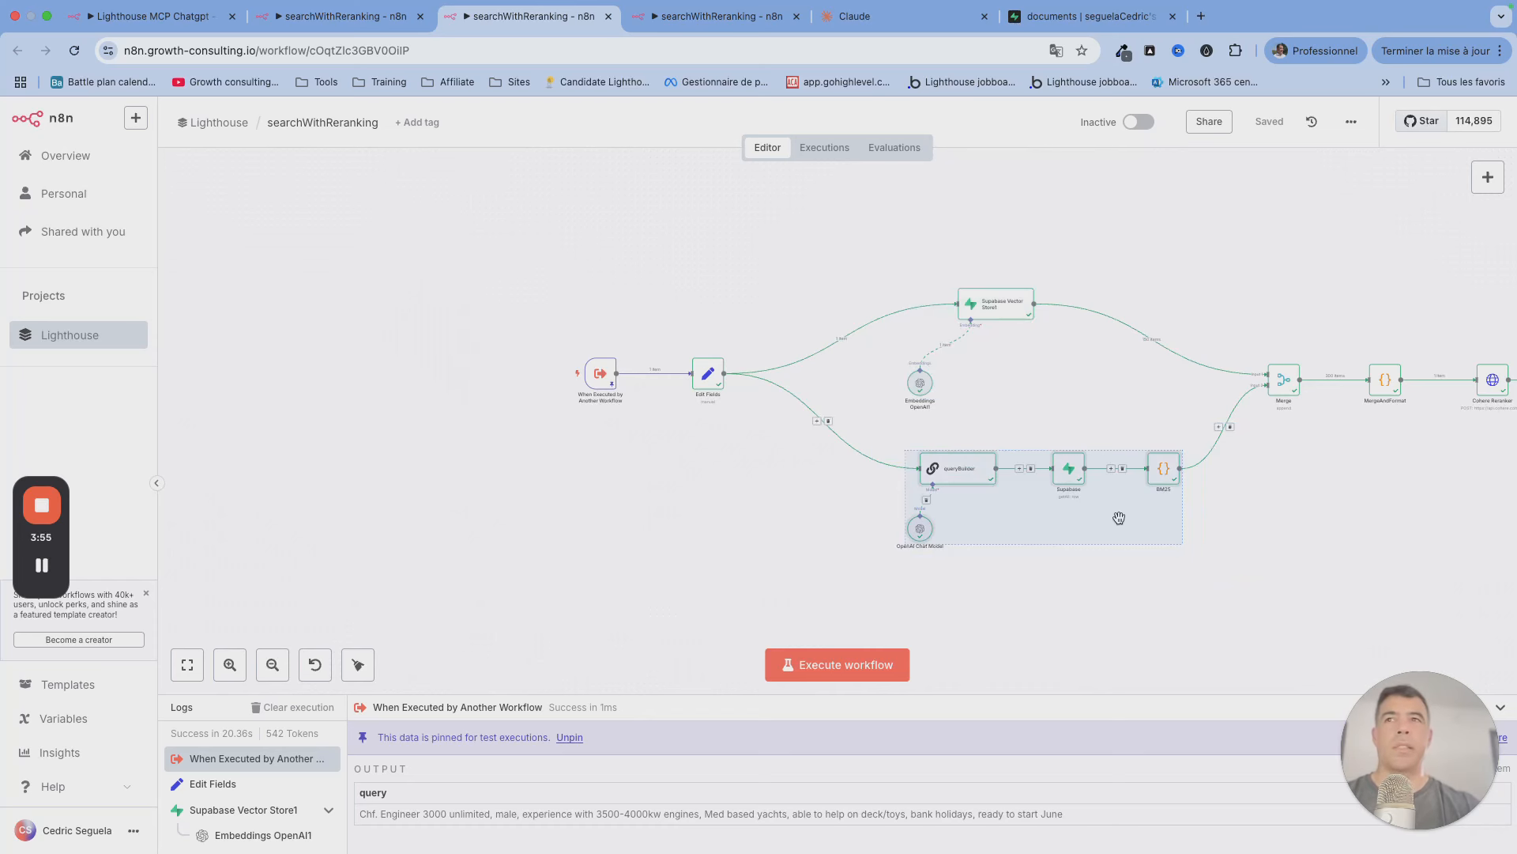
pyautogui.click(1056, 412)
pyautogui.scroll(4, 1056, 412)
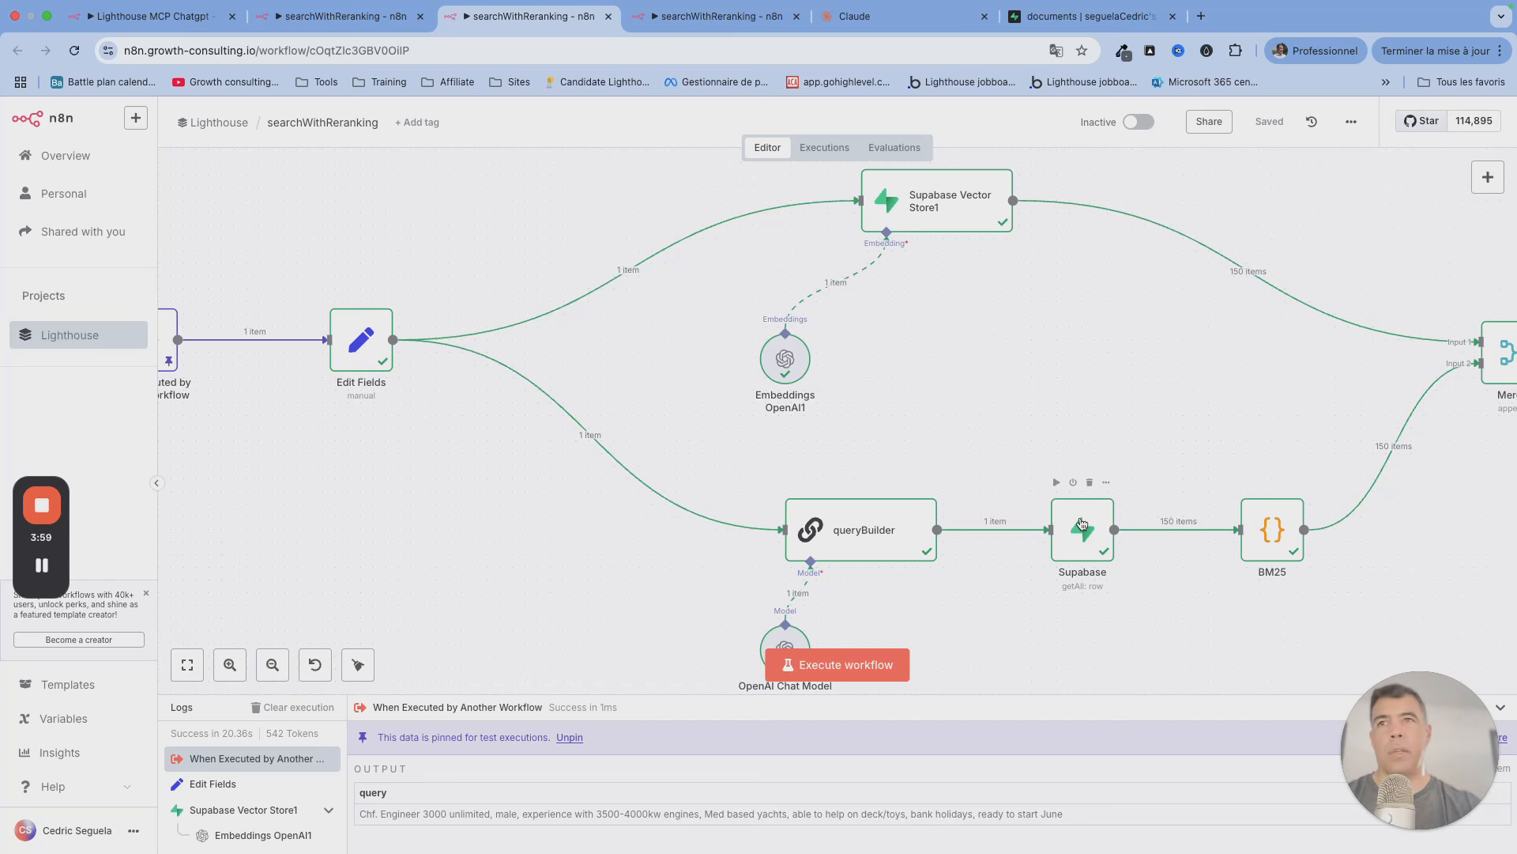
pyautogui.scroll(1, 1093, 425)
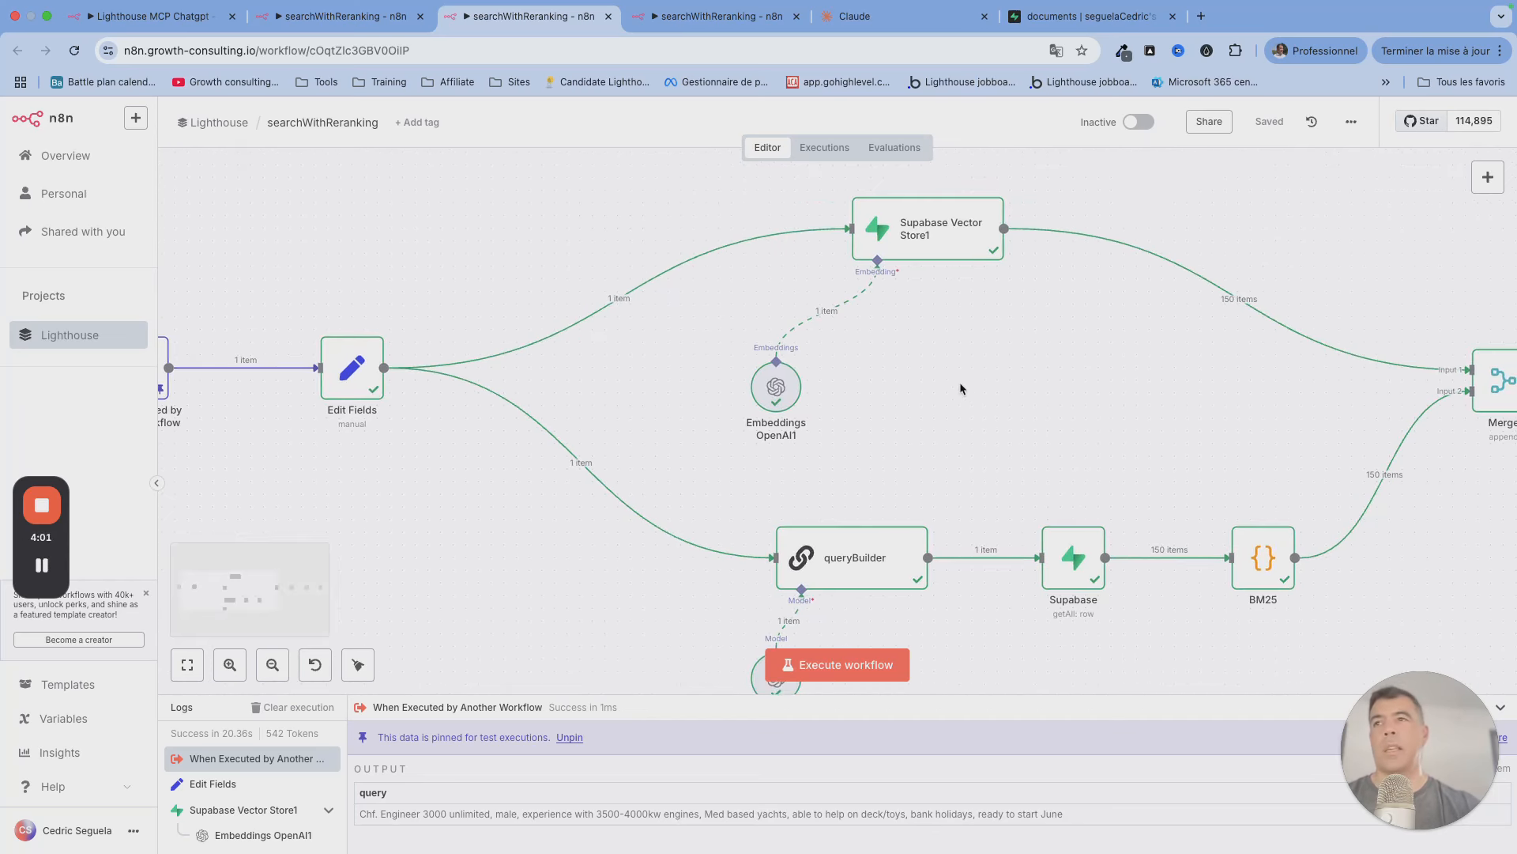
# Step: Inspect the Supabase Vector Store1 node's input query, its query name match_lighthouse_documents, and the first output document's metadata and score
pyautogui.doubleClick(933, 236)
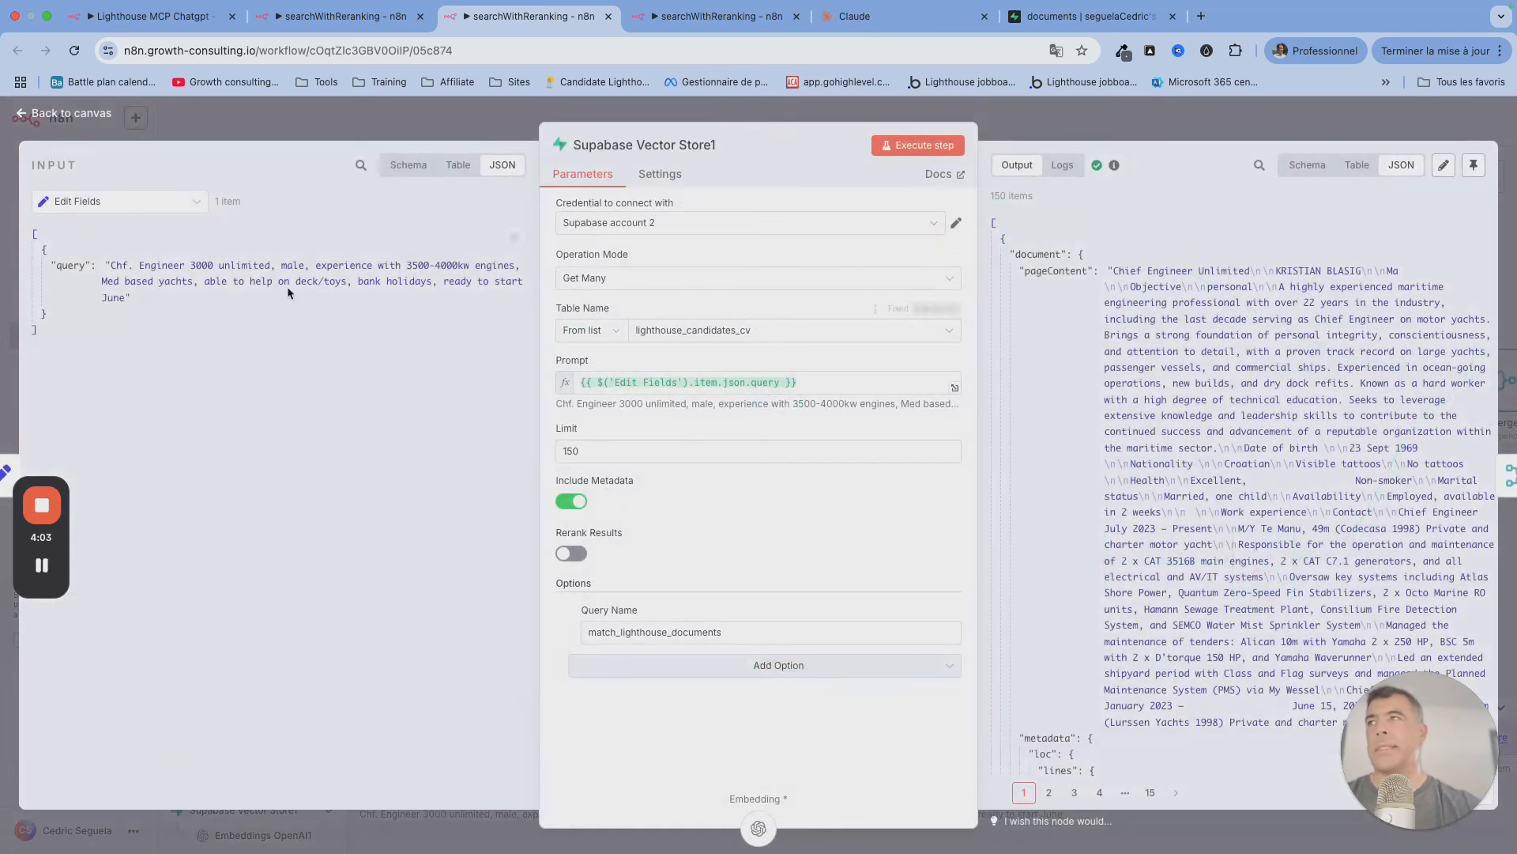
pyautogui.moveTo(109, 264); pyautogui.dragTo(199, 297)
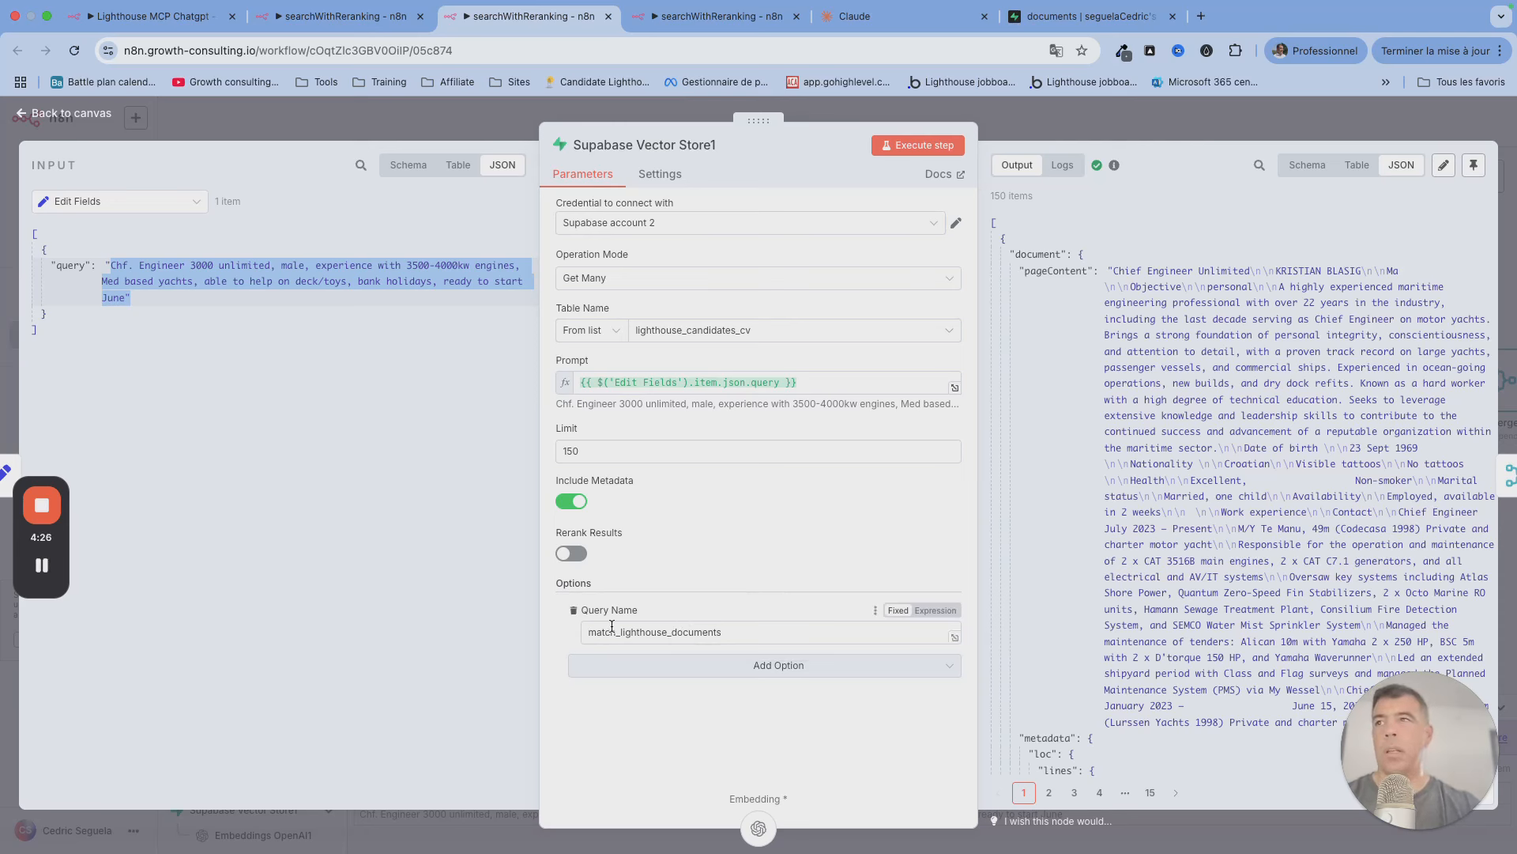
pyautogui.doubleClick(772, 632)
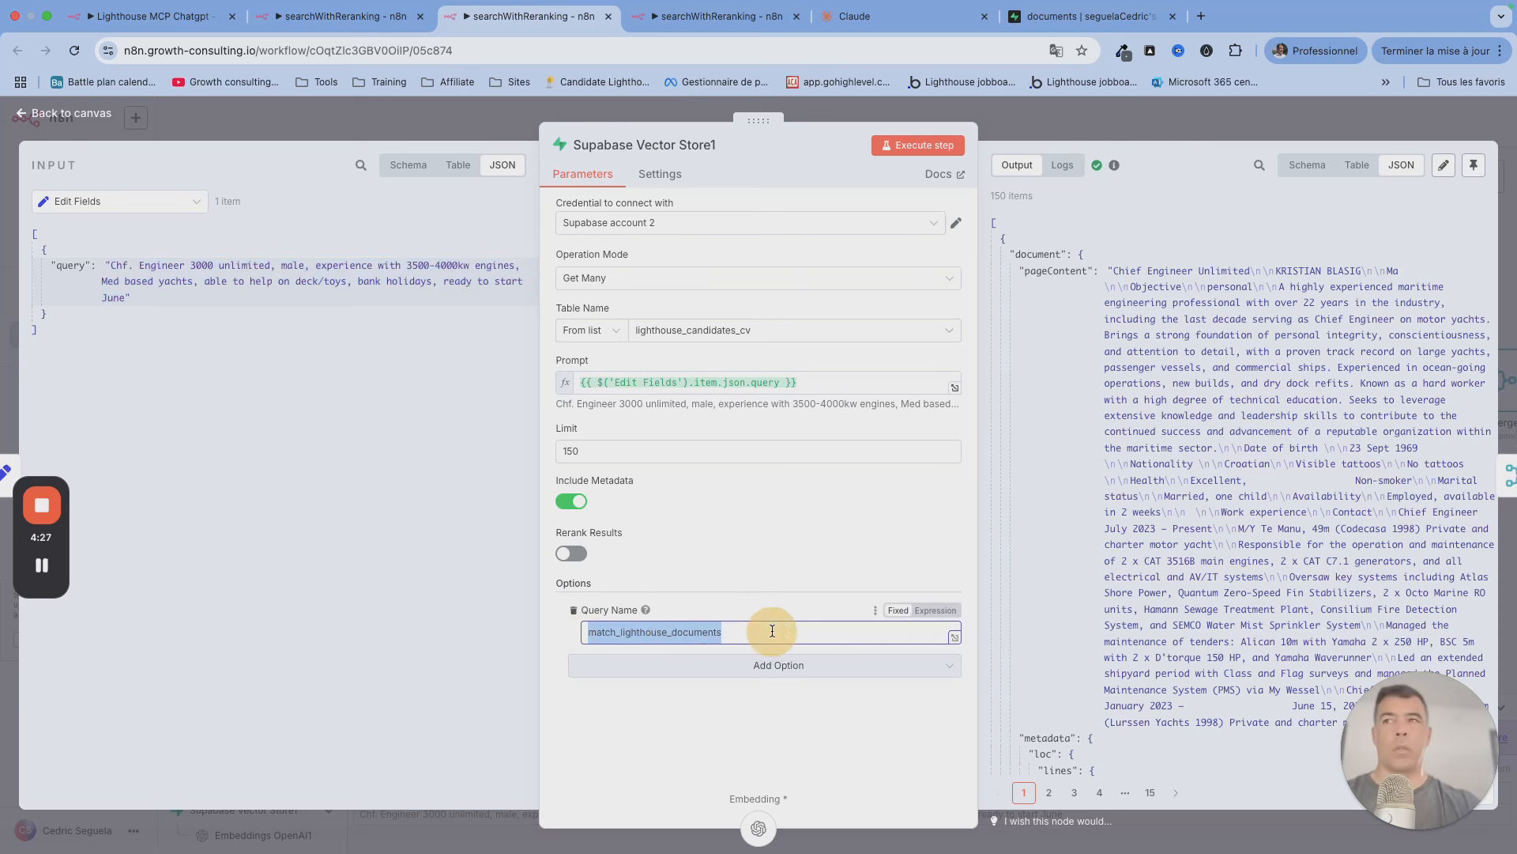
pyautogui.click(732, 610)
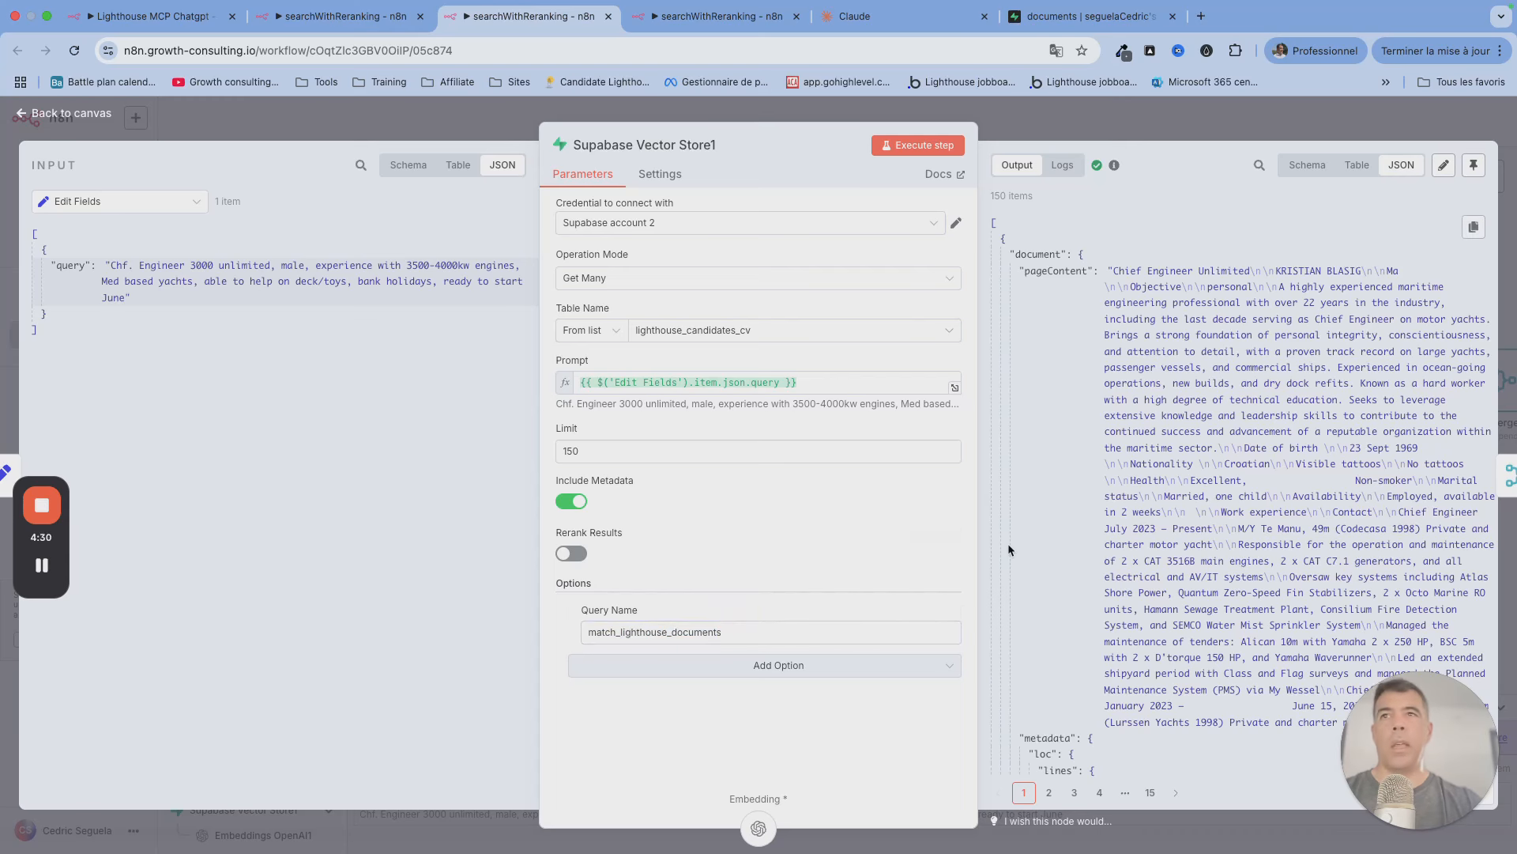
pyautogui.scroll(-15, 1198, 433)
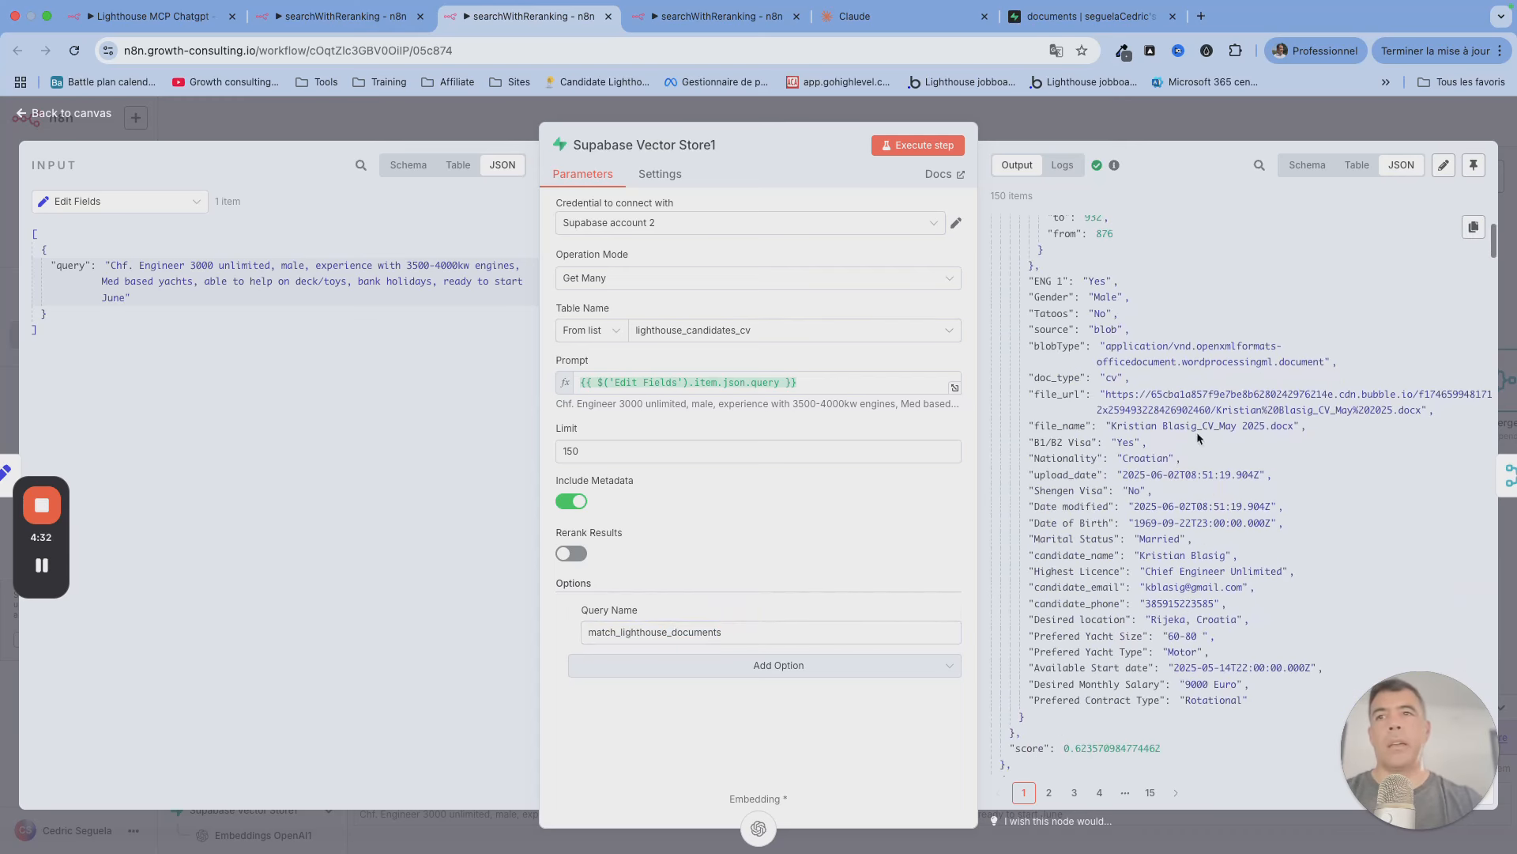
pyautogui.scroll(-5, 1197, 433)
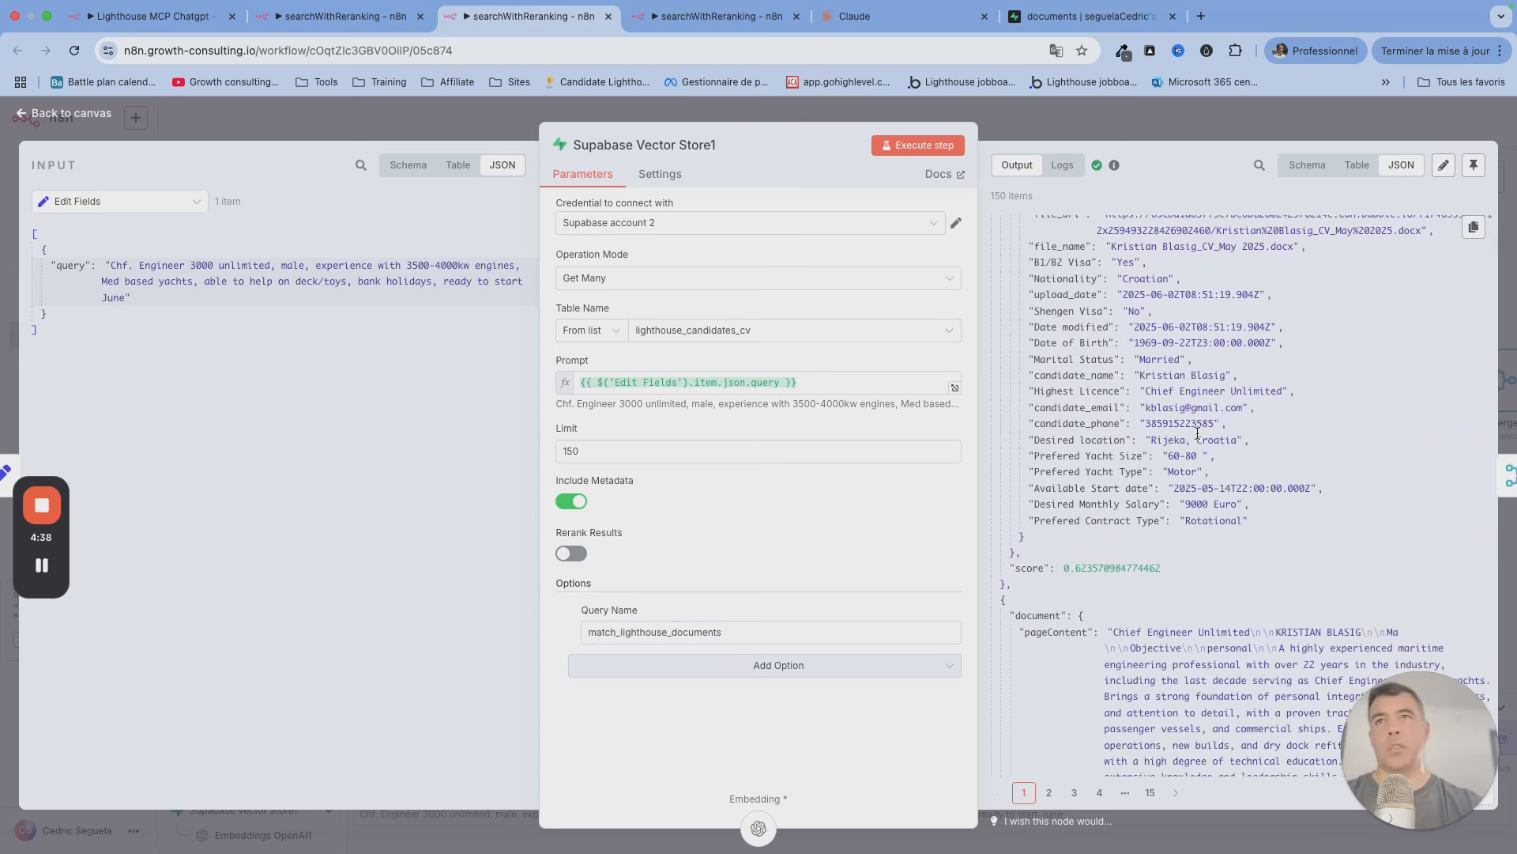
# Step: Check the metadata column in the Supabase table, compare it with the Supabase Vector Store1 output in n8n, and return to the canvas
pyautogui.click(1107, 15)
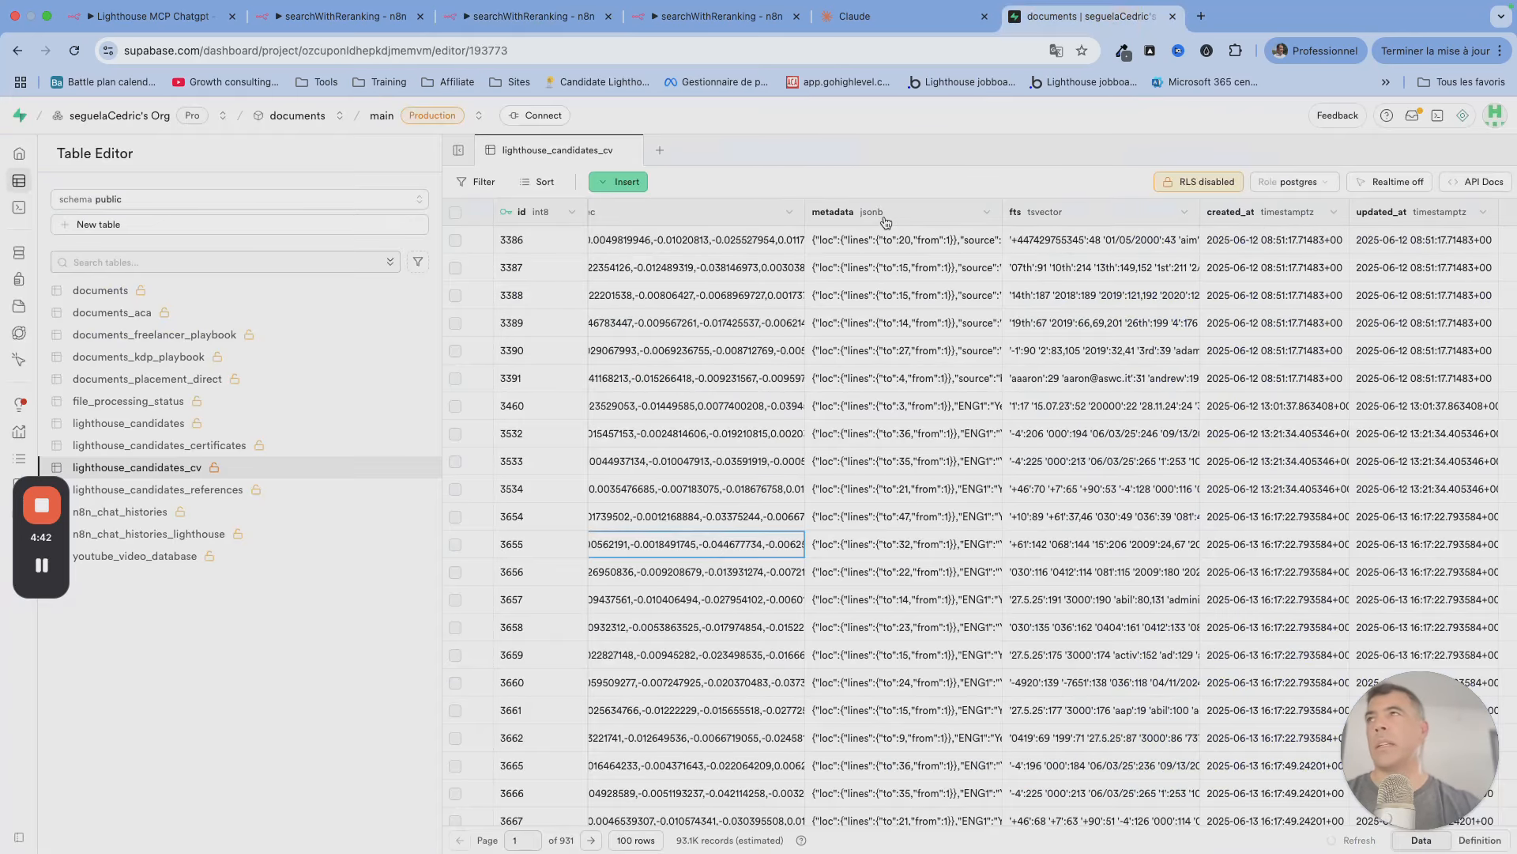
pyautogui.click(332, 18)
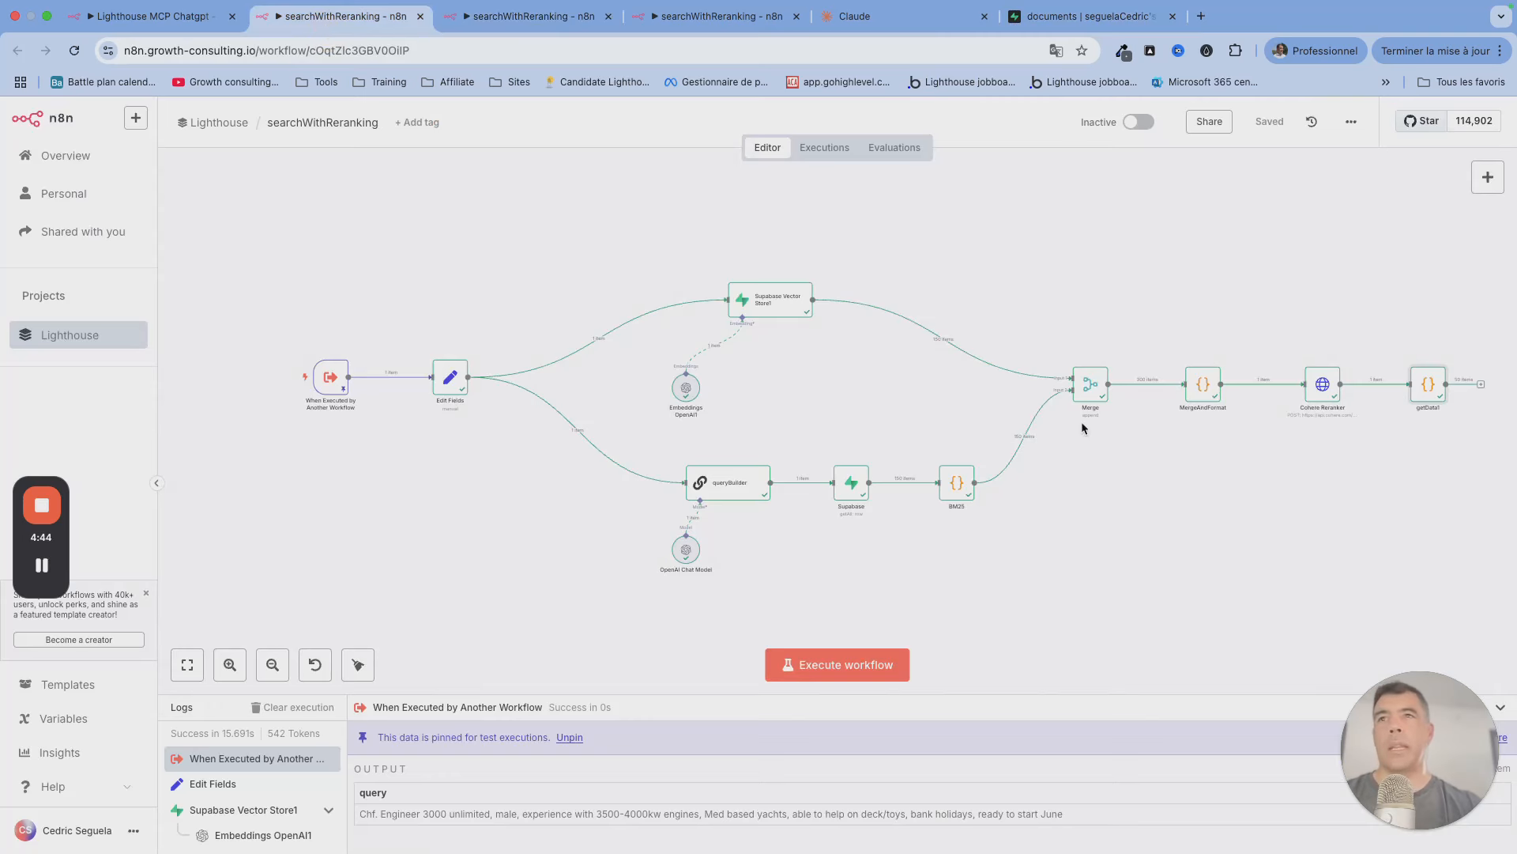
pyautogui.scroll(3, 758, 316)
pyautogui.doubleClick(762, 312)
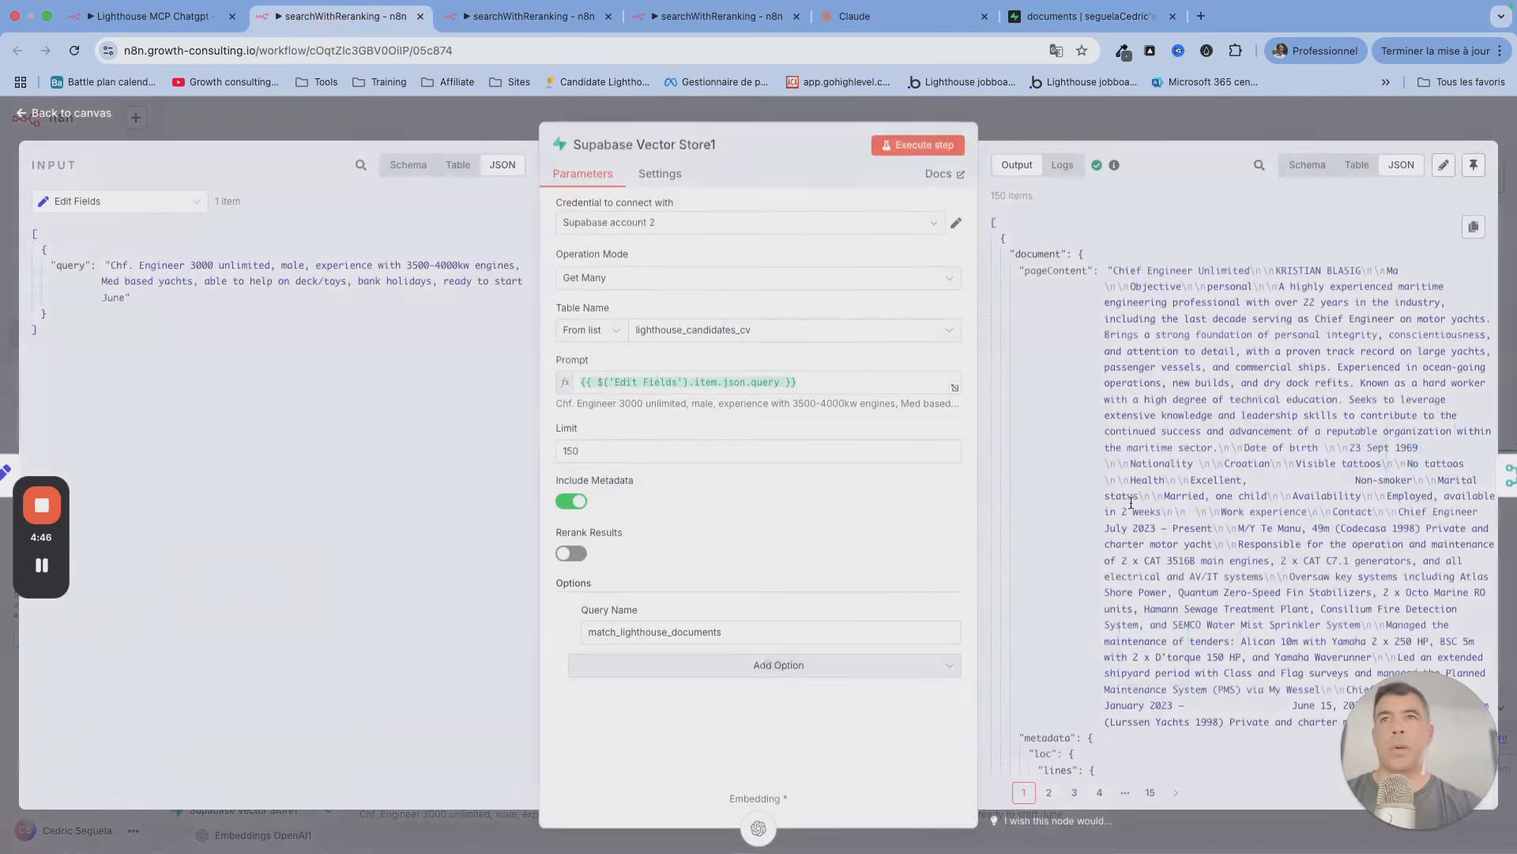
pyautogui.scroll(-8, 1131, 503)
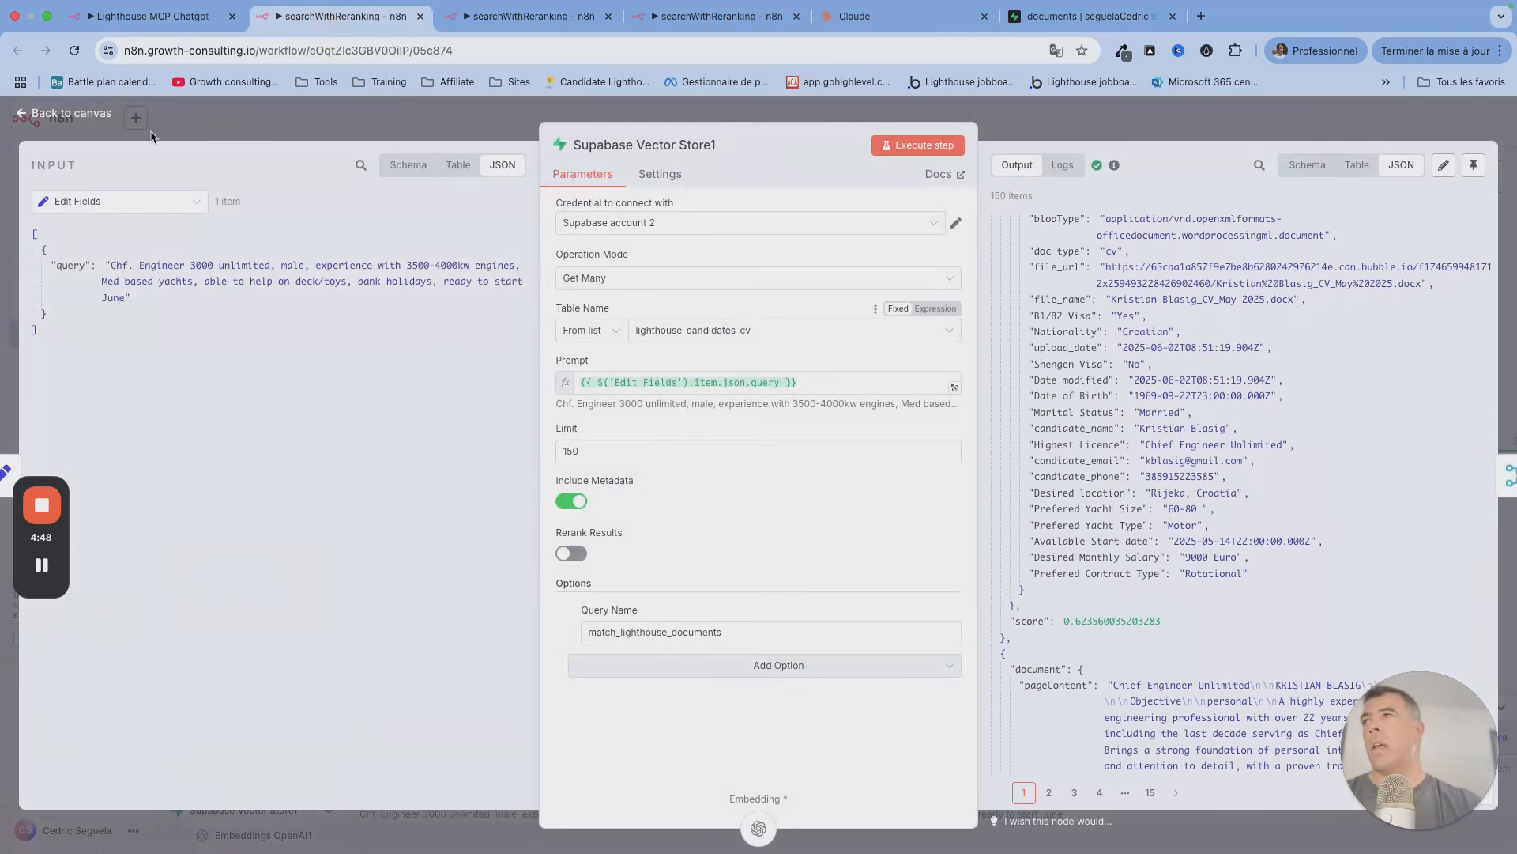
pyautogui.click(63, 113)
# Step: Compare the queryBuilder node's natural-language input query with its Boolean text output and return to the canvas
pyautogui.scroll(-5, 710, 448)
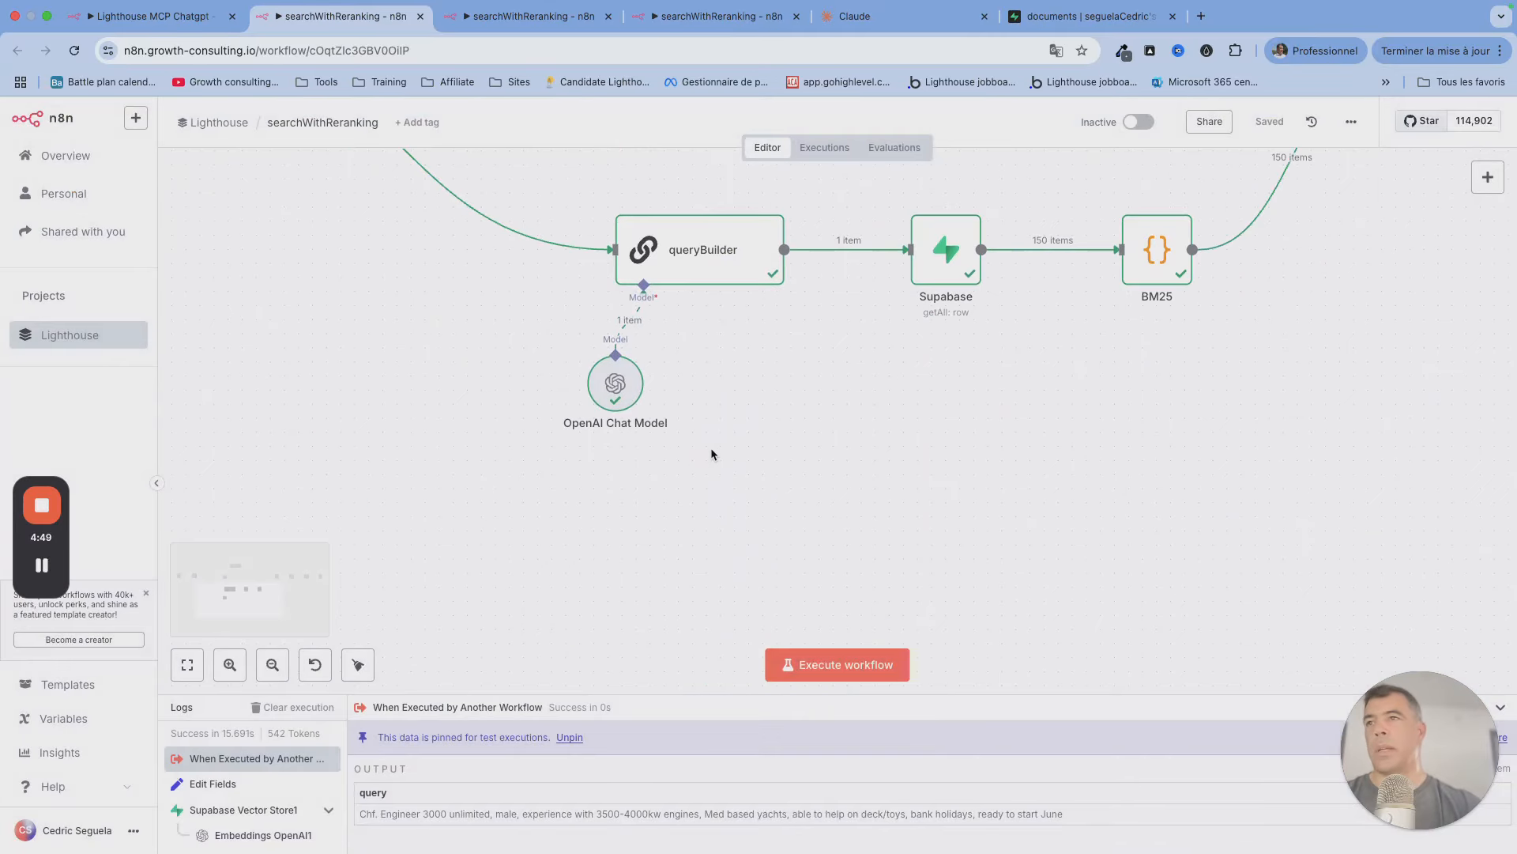
pyautogui.doubleClick(703, 263)
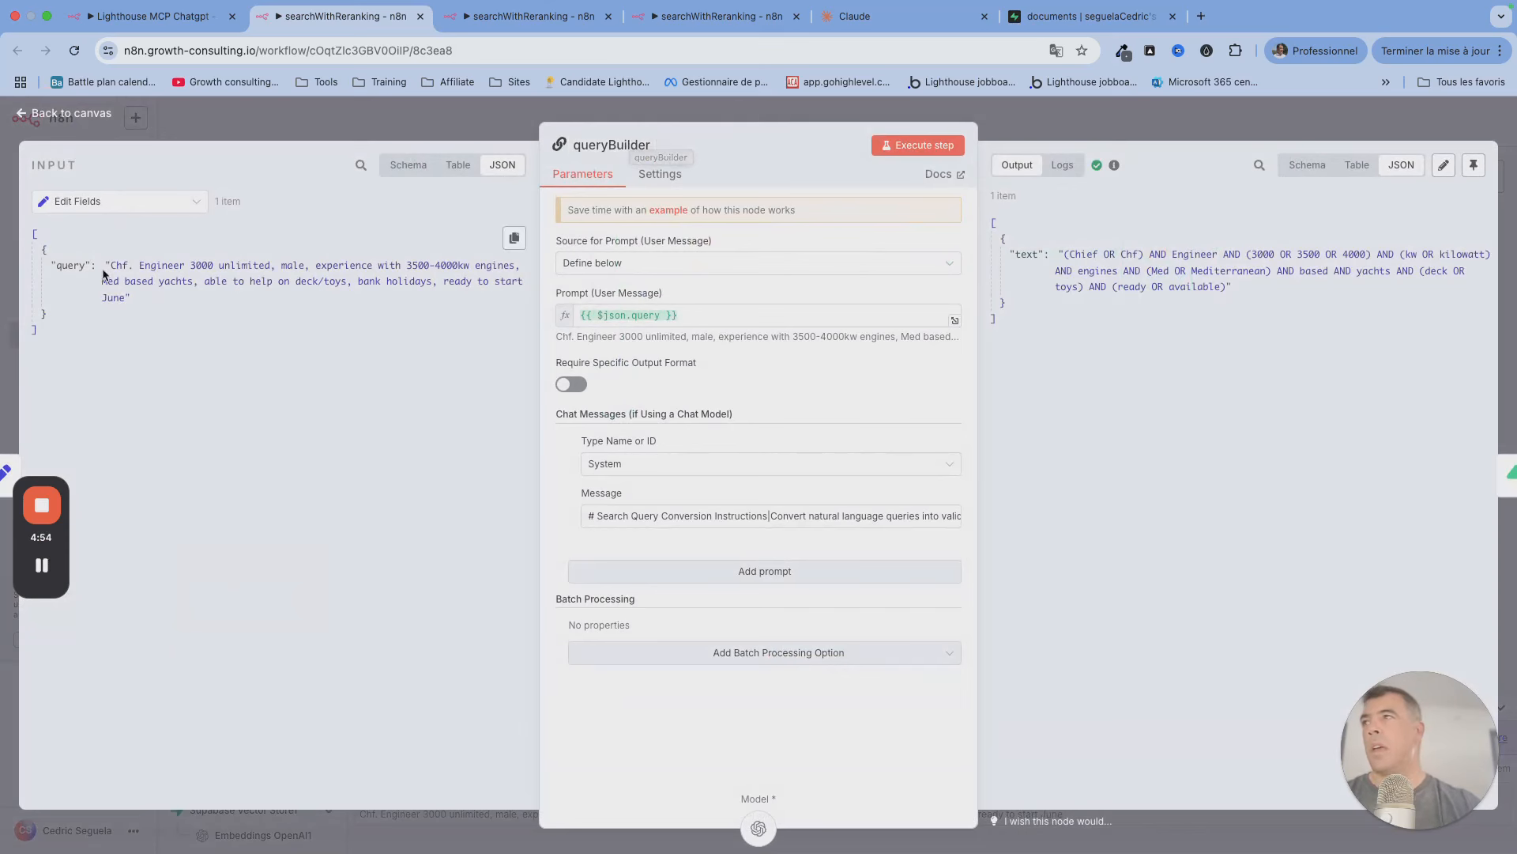
pyautogui.moveTo(108, 265); pyautogui.dragTo(122, 302)
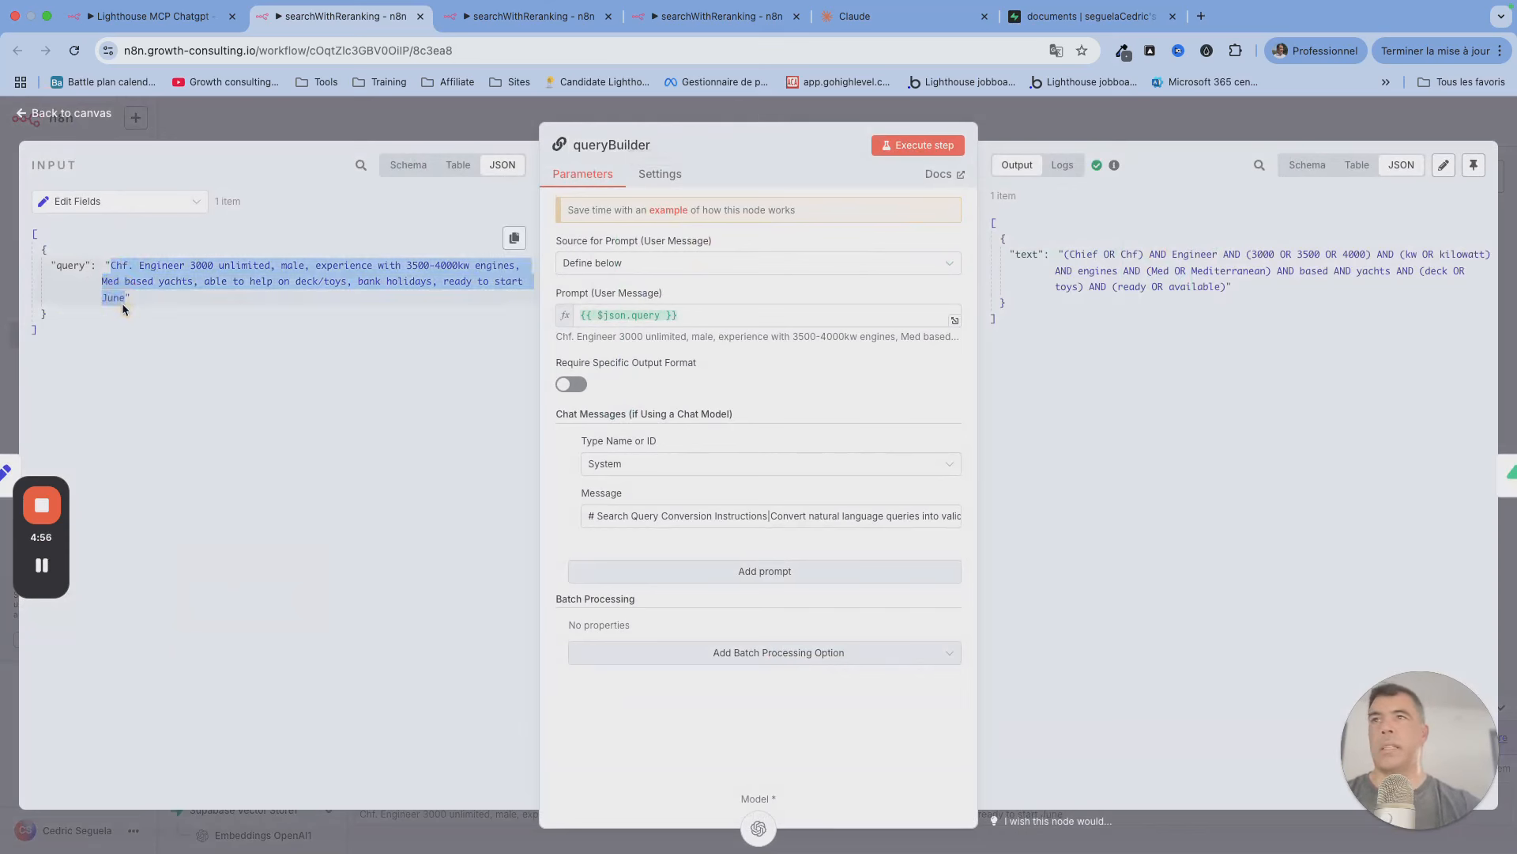
pyautogui.moveTo(1060, 254); pyautogui.dragTo(1221, 285)
pyautogui.click(90, 114)
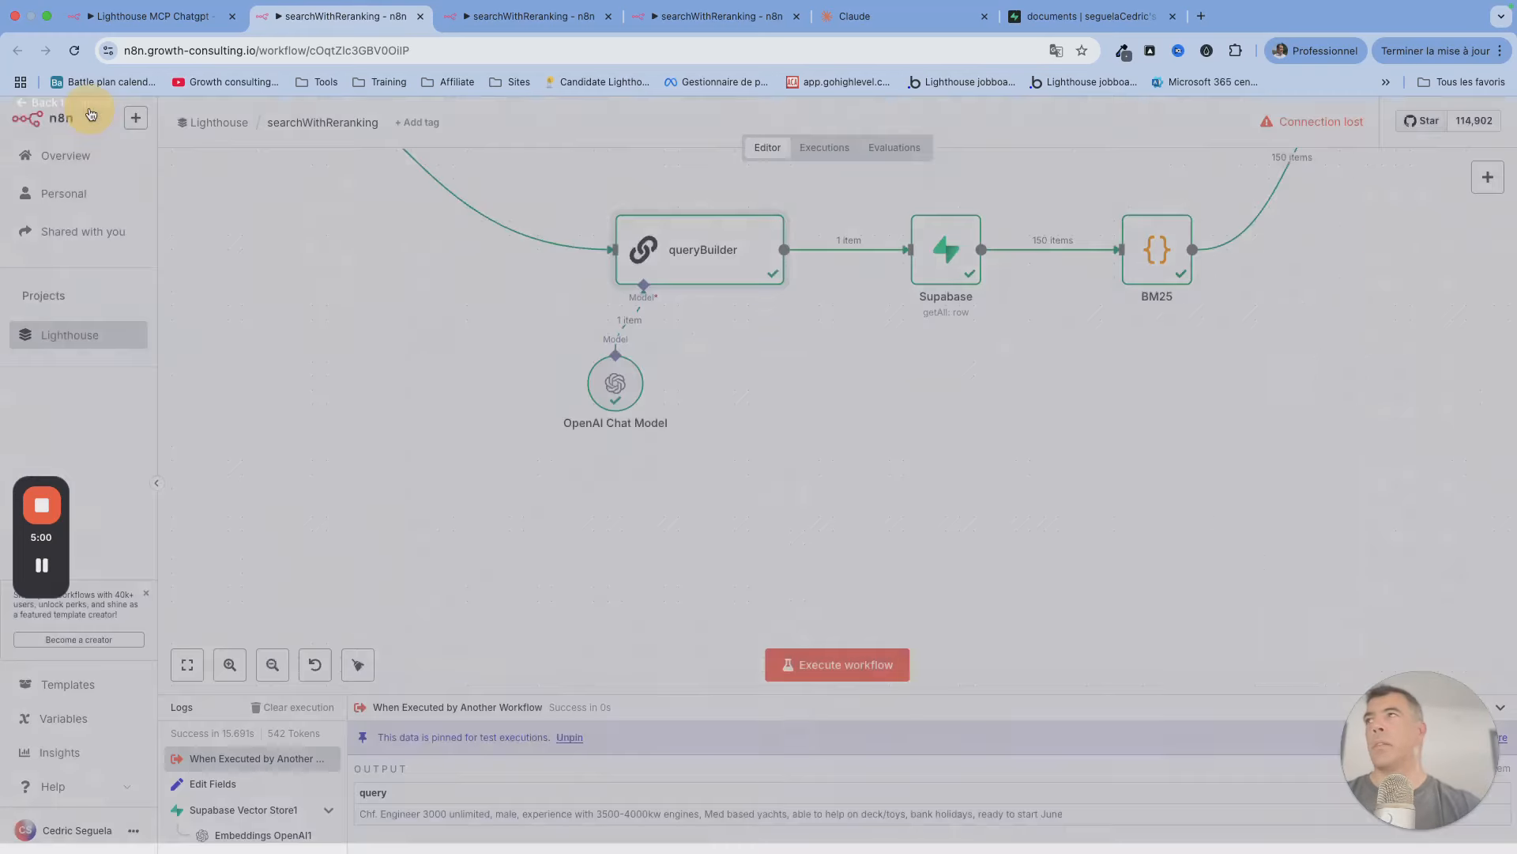
# Step: Inspect the Supabase node's limit and full-text filter settings, including the search function and field value, and return to the canvas
pyautogui.hscroll(3, 861, 419)
pyautogui.scroll(2, 861, 420)
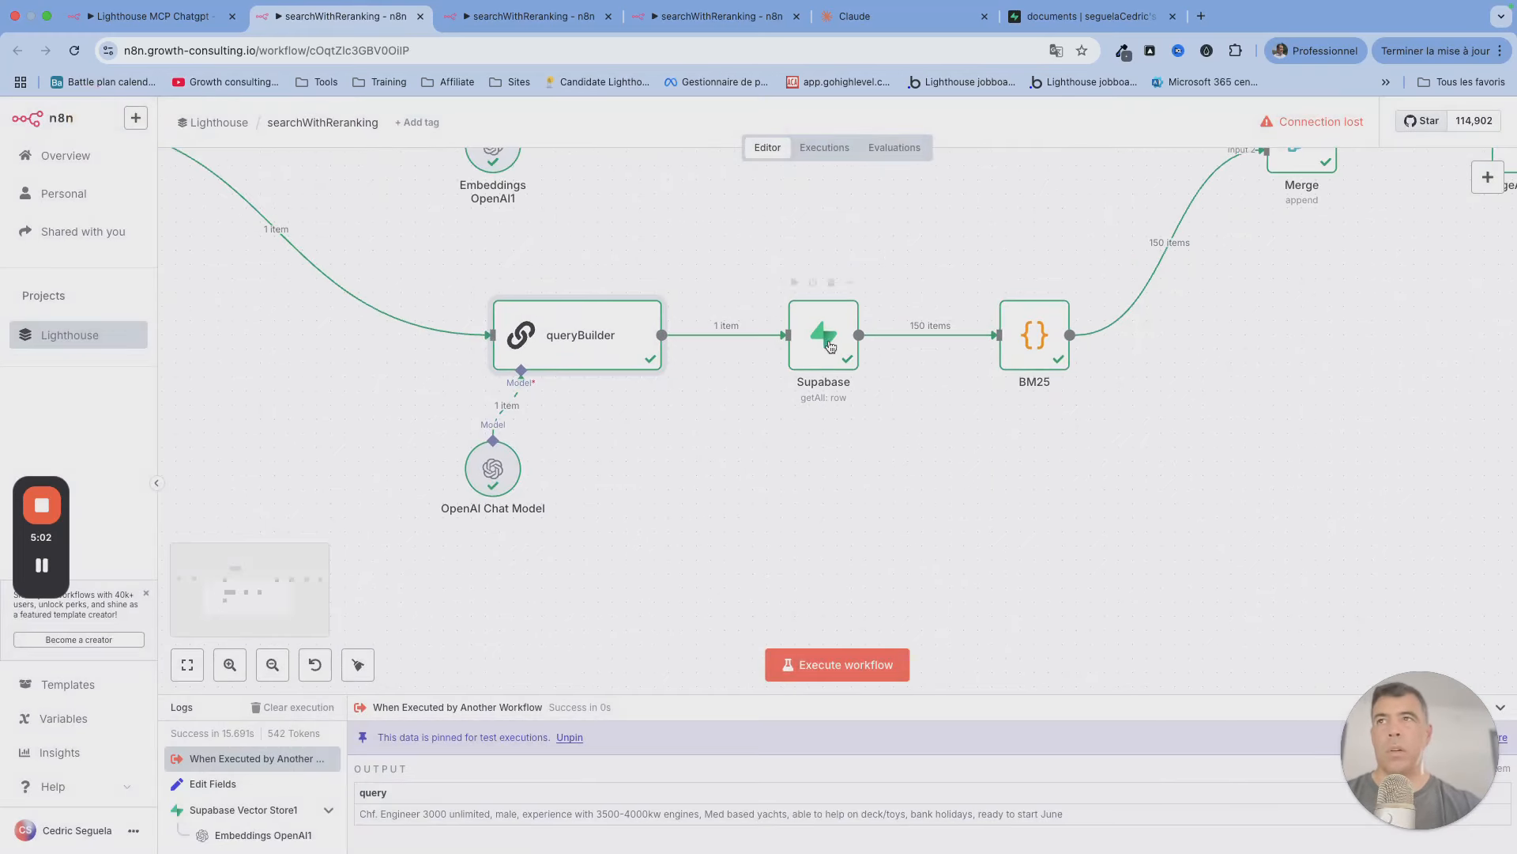
pyautogui.doubleClick(829, 346)
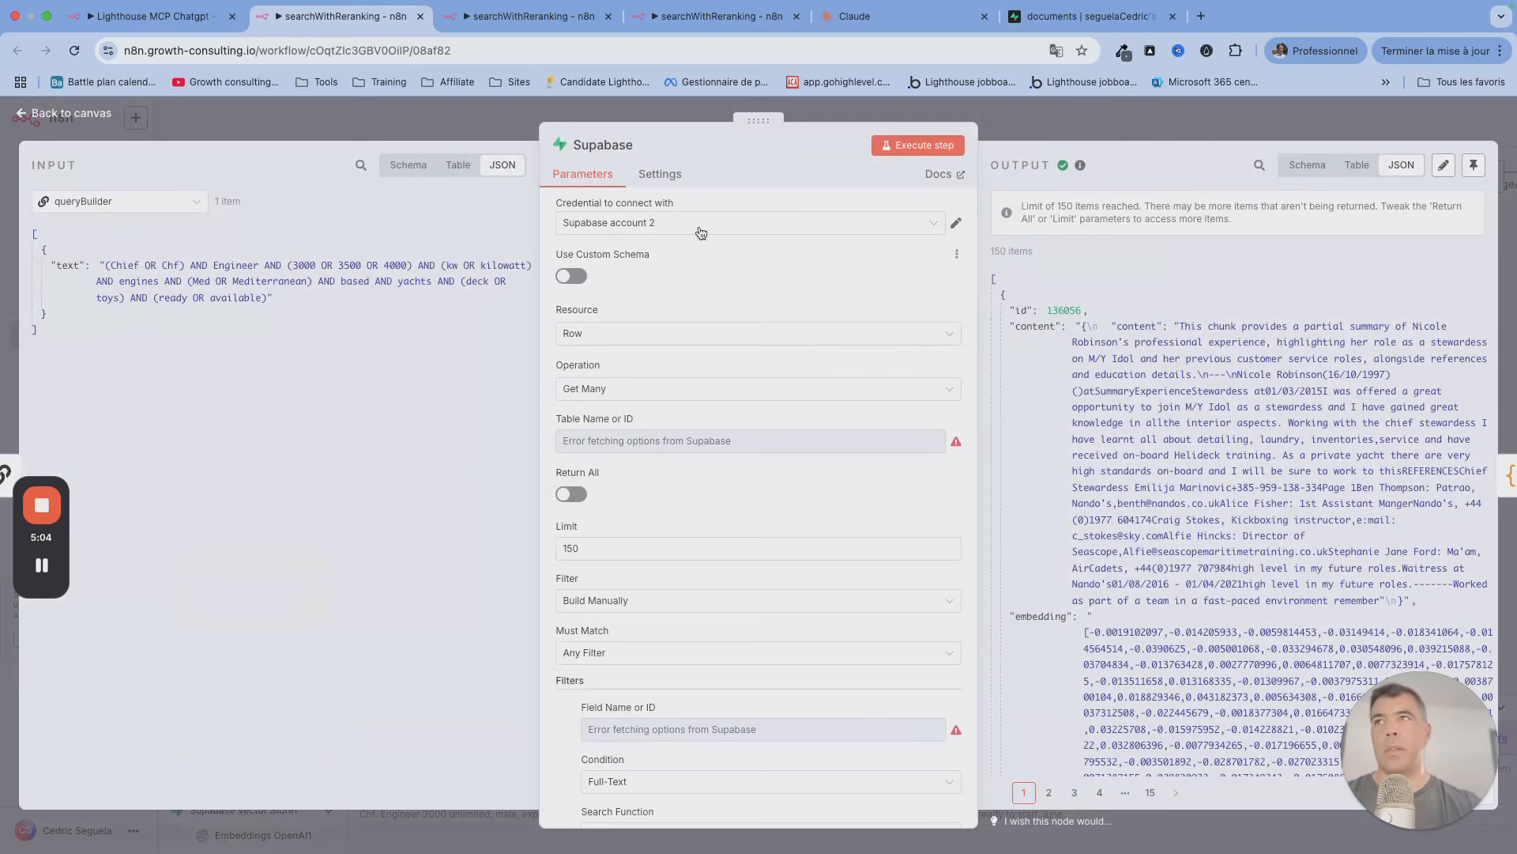
pyautogui.scroll(-4, 748, 379)
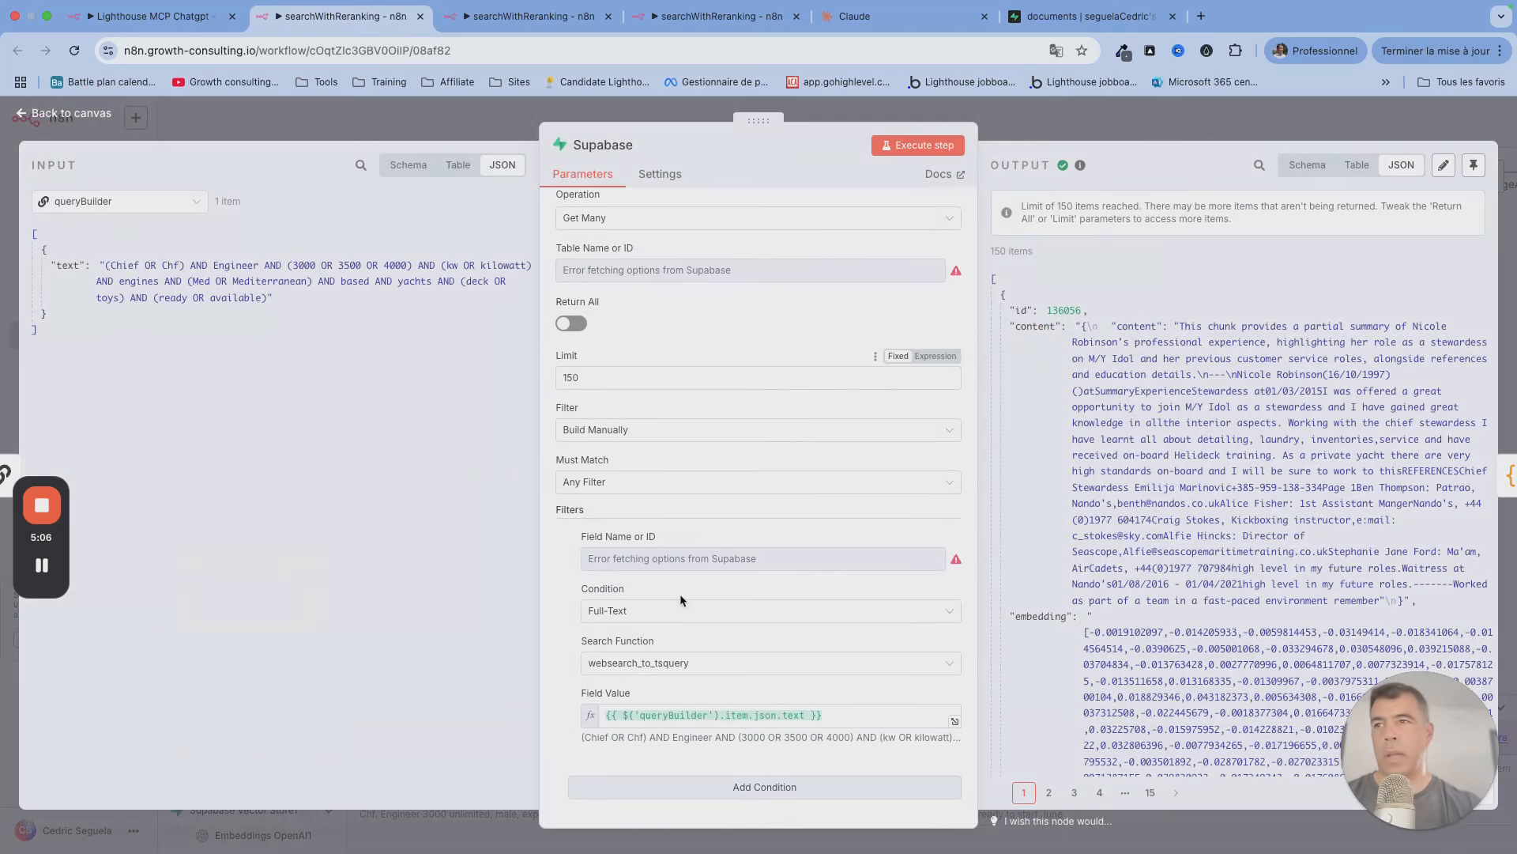
pyautogui.click(71, 113)
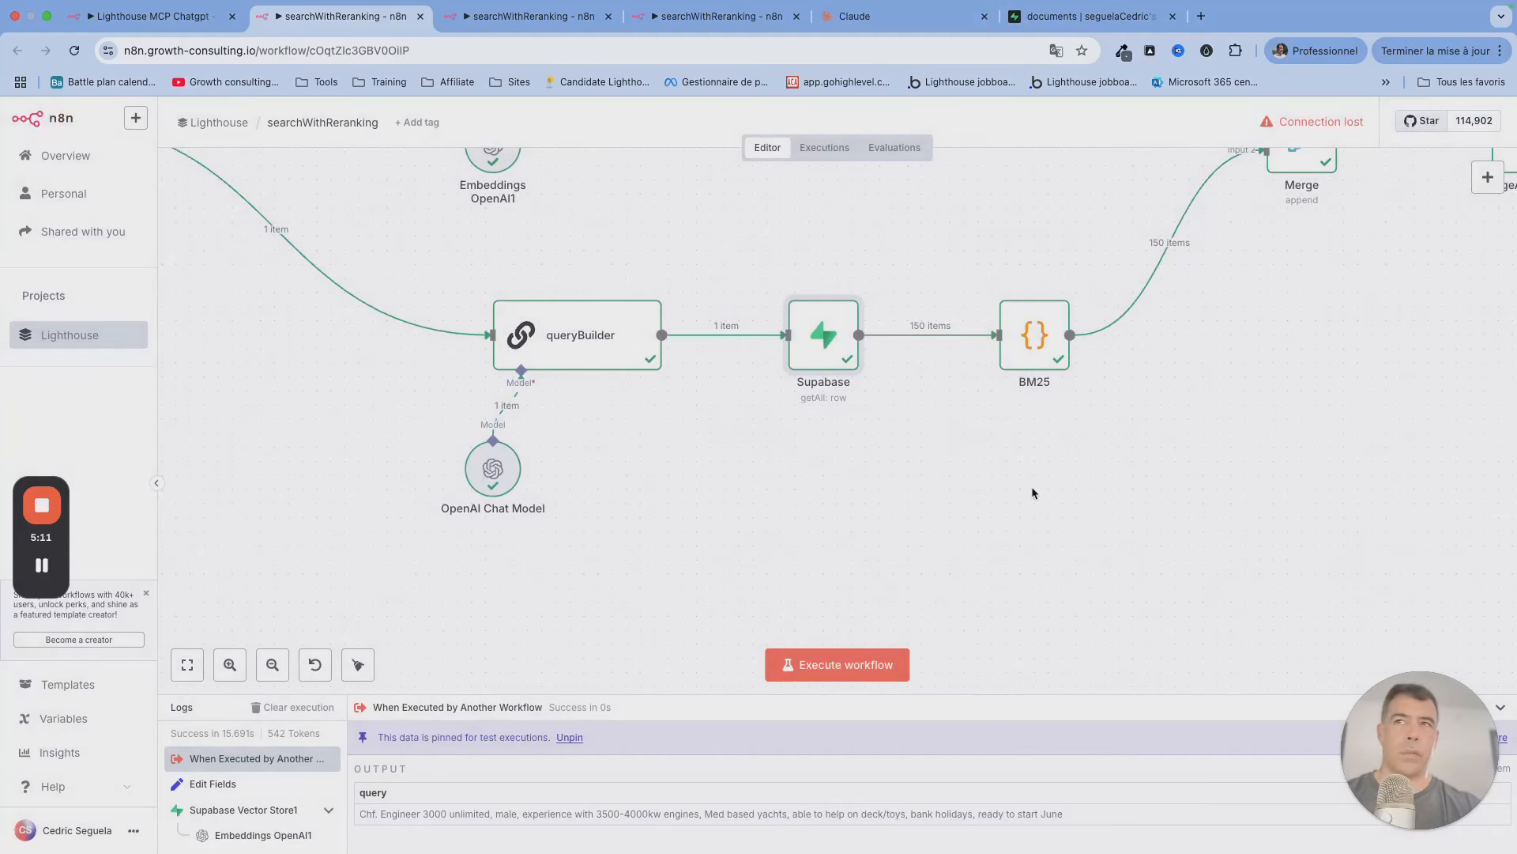
# Step: Inspect the BM25 code node's input items and the first result's score and relevance percentage, and return to the canvas
pyautogui.hscroll(5, 1032, 490)
pyautogui.scroll(2, 1032, 490)
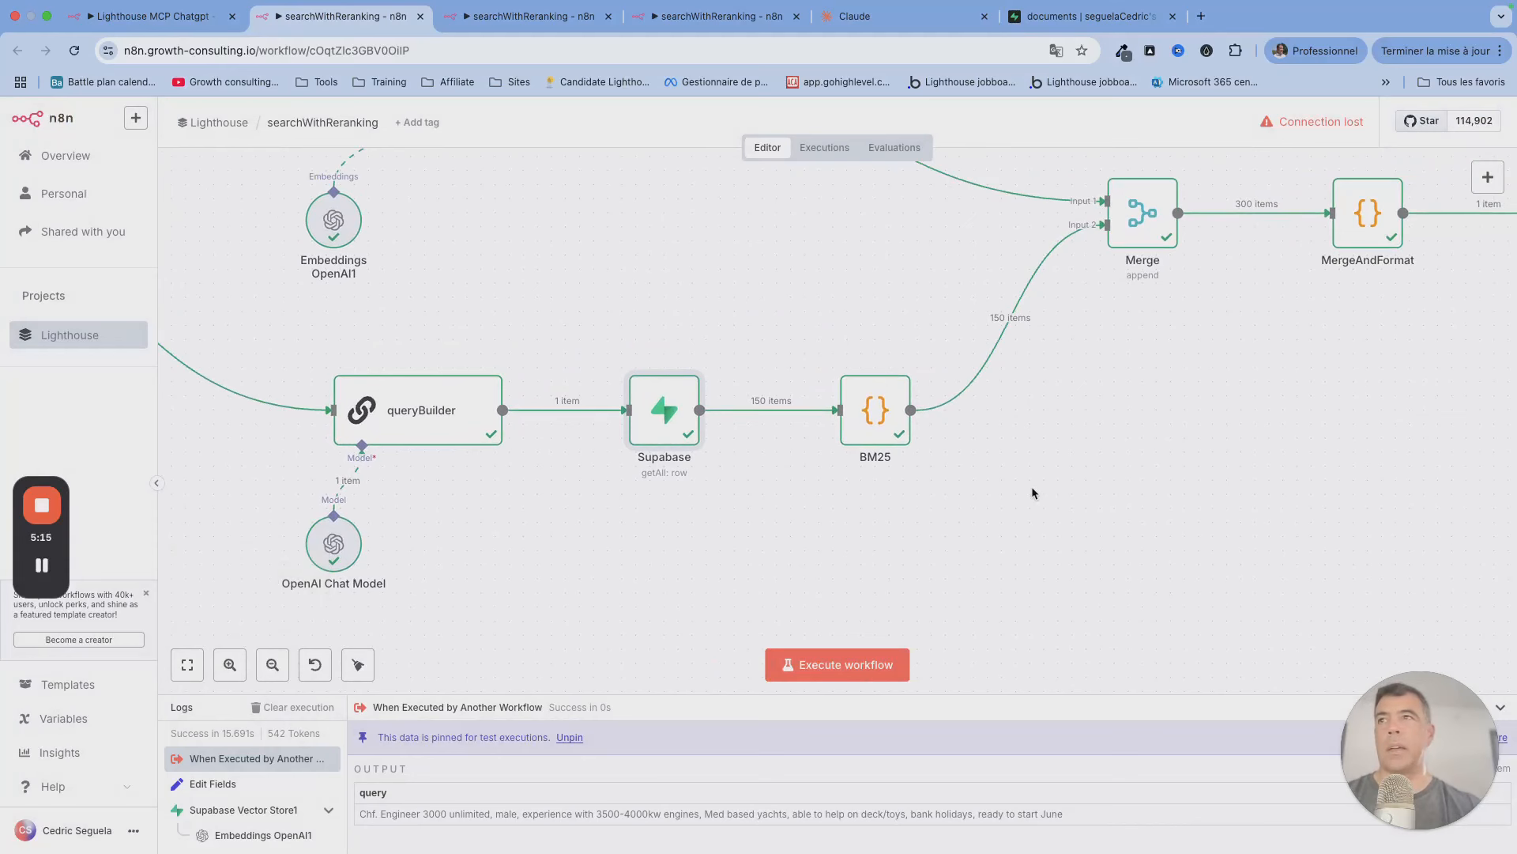
pyautogui.moveTo(1306, 121)
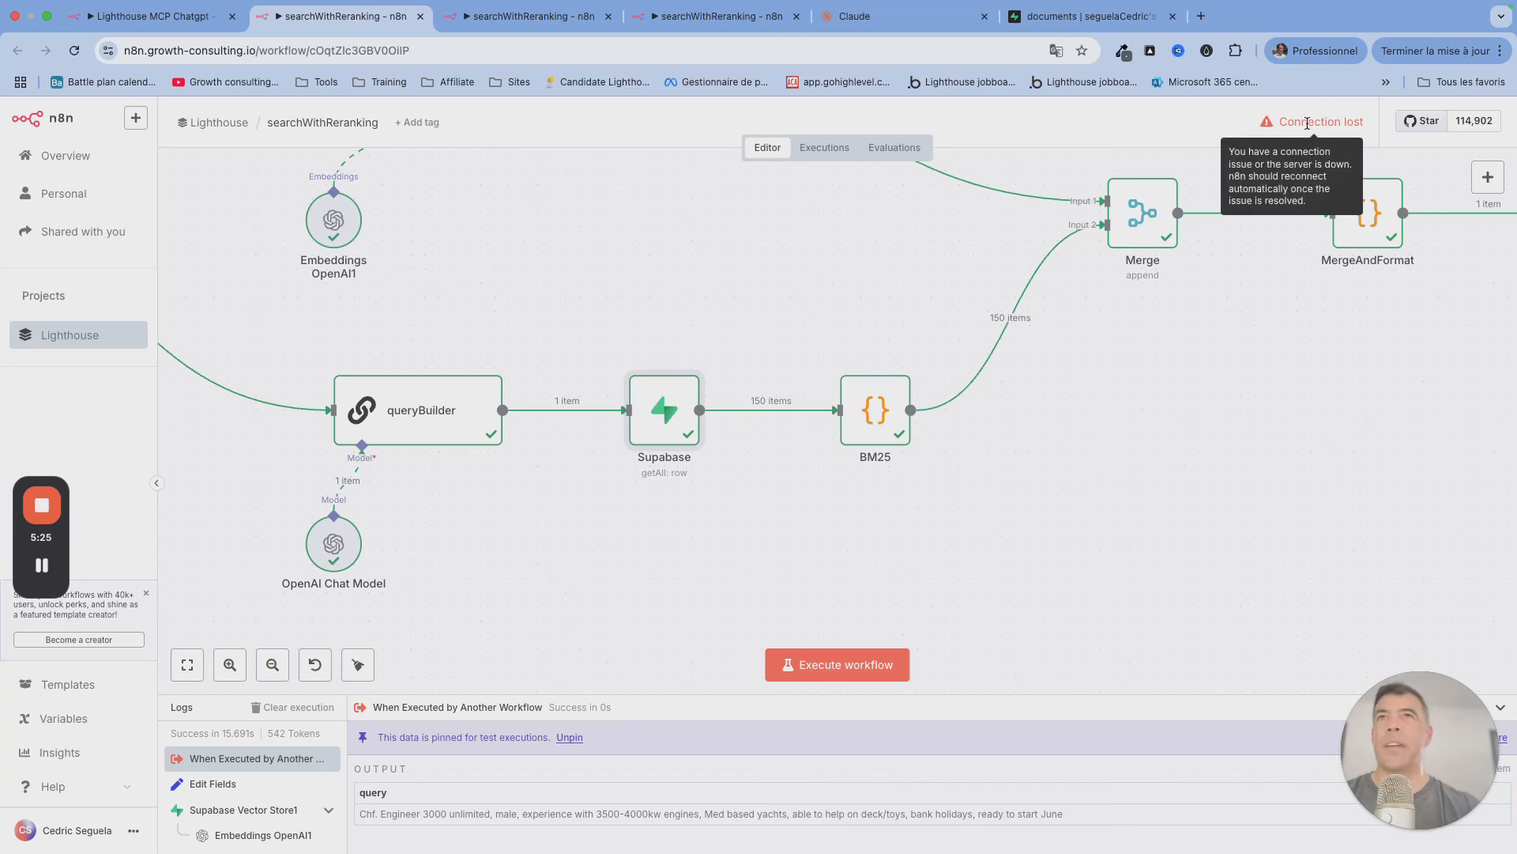
pyautogui.doubleClick(873, 406)
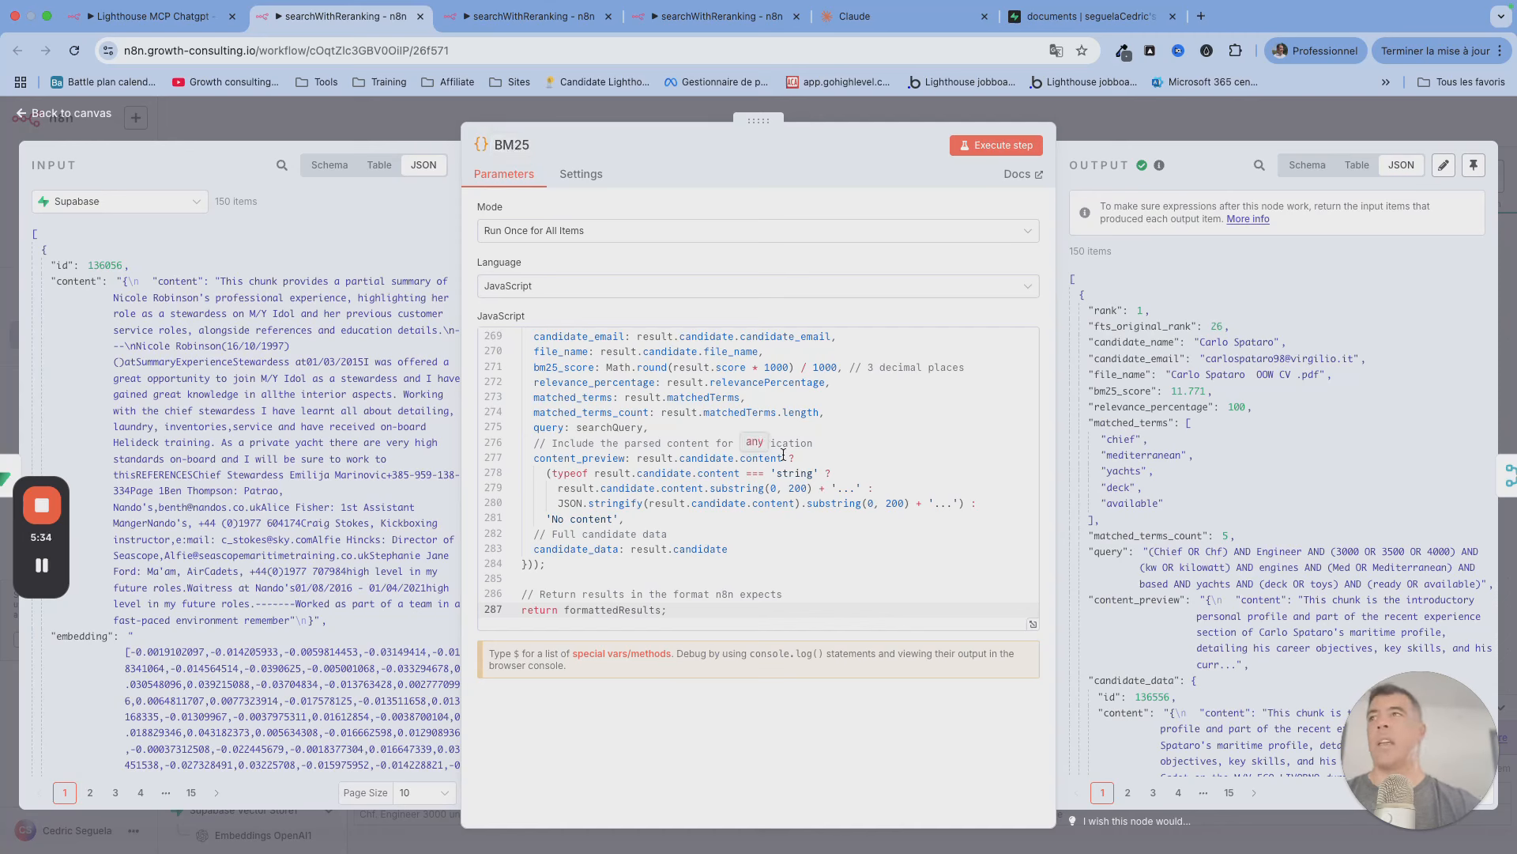
pyautogui.scroll(-10, 367, 440)
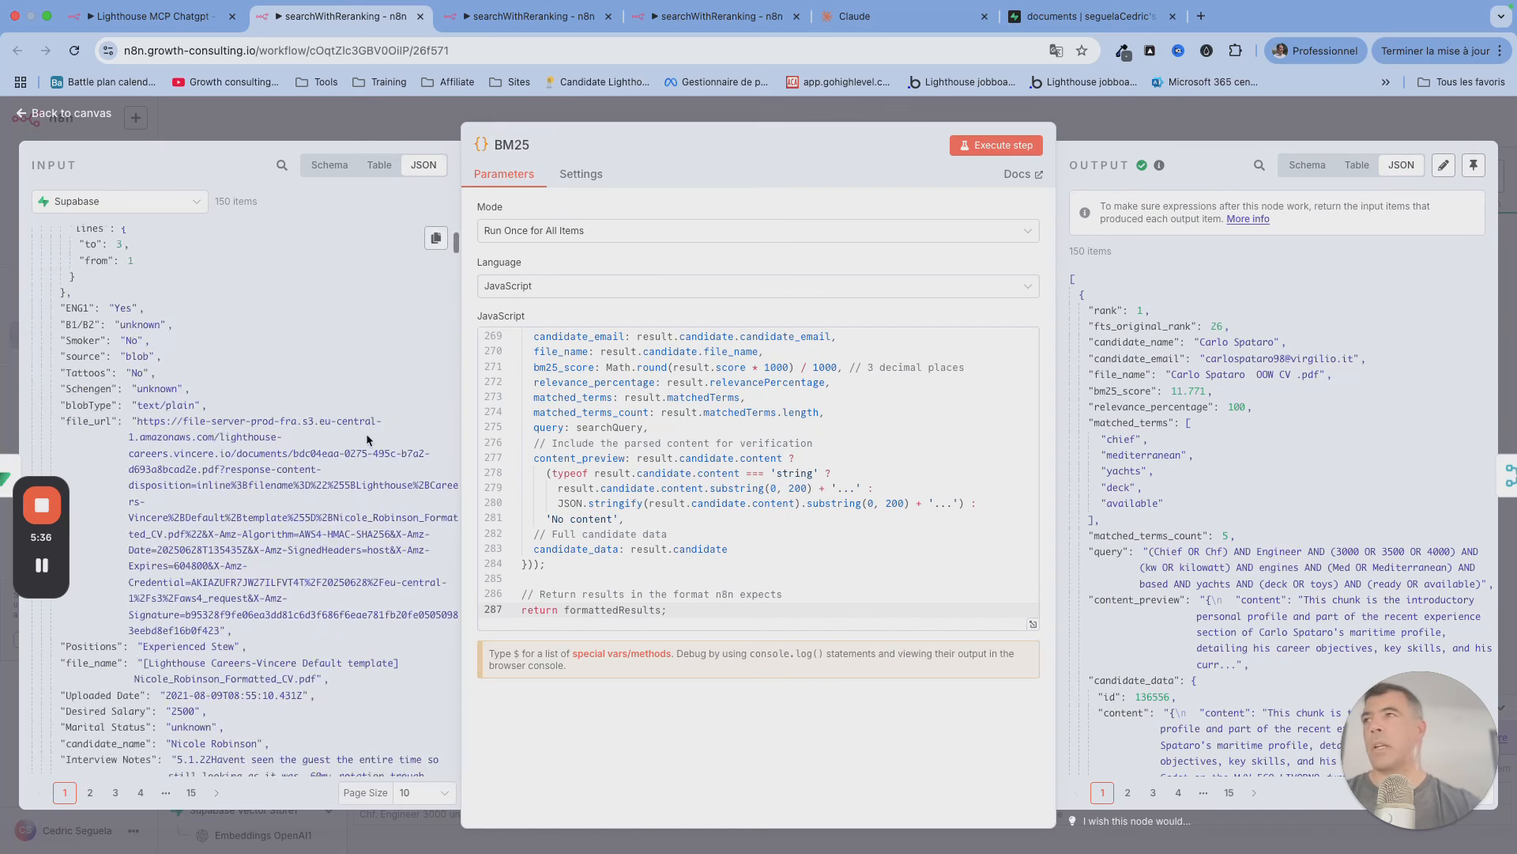
pyautogui.scroll(10, 367, 439)
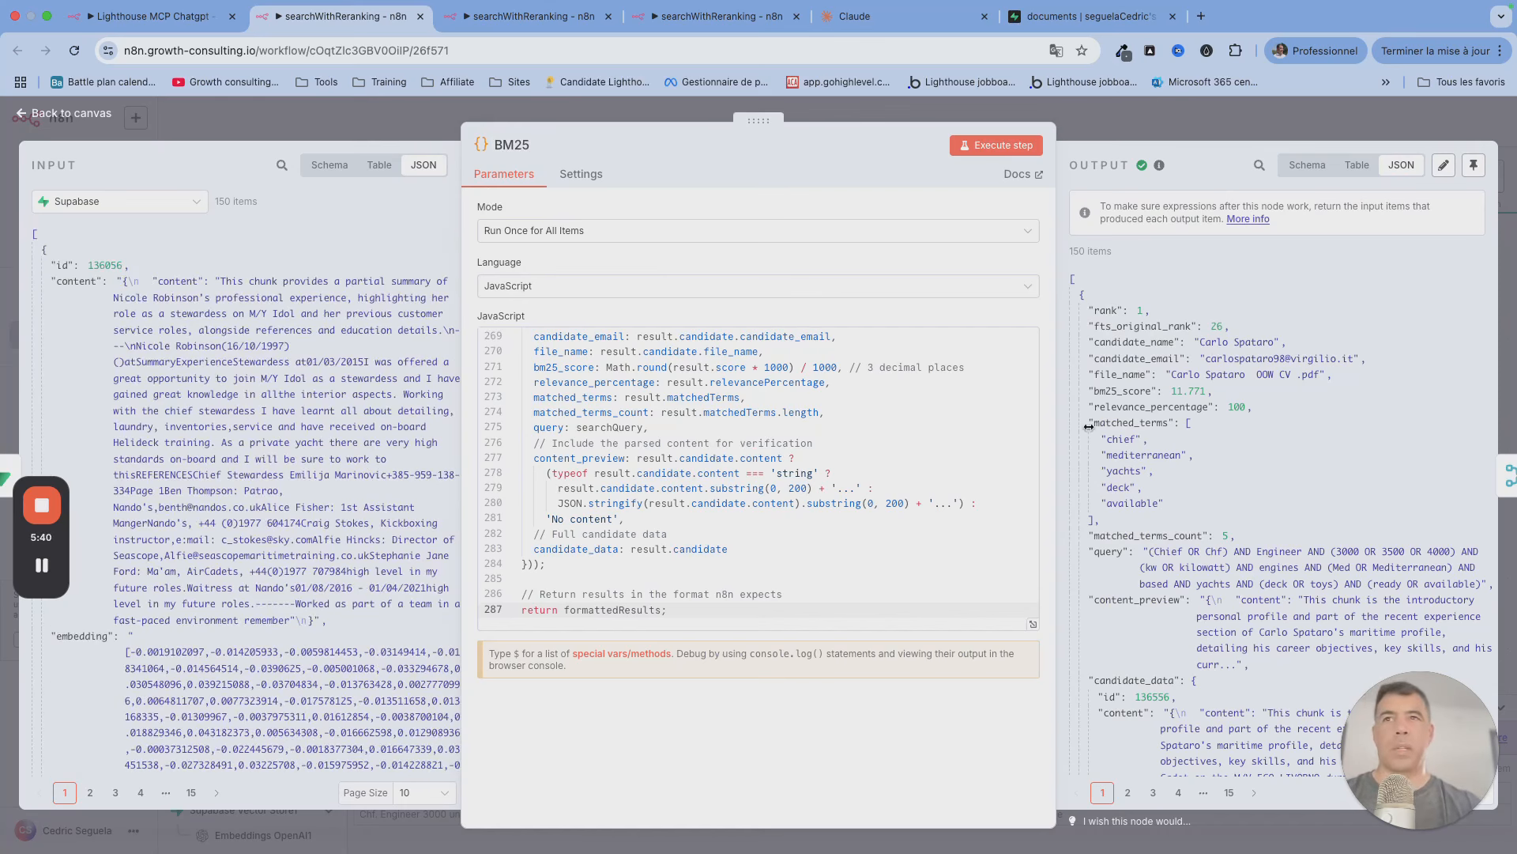
pyautogui.moveTo(1093, 390); pyautogui.dragTo(1208, 407)
pyautogui.click(37, 123)
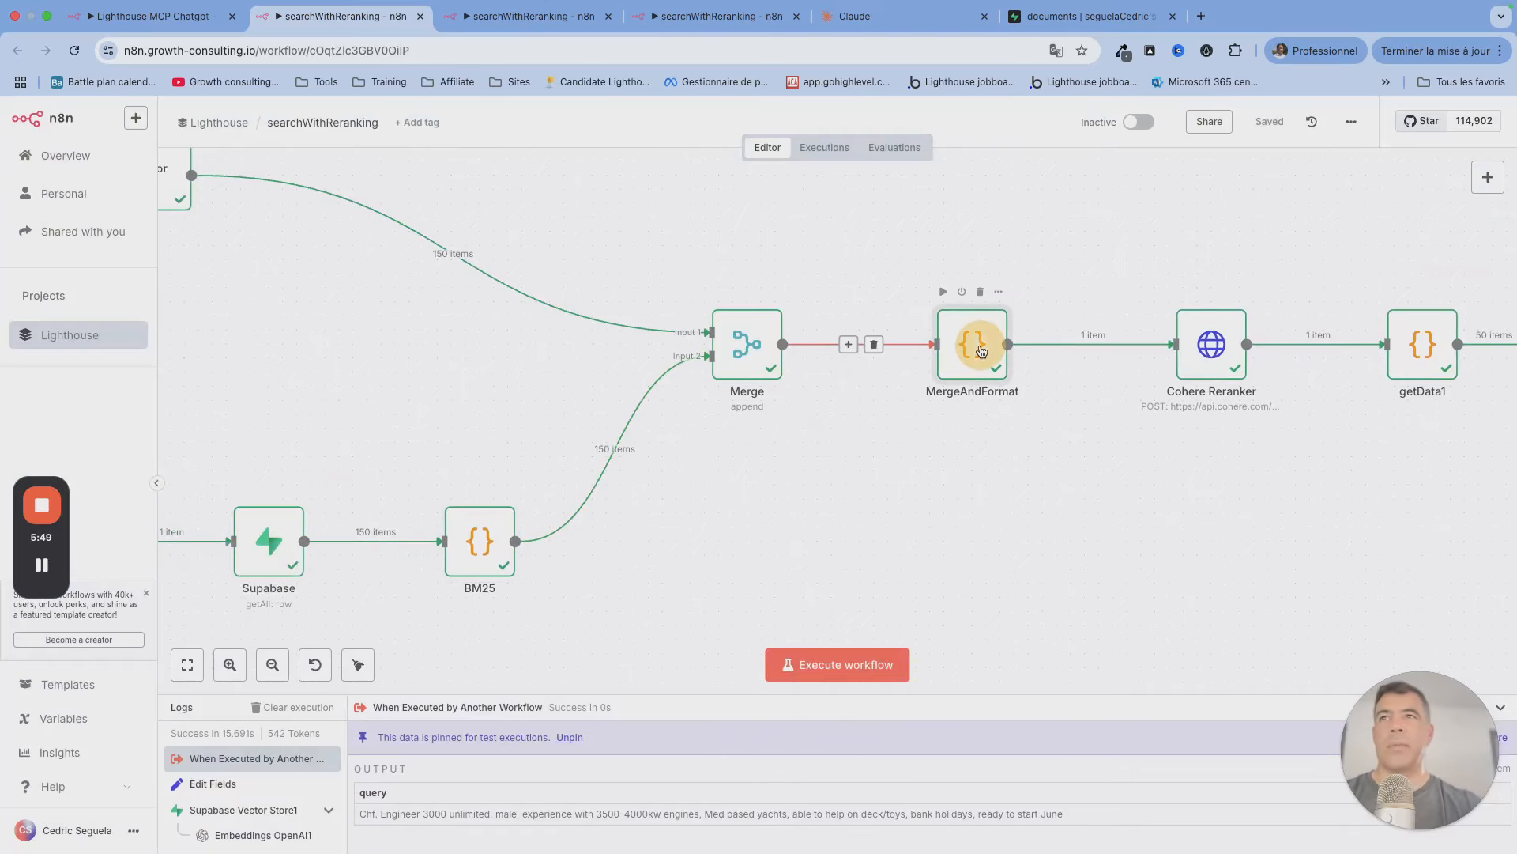
# Step: Examine the MergeAndFormat code node's merged documents and their score metadata, and return to the canvas
pyautogui.doubleClick(986, 341)
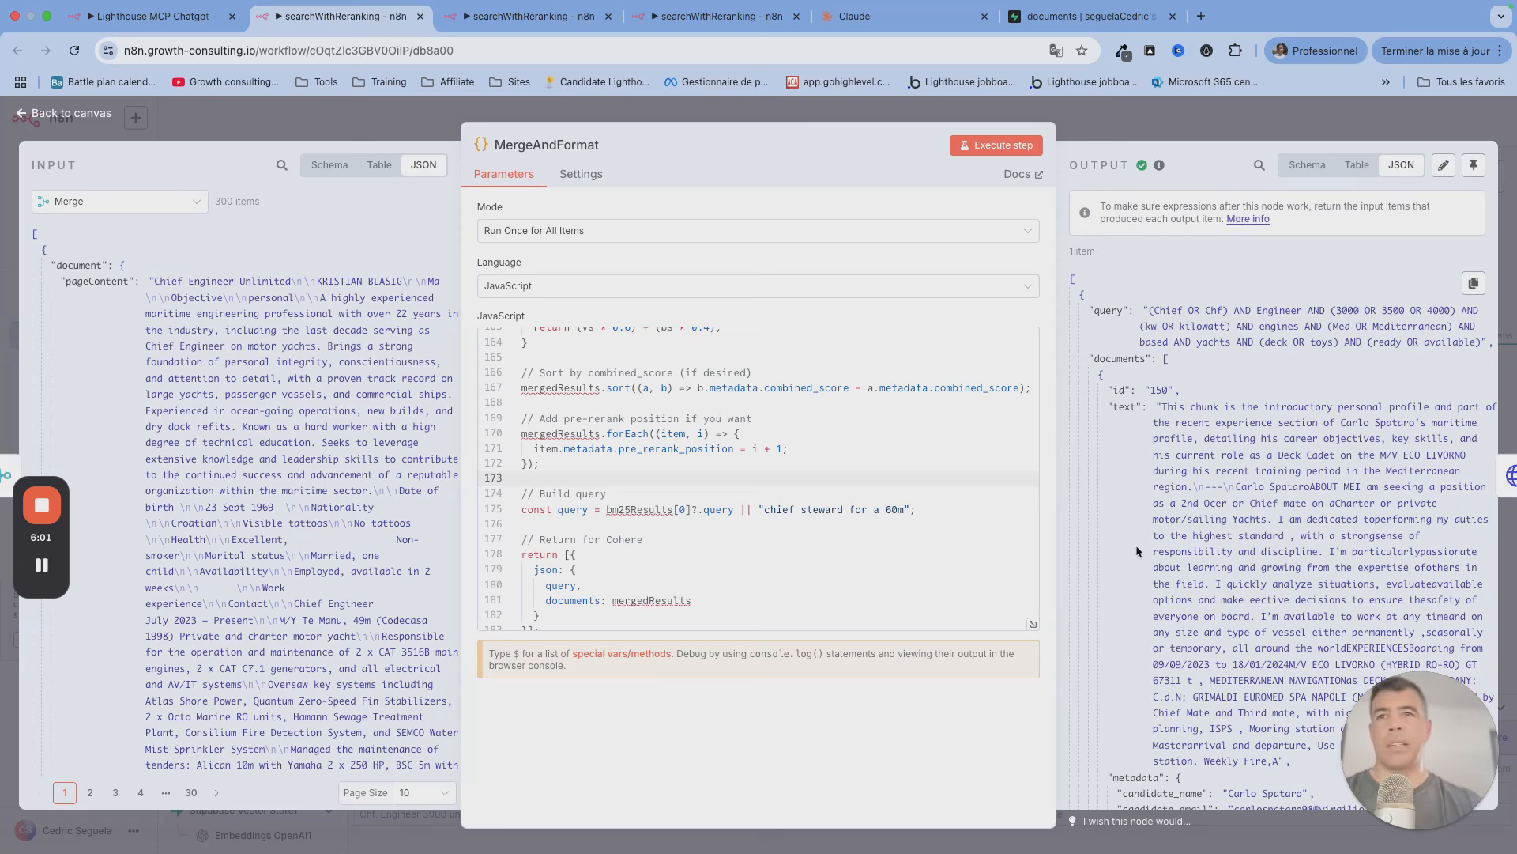
pyautogui.scroll(-10, 1135, 544)
pyautogui.scroll(-10, 1125, 627)
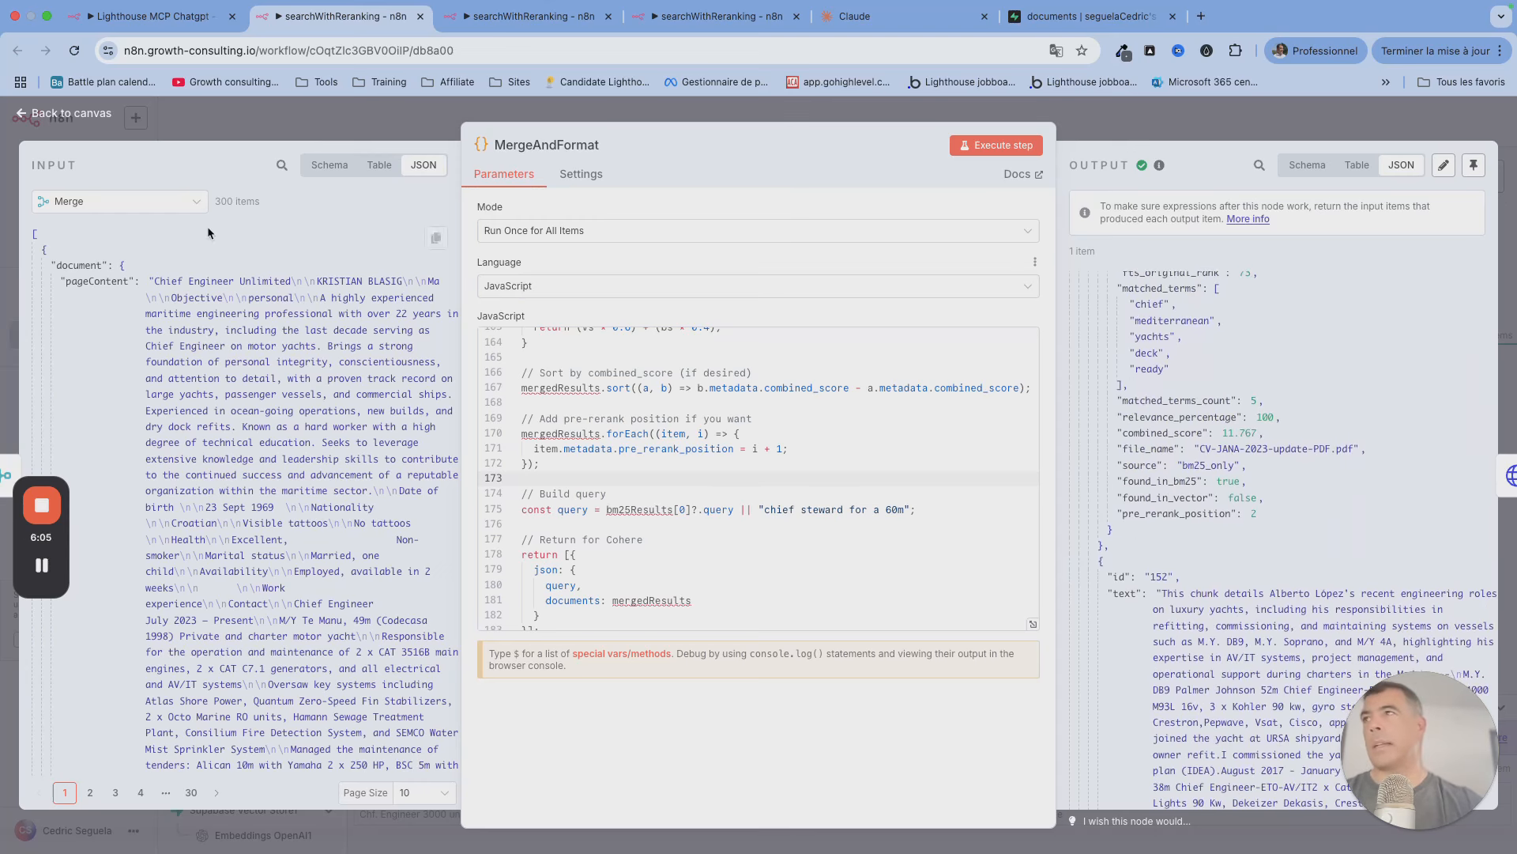
pyautogui.click(94, 113)
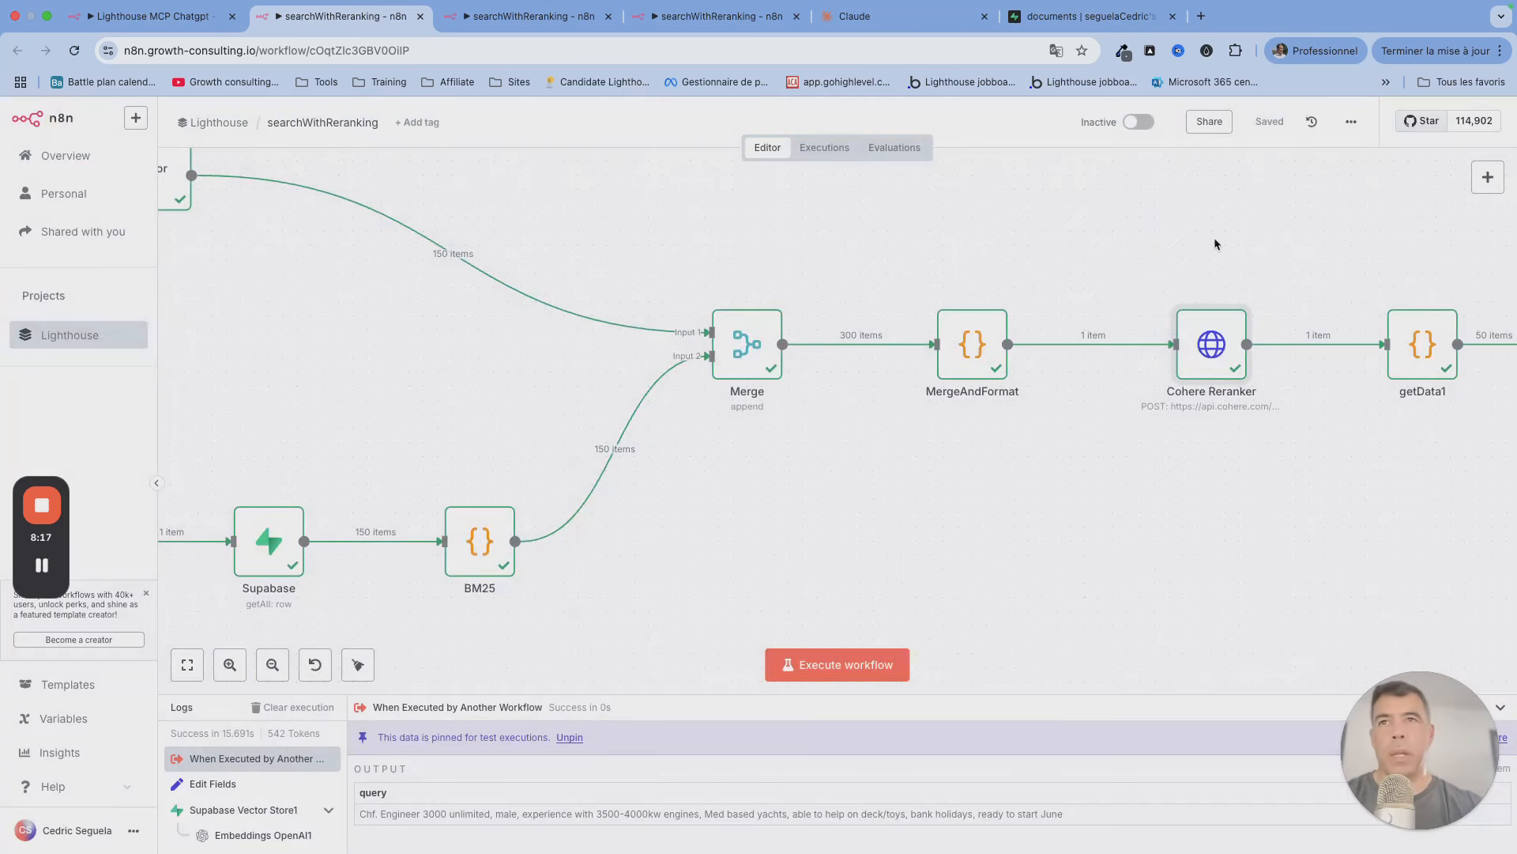
# Step: Inspect the Cohere Reranker node's request settings, view the API key form for a new CohereApi credential, and close it without saving
pyautogui.doubleClick(1204, 347)
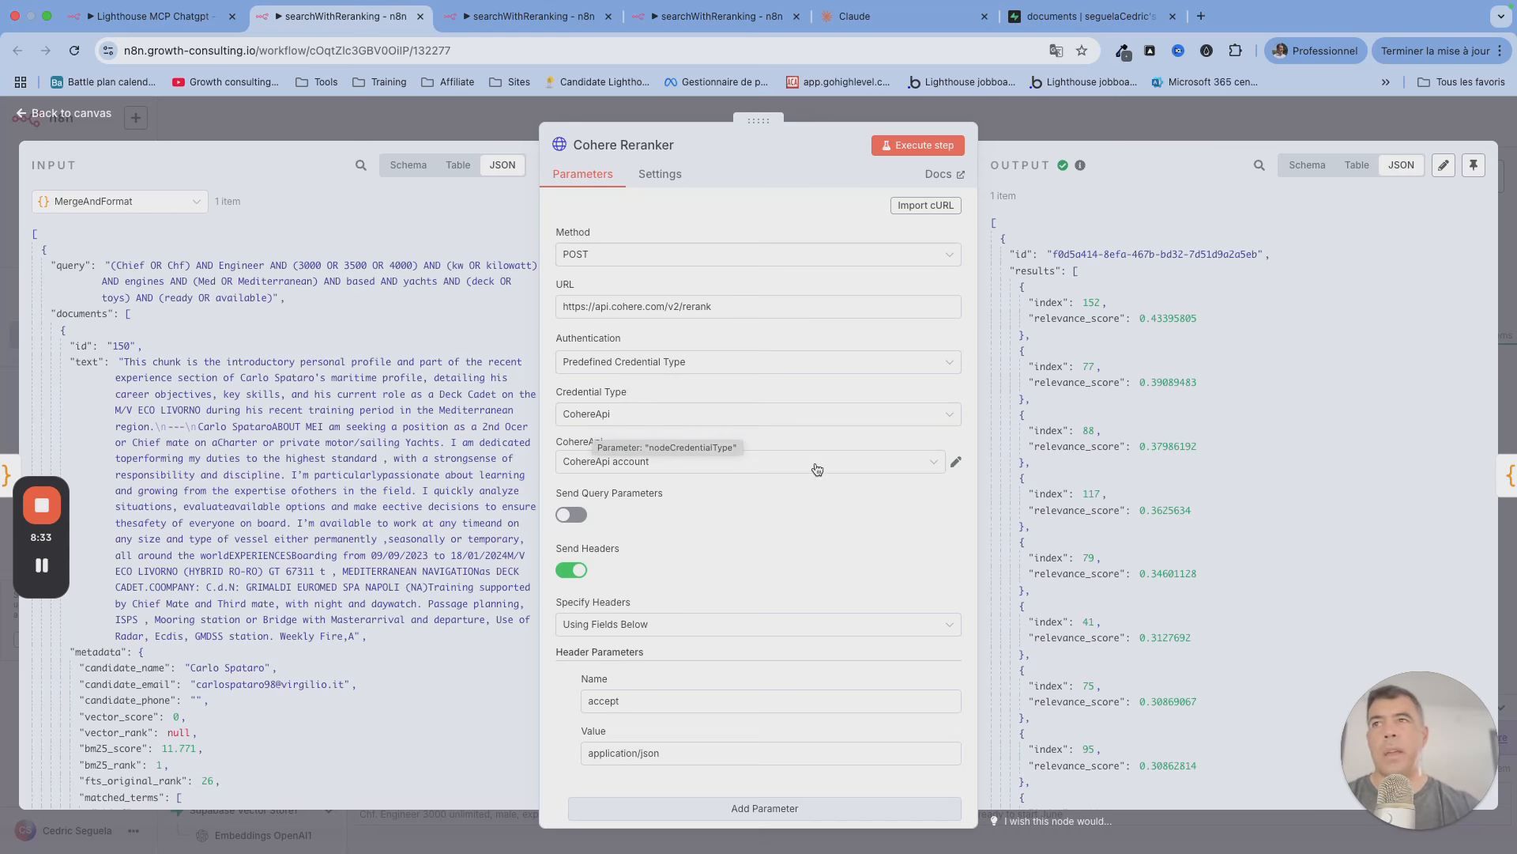
pyautogui.click(916, 461)
pyautogui.click(637, 543)
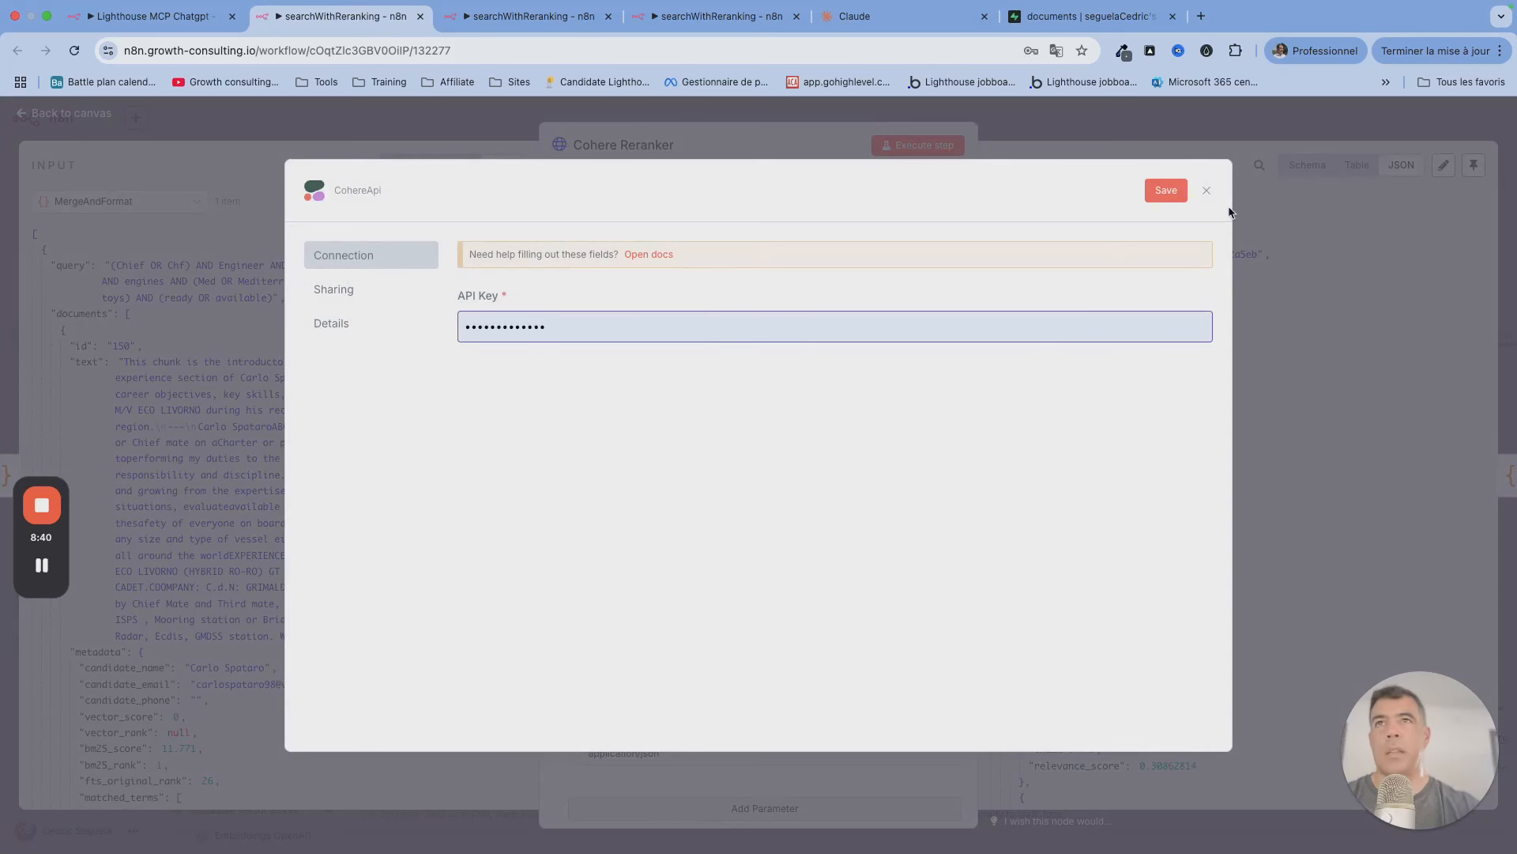
pyautogui.click(1207, 190)
pyautogui.click(793, 523)
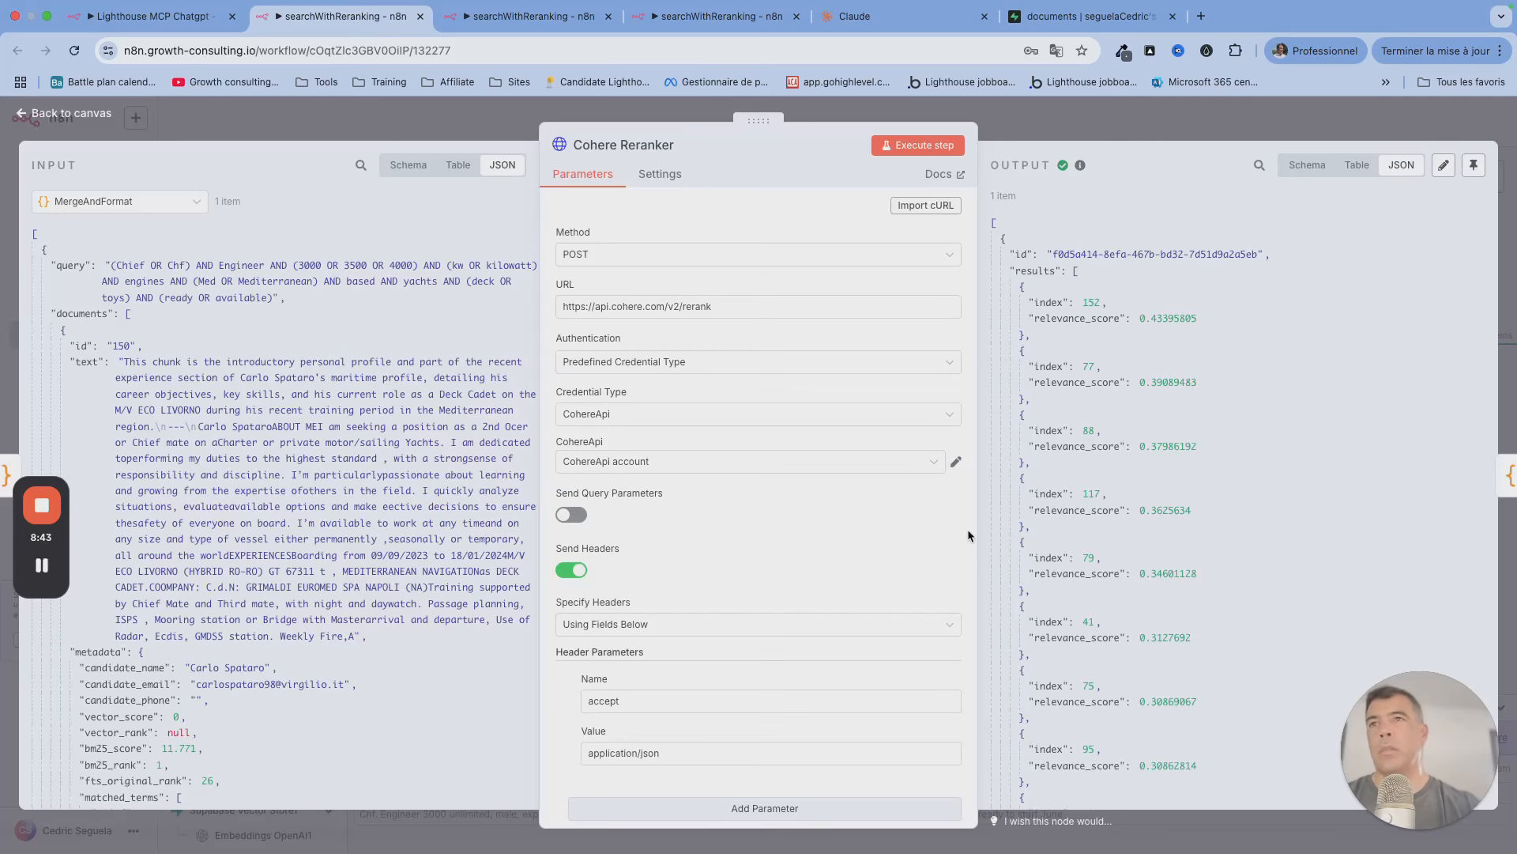
# Step: Add a blank header parameter to the Cohere Reranker request and delete it again
pyautogui.scroll(-3, 967, 529)
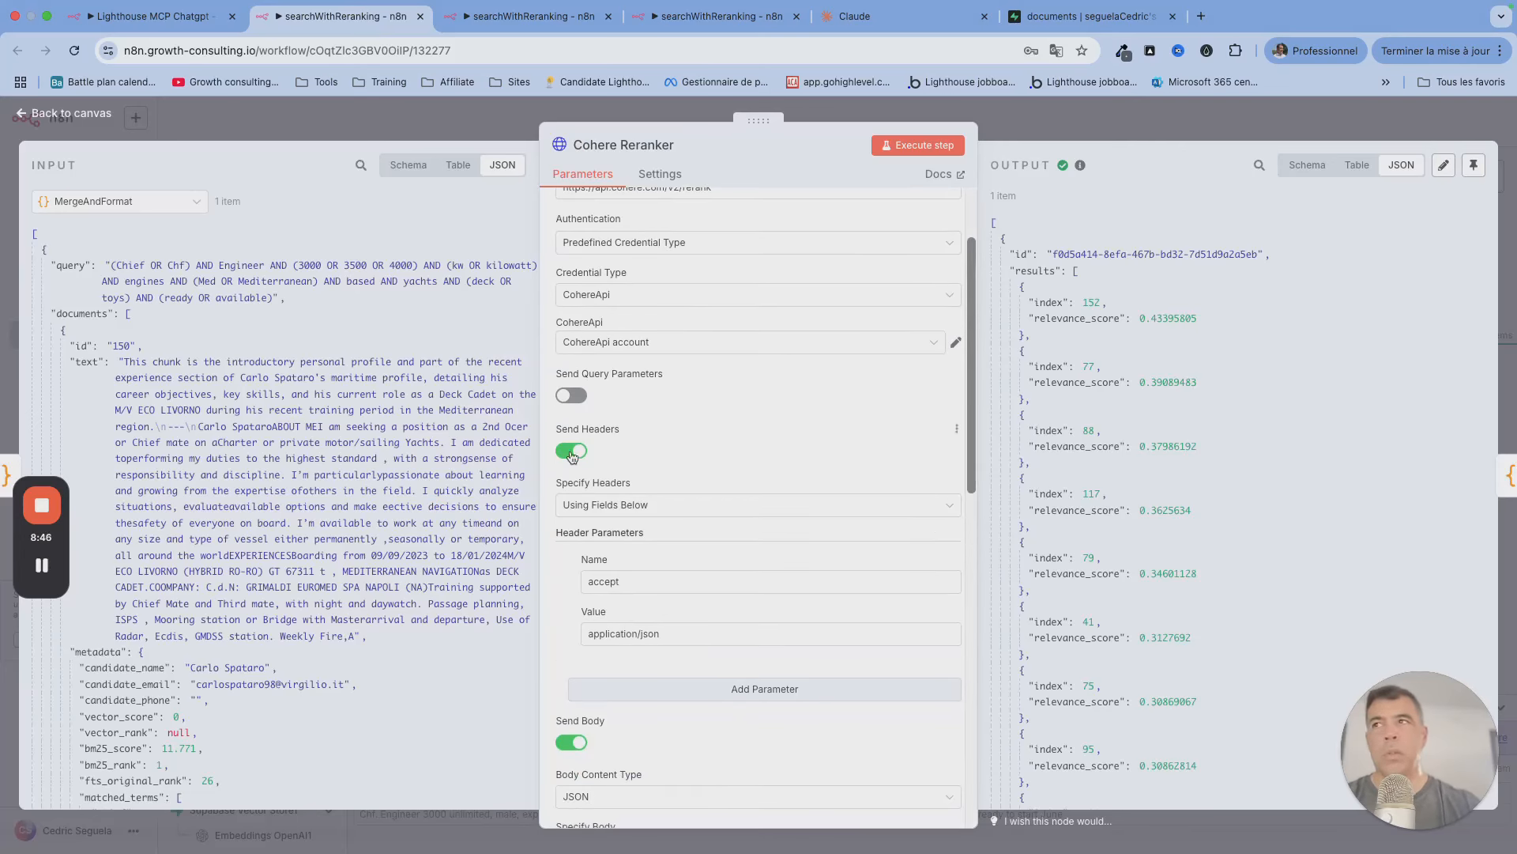
pyautogui.scroll(-5, 869, 514)
pyautogui.click(752, 496)
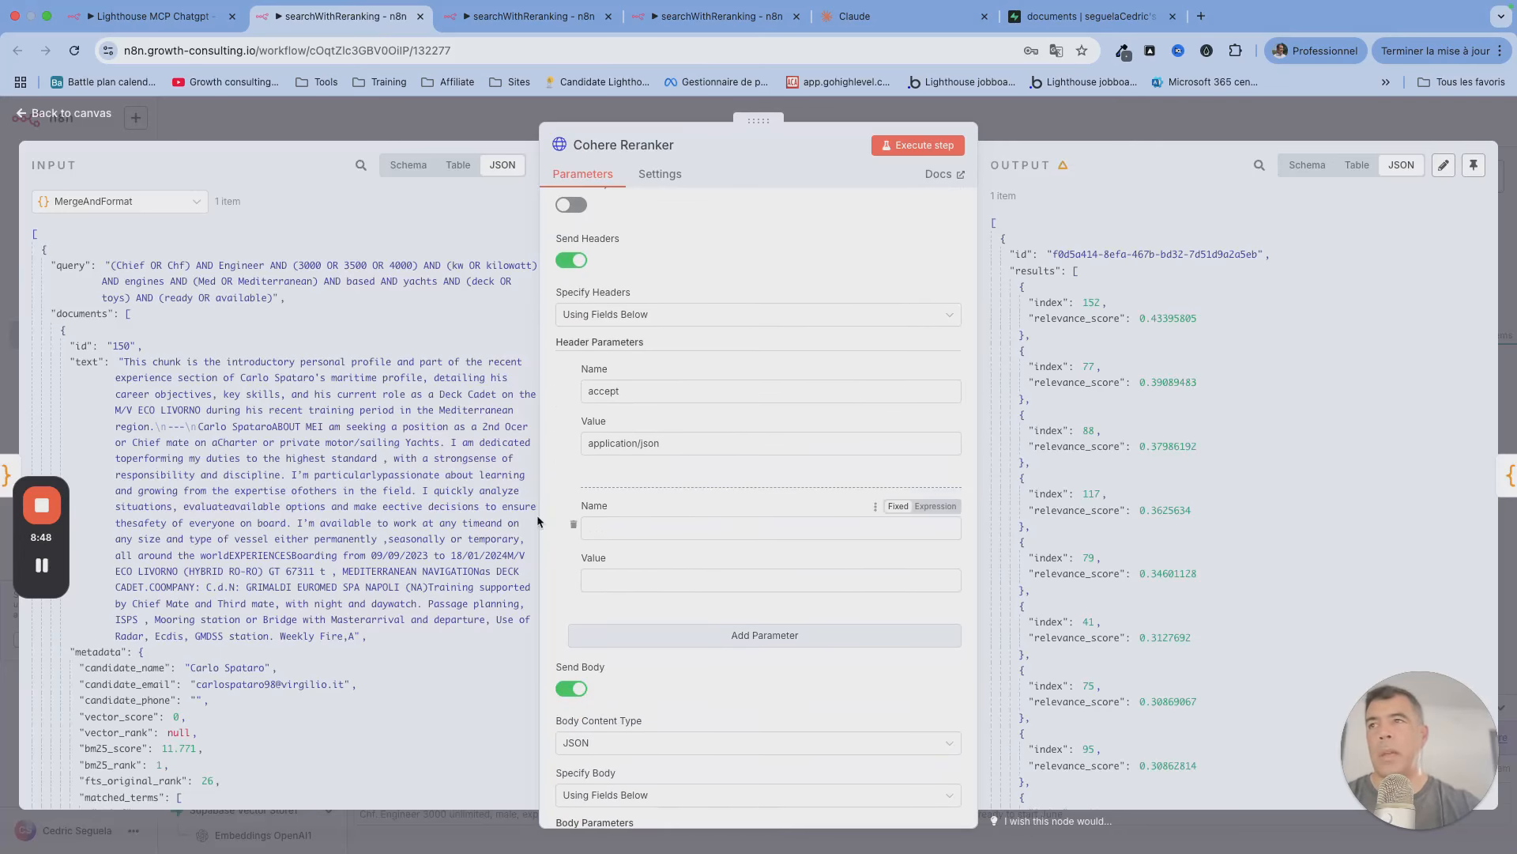
pyautogui.click(574, 525)
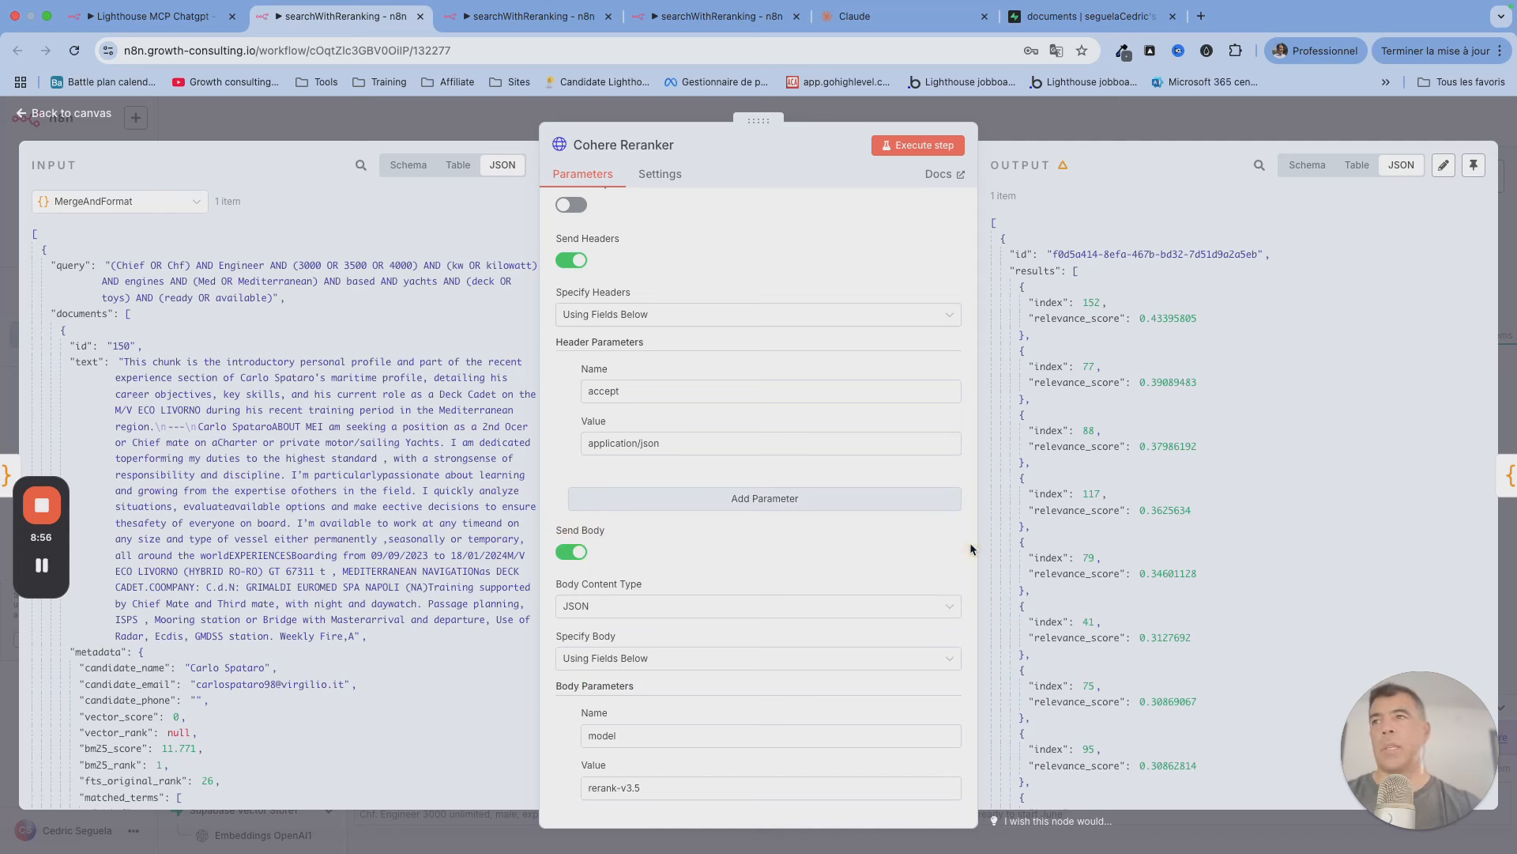
# Step: Examine the Cohere Reranker's header and body parameters, including model, query, top_n and documents, and return to the canvas
pyautogui.scroll(5, 970, 542)
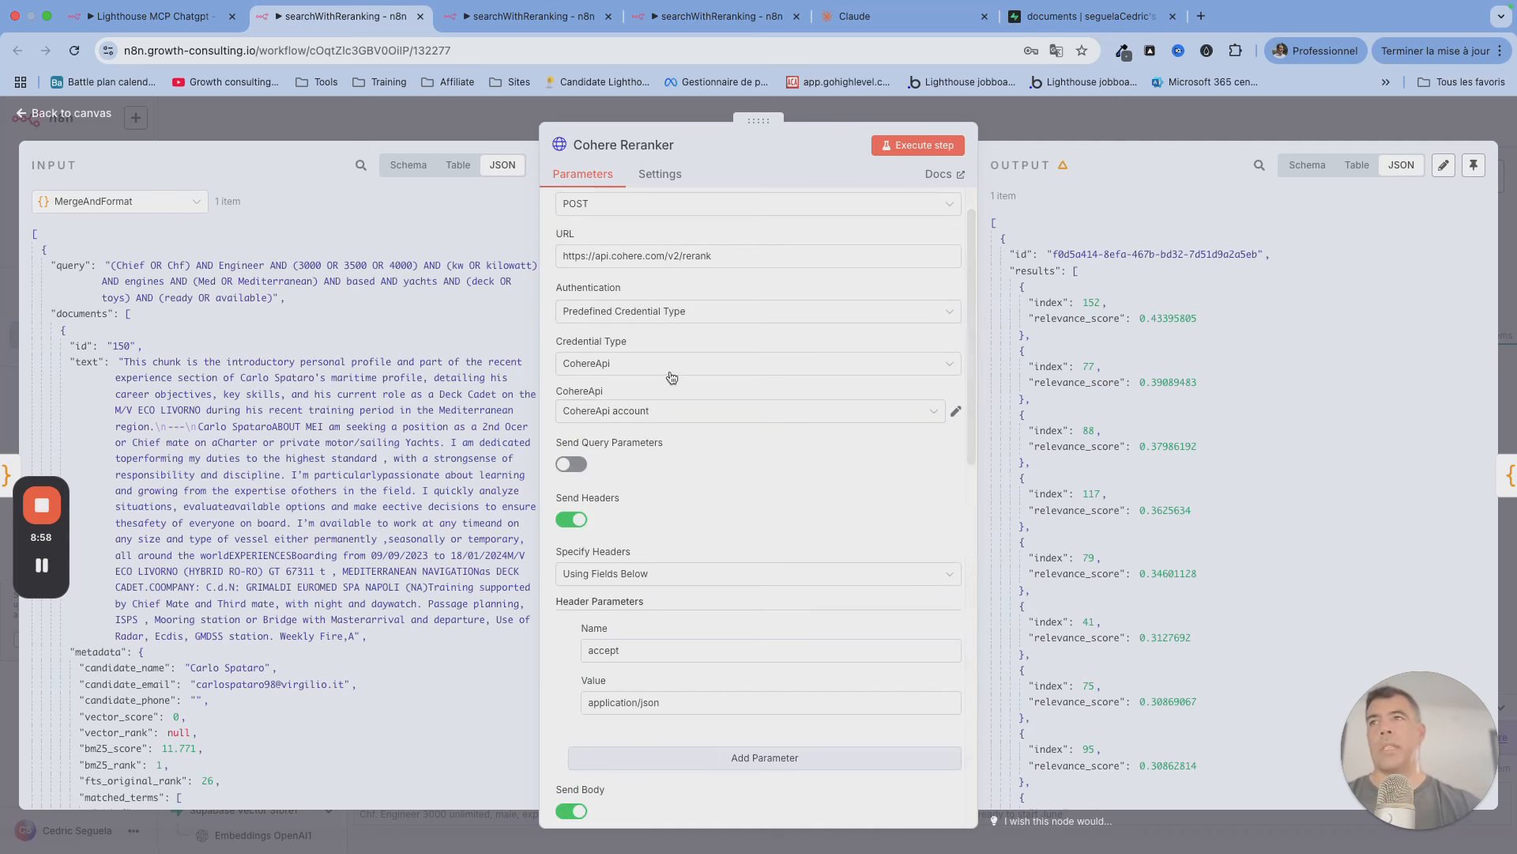
pyautogui.scroll(-4, 963, 525)
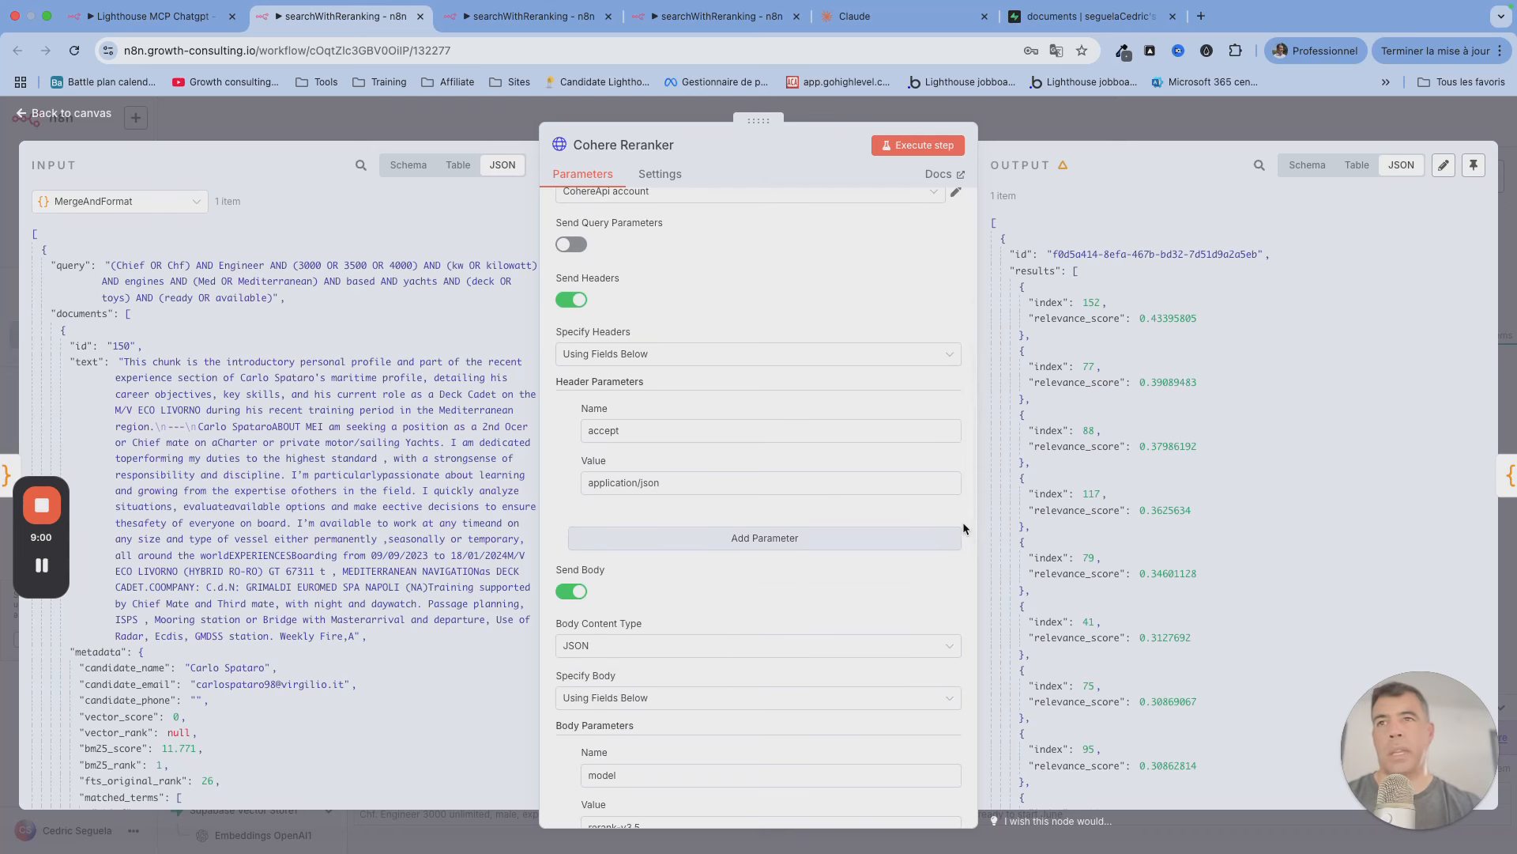
pyautogui.scroll(-3, 963, 522)
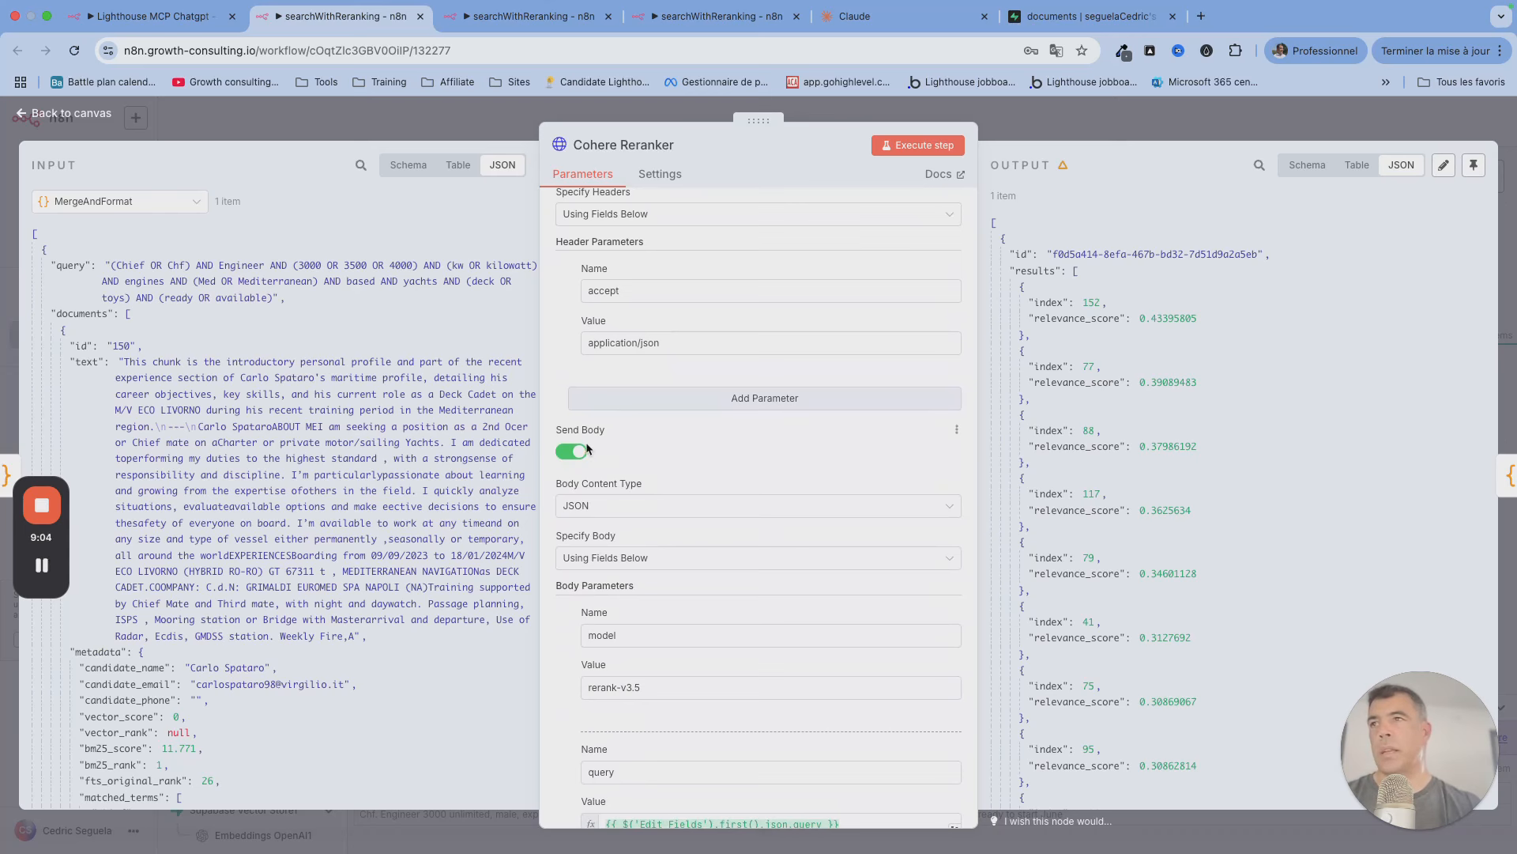
pyautogui.scroll(-6, 620, 506)
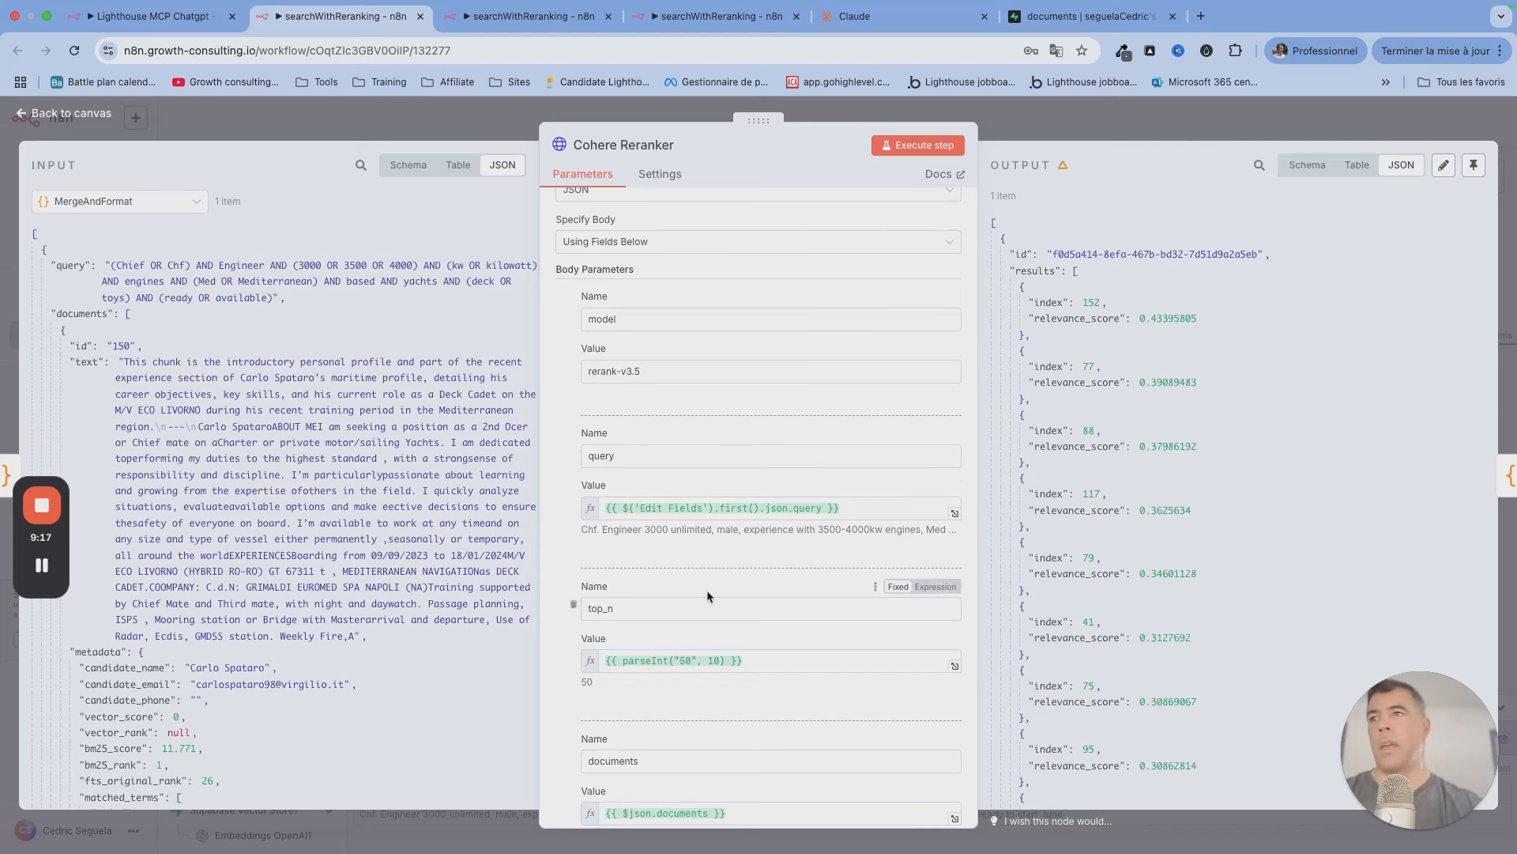
pyautogui.scroll(-1, 707, 591)
pyautogui.scroll(-2, 707, 589)
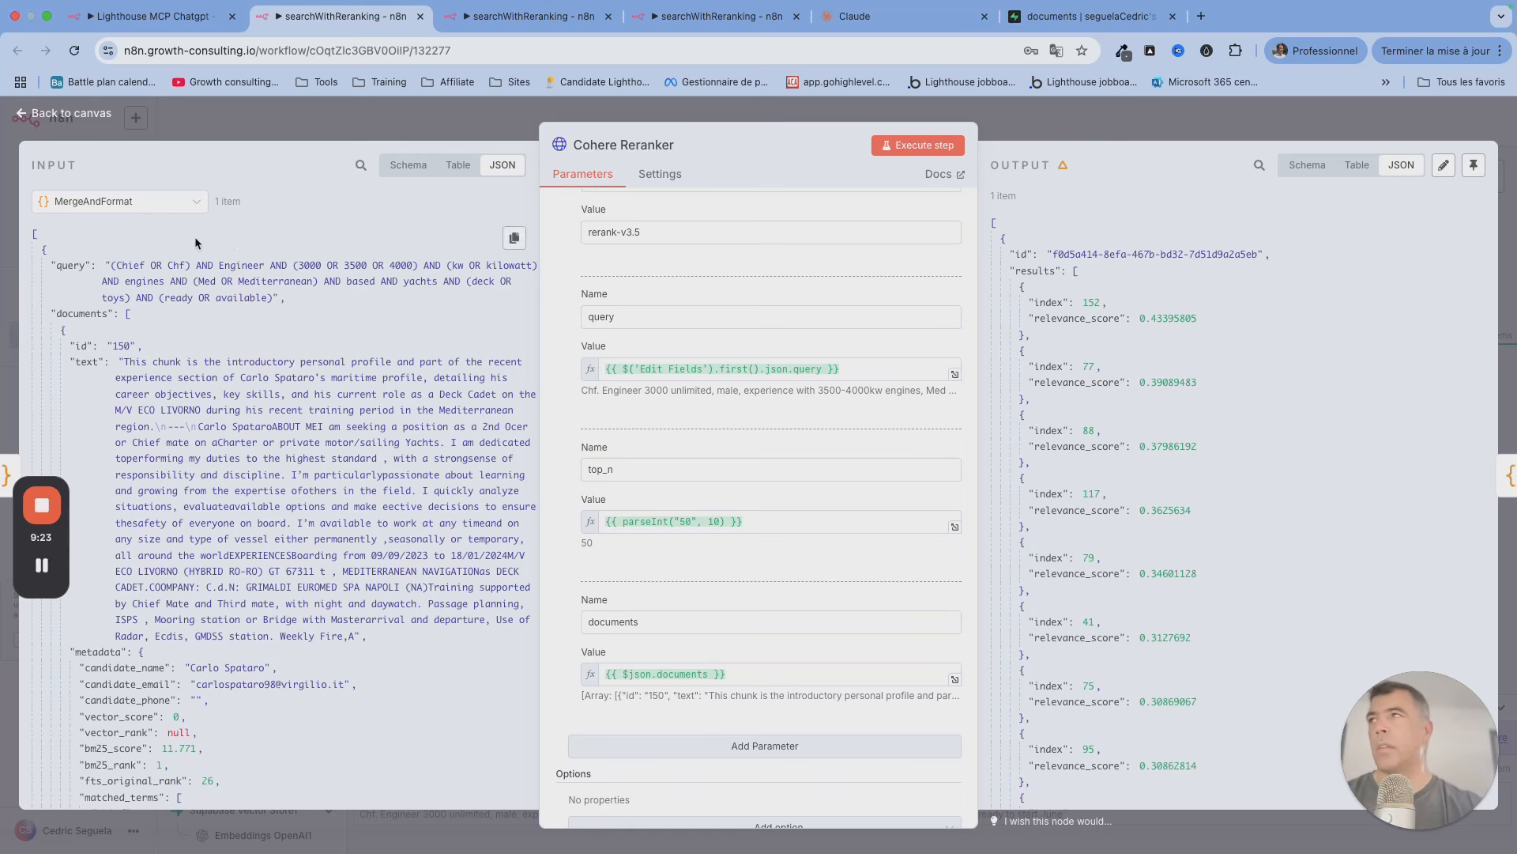
pyautogui.press('Escape')
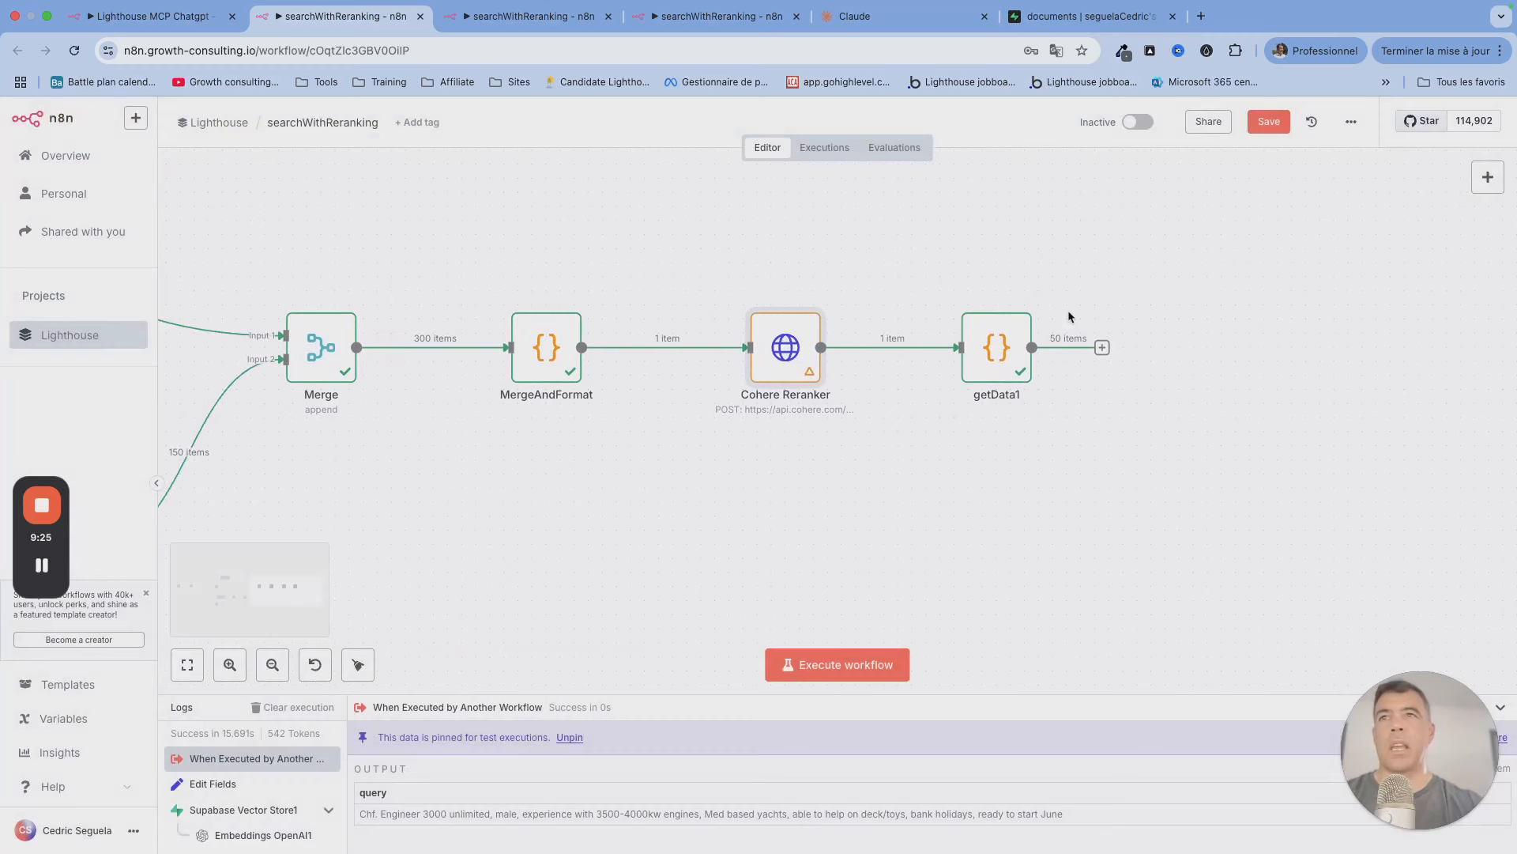
# Step: Inspect the index and relevance score of the first reranked result in getData1's input, briefly opening MergeAndFormat in between
pyautogui.doubleClick(1011, 348)
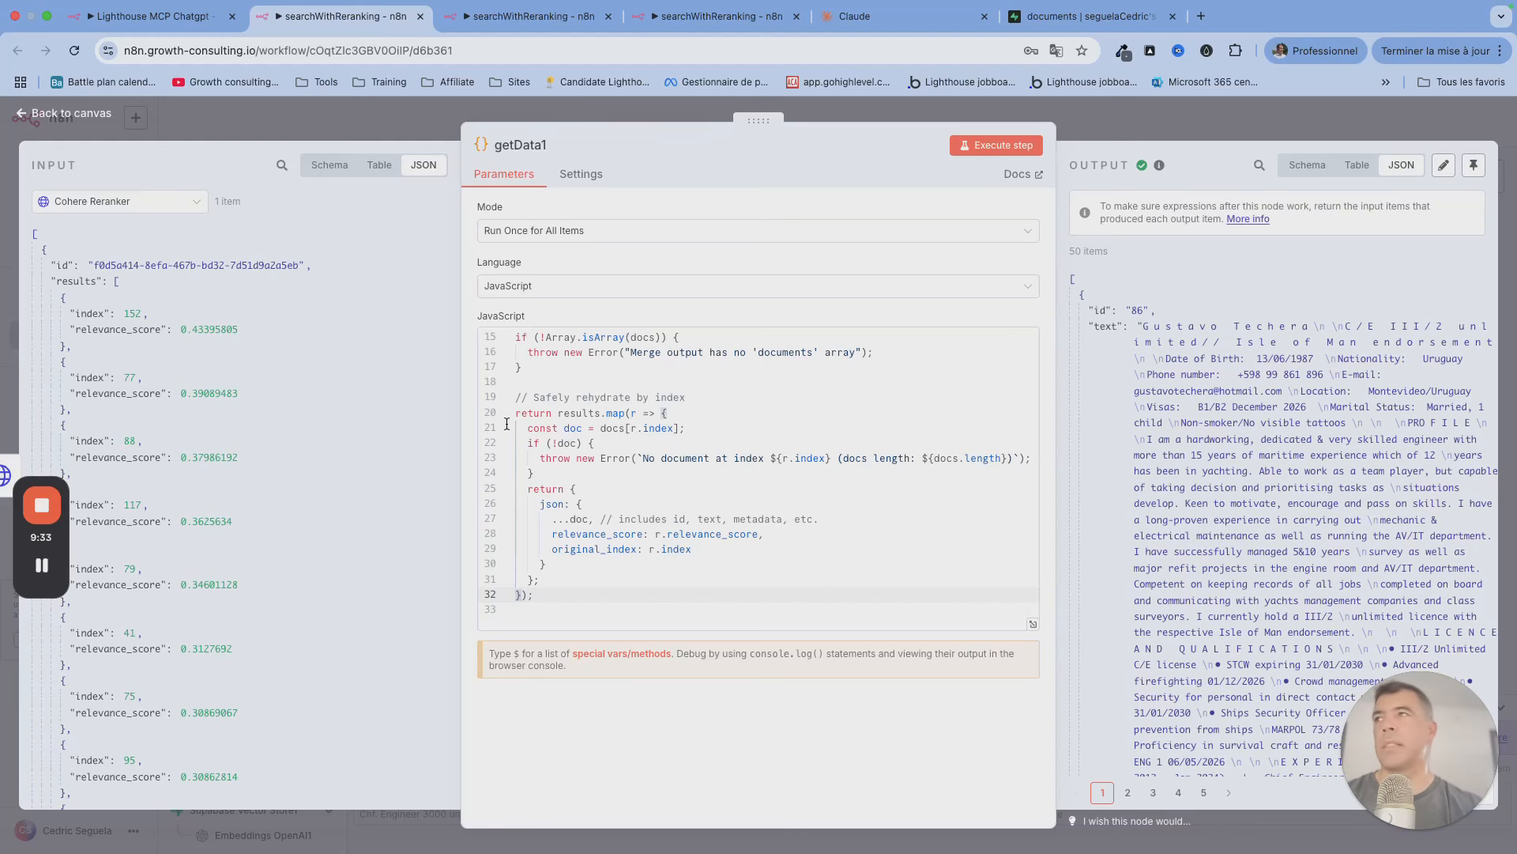
pyautogui.doubleClick(138, 311)
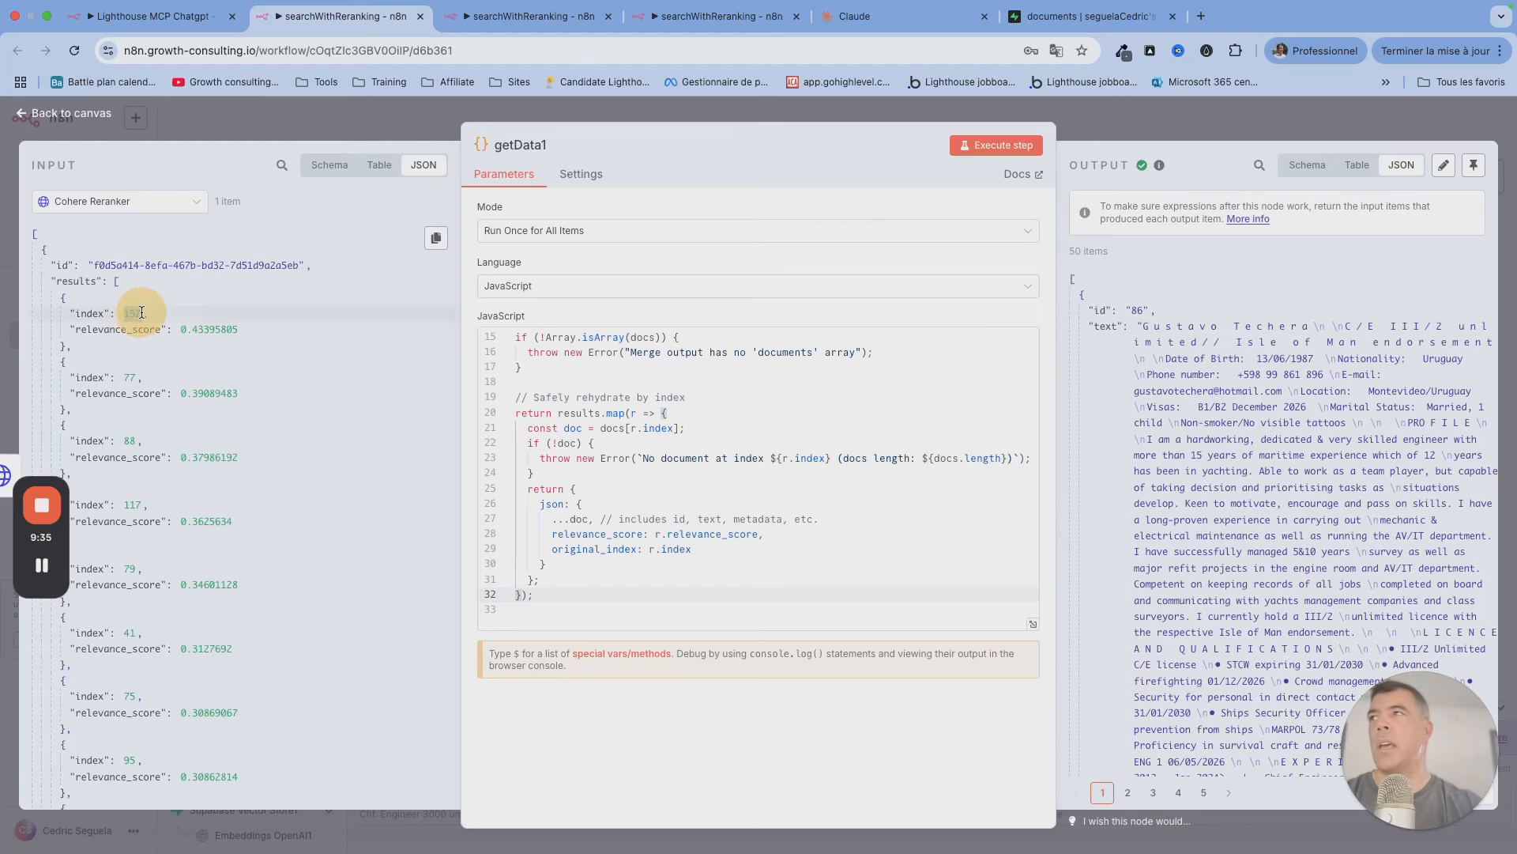
pyautogui.click(59, 113)
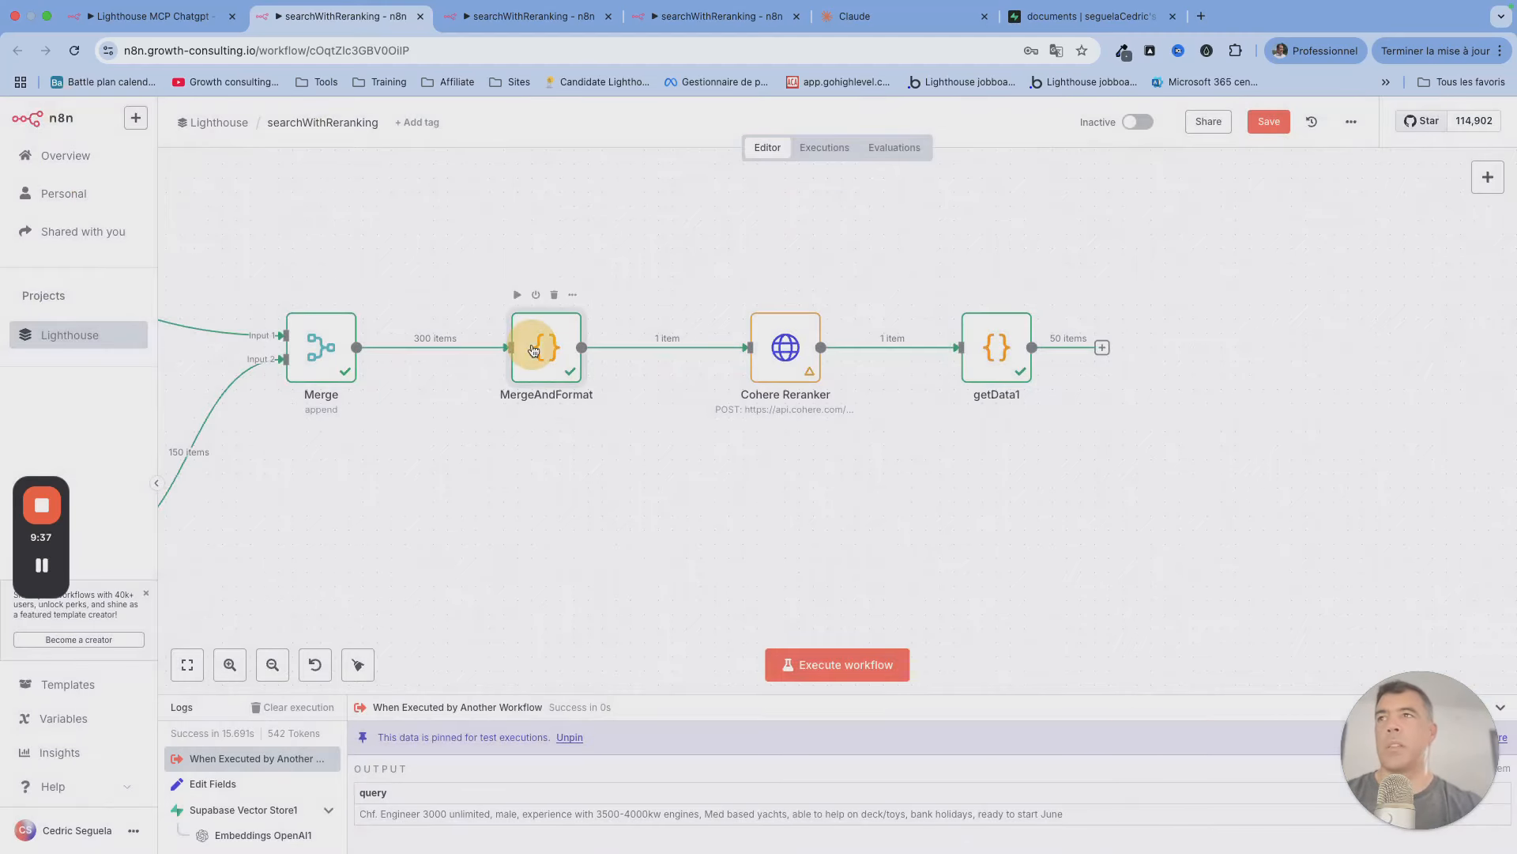
pyautogui.doubleClick(534, 349)
pyautogui.click(57, 116)
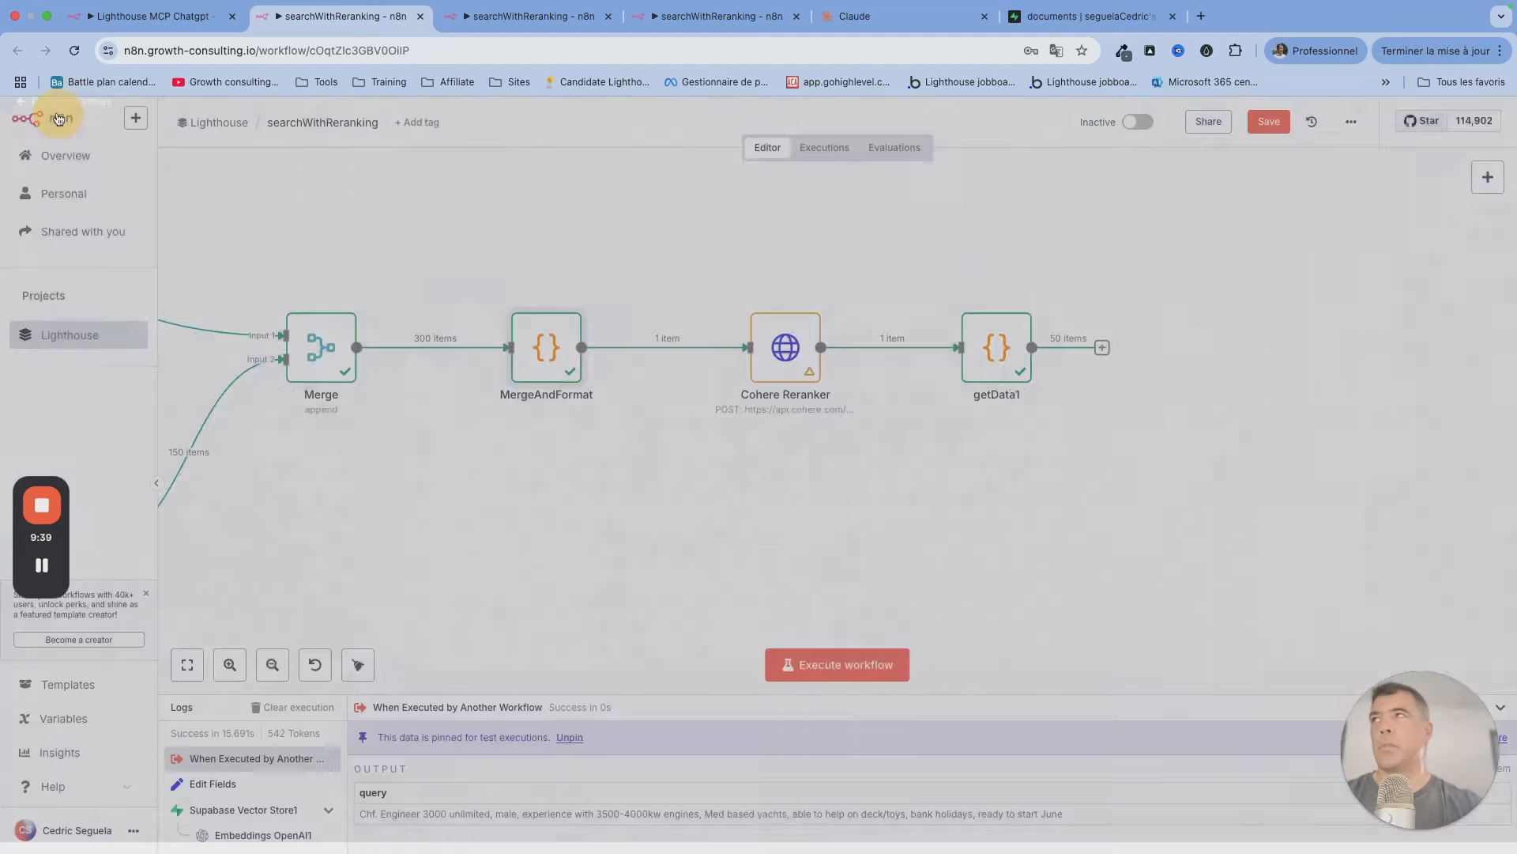
pyautogui.doubleClick(995, 347)
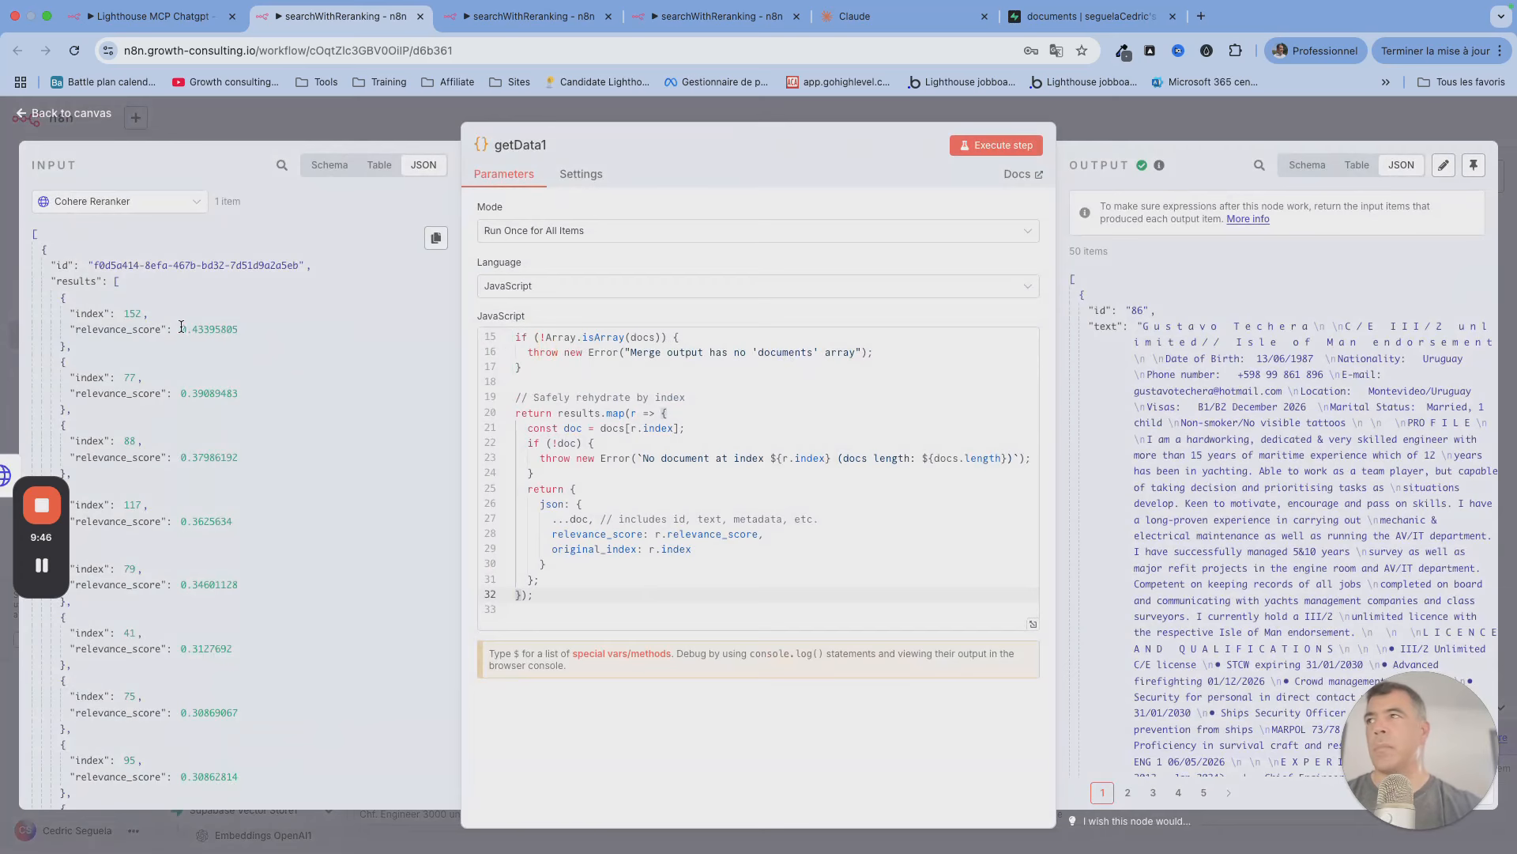
pyautogui.doubleClick(207, 329)
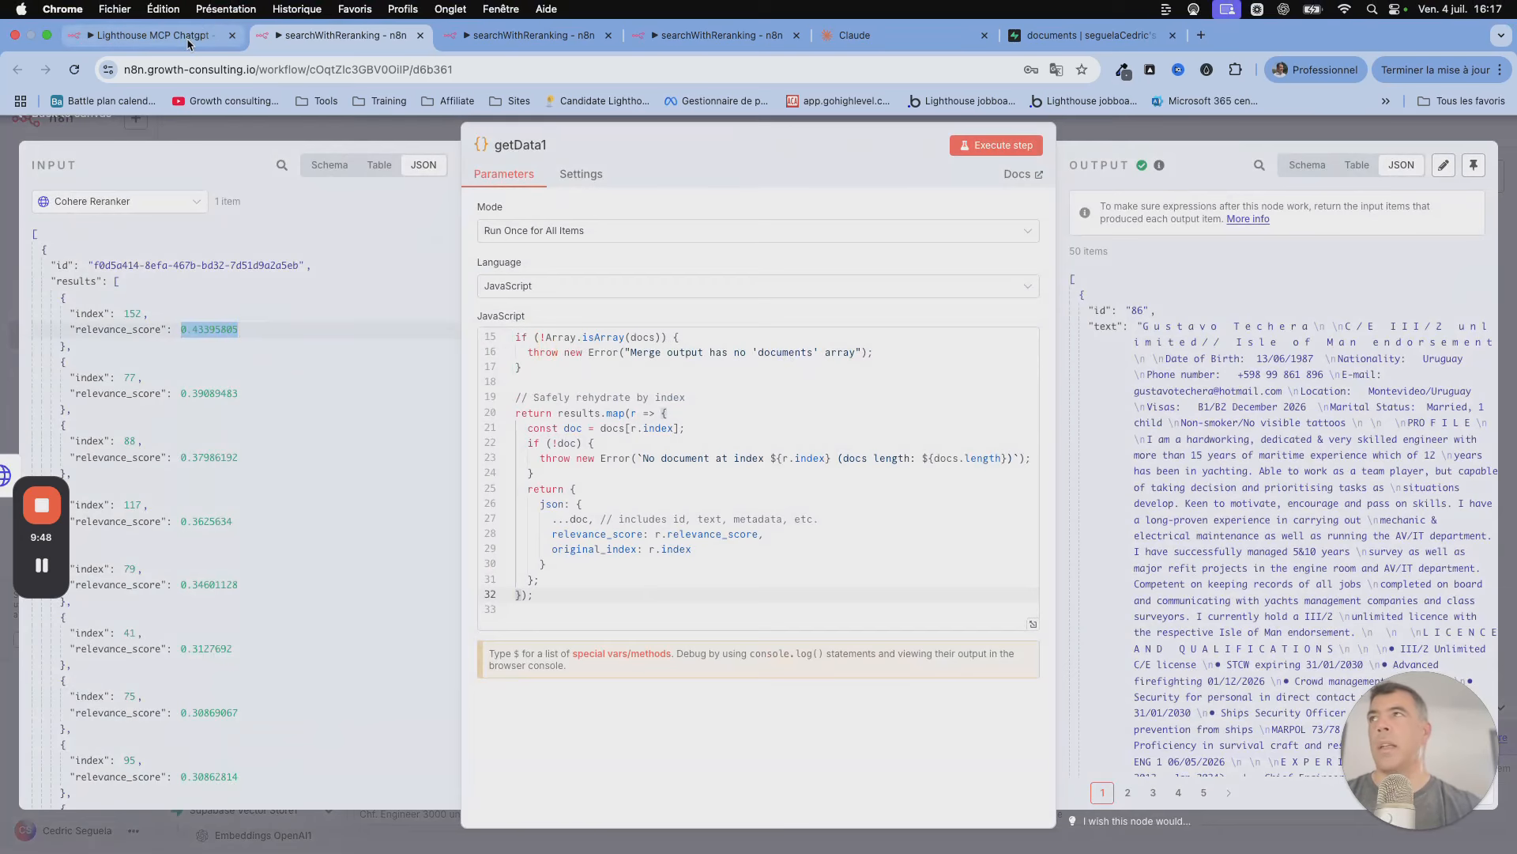
# Step: Switch to the Lighthouse MCP Chatgpt workflow and look over the tools around its MCP Server Trigger
pyautogui.click(187, 43)
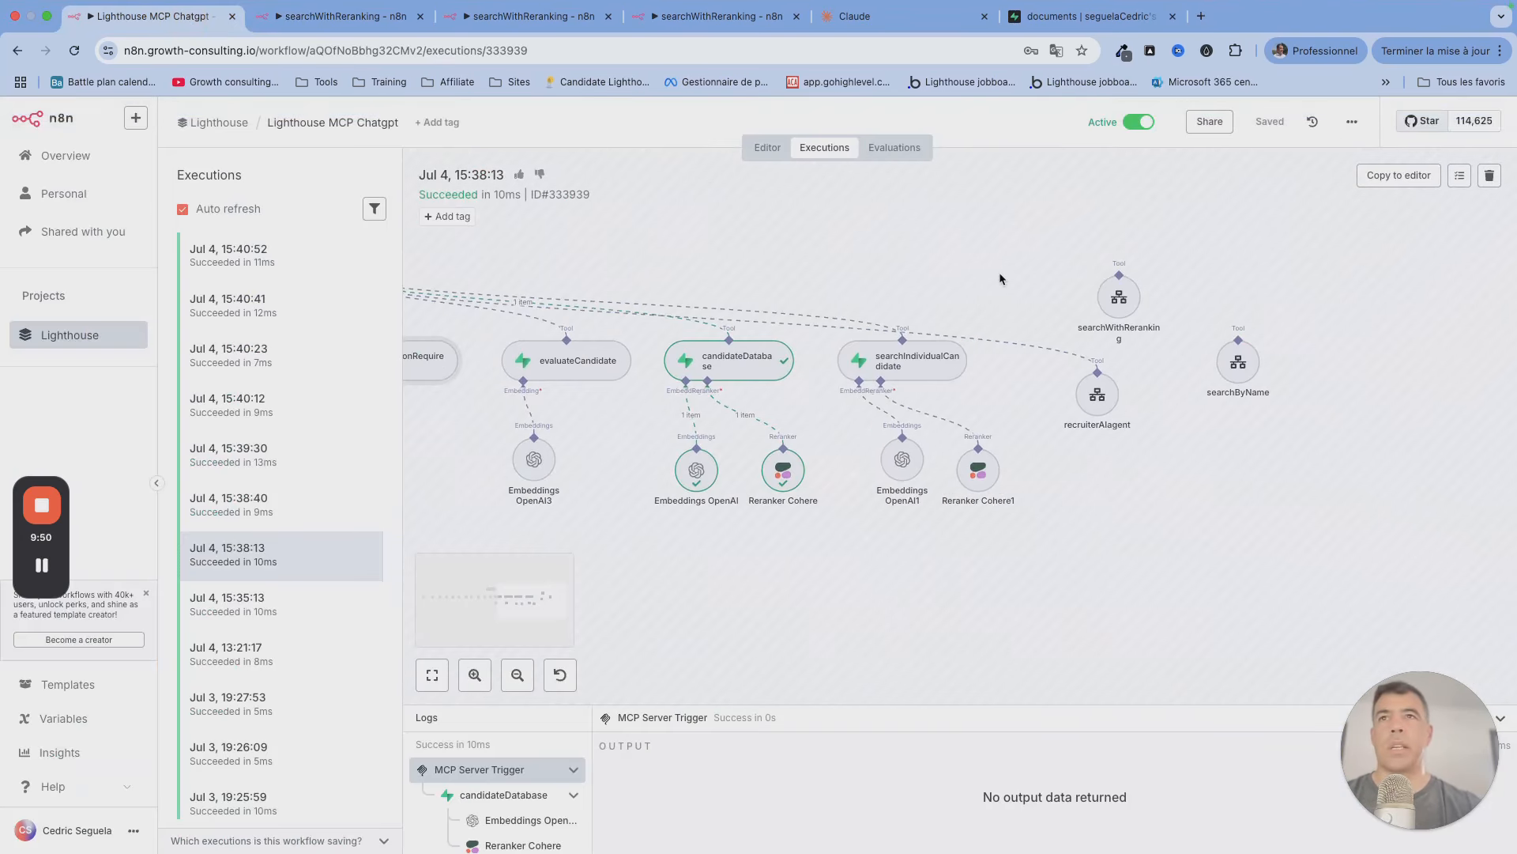
pyautogui.hscroll(-8, 801, 311)
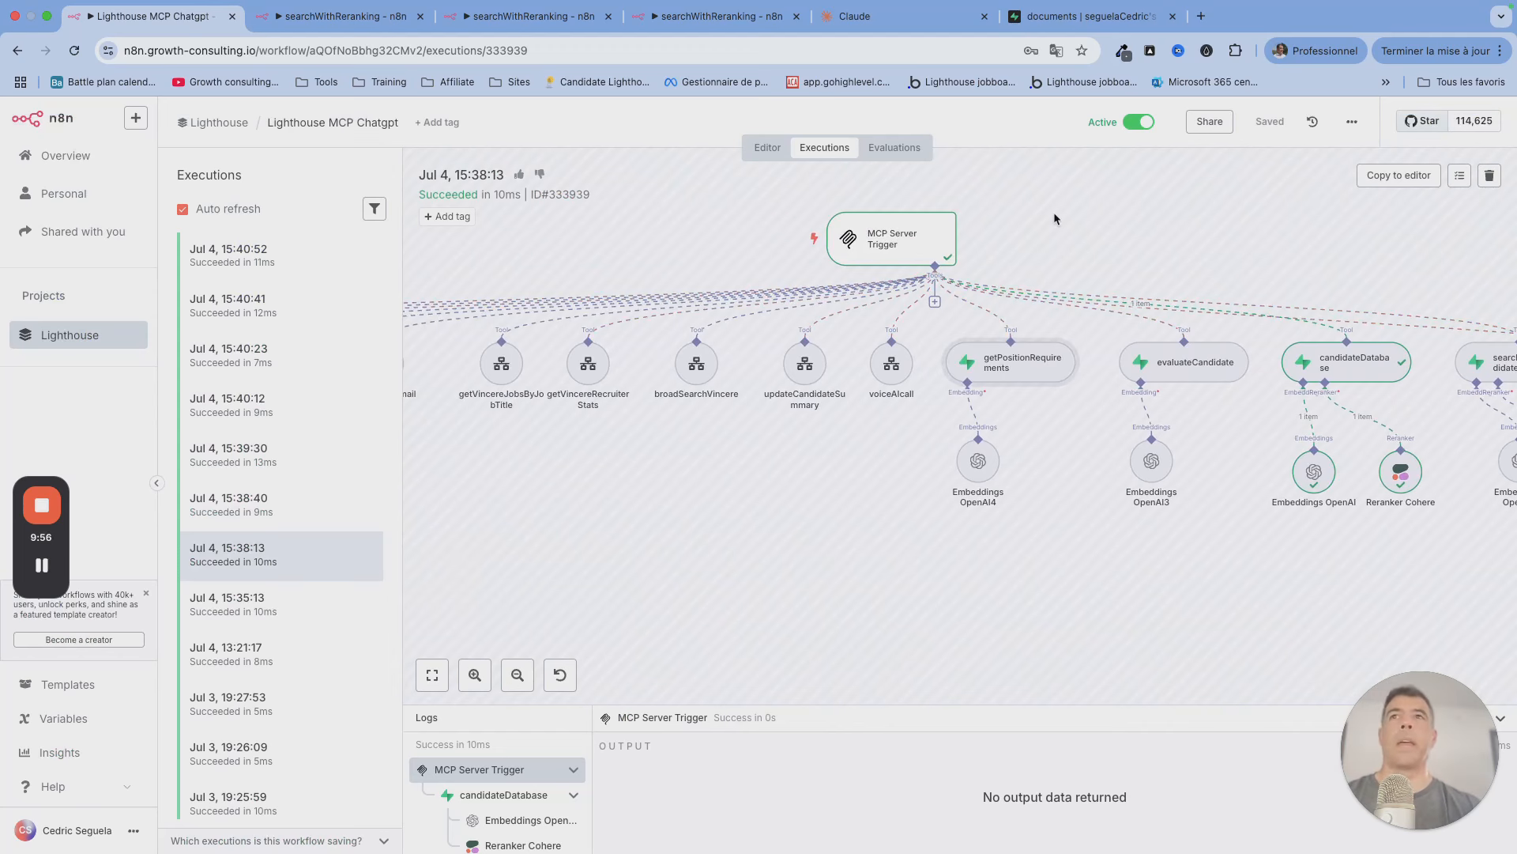
pyautogui.hscroll(6, 1054, 212)
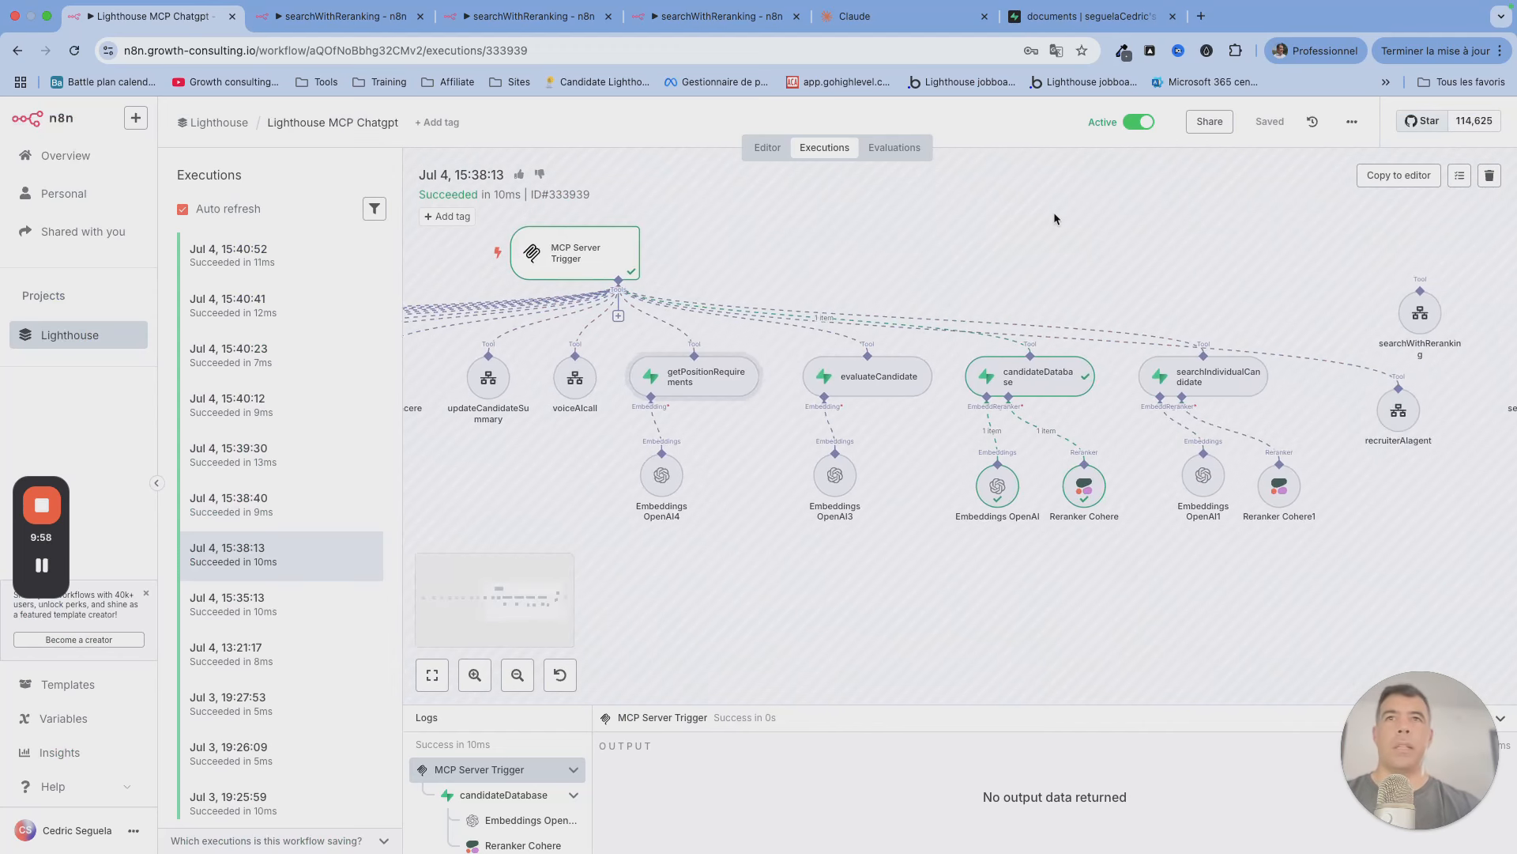
# Step: Return to the searchWithReranking workflow and read through the candidate metadata and relevance scores in getData1's output
pyautogui.click(340, 16)
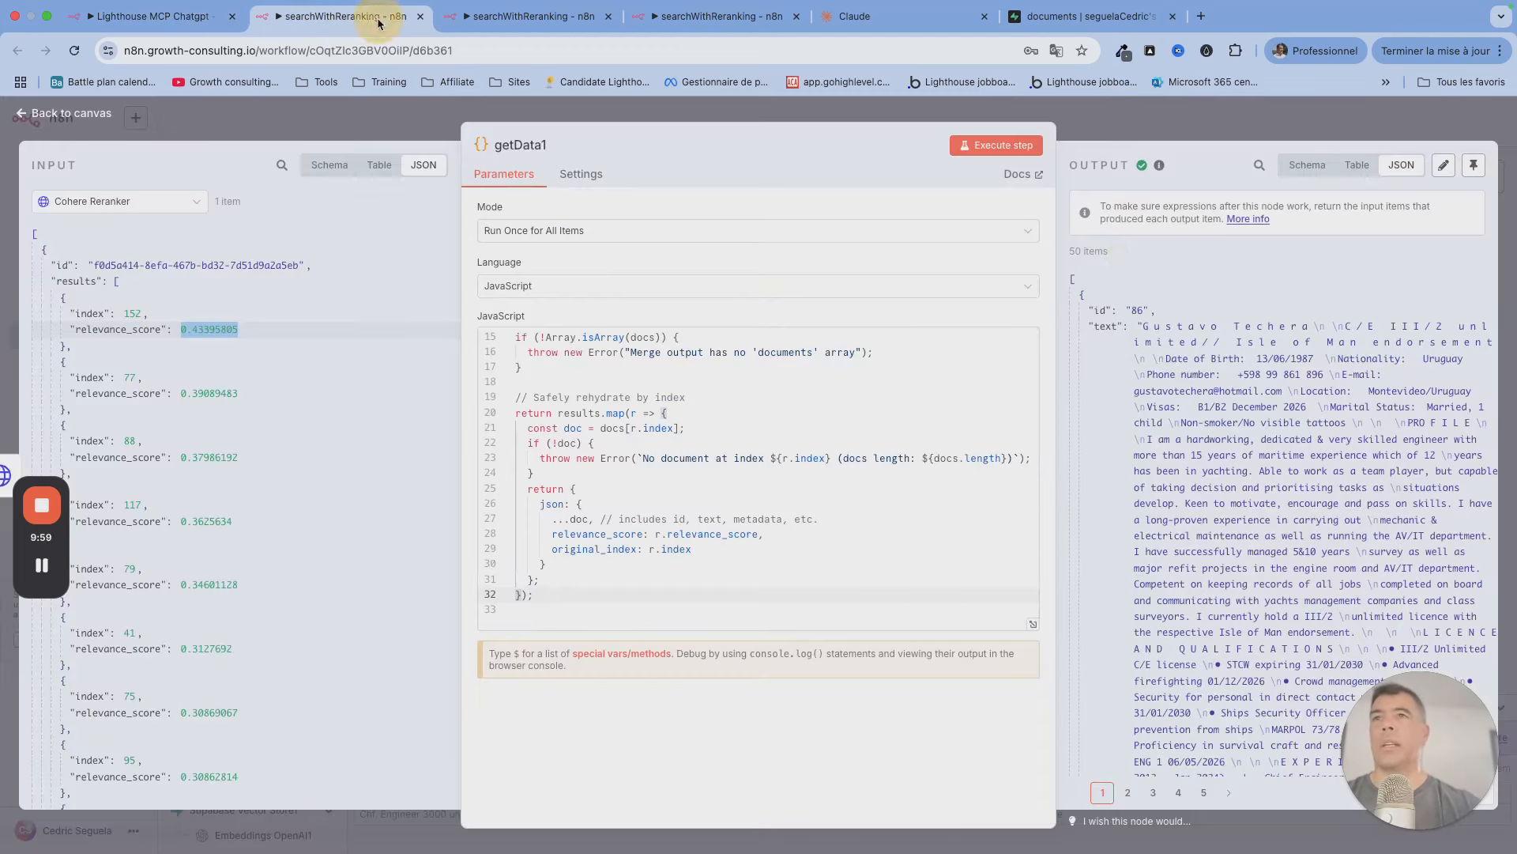
pyautogui.scroll(-5, 1305, 375)
pyautogui.scroll(-10, 1305, 374)
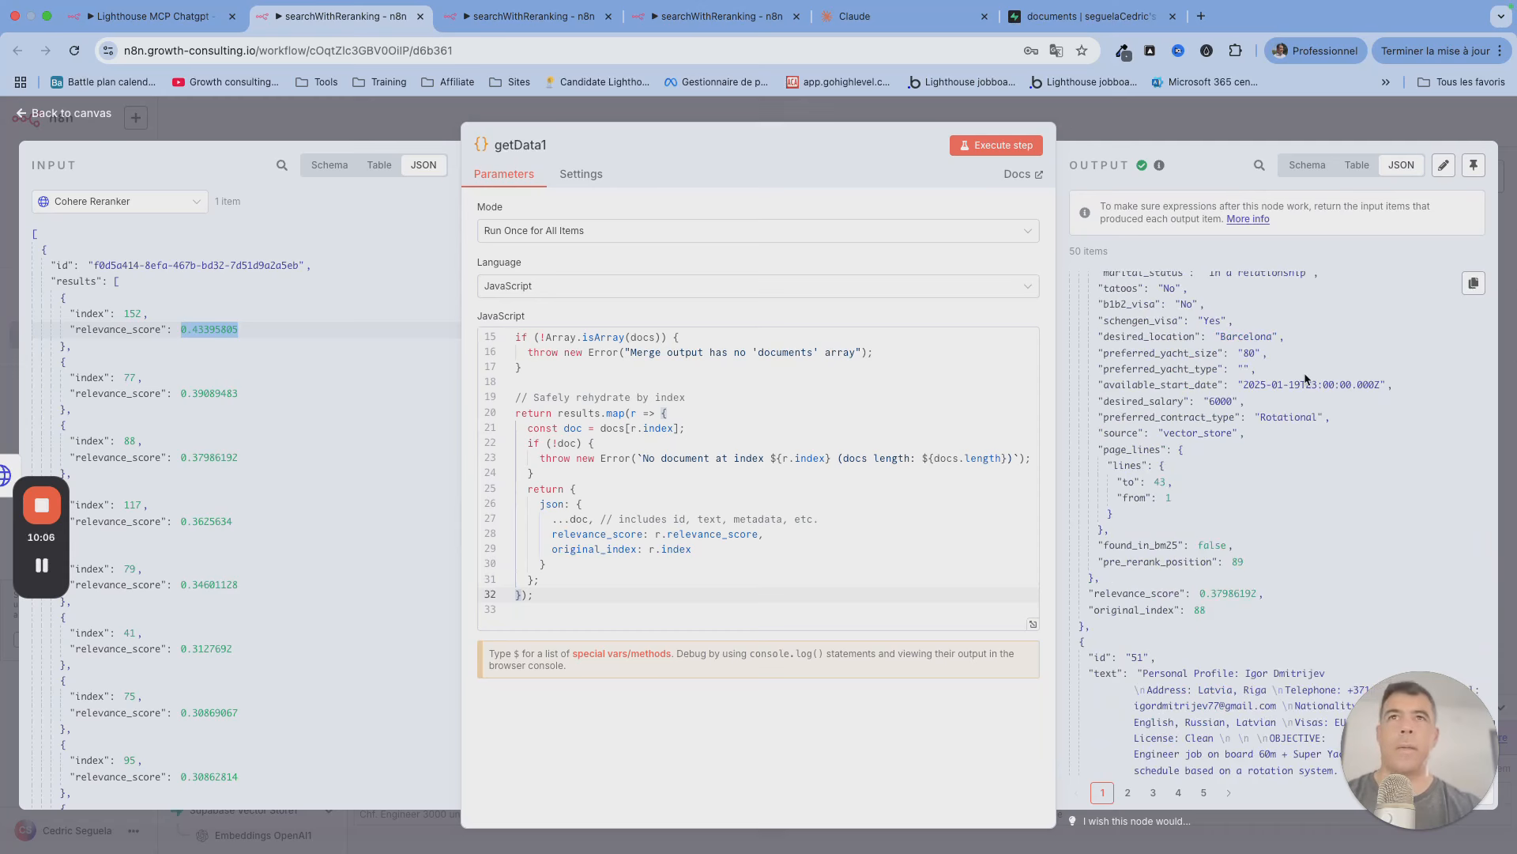
pyautogui.scroll(-10, 1305, 380)
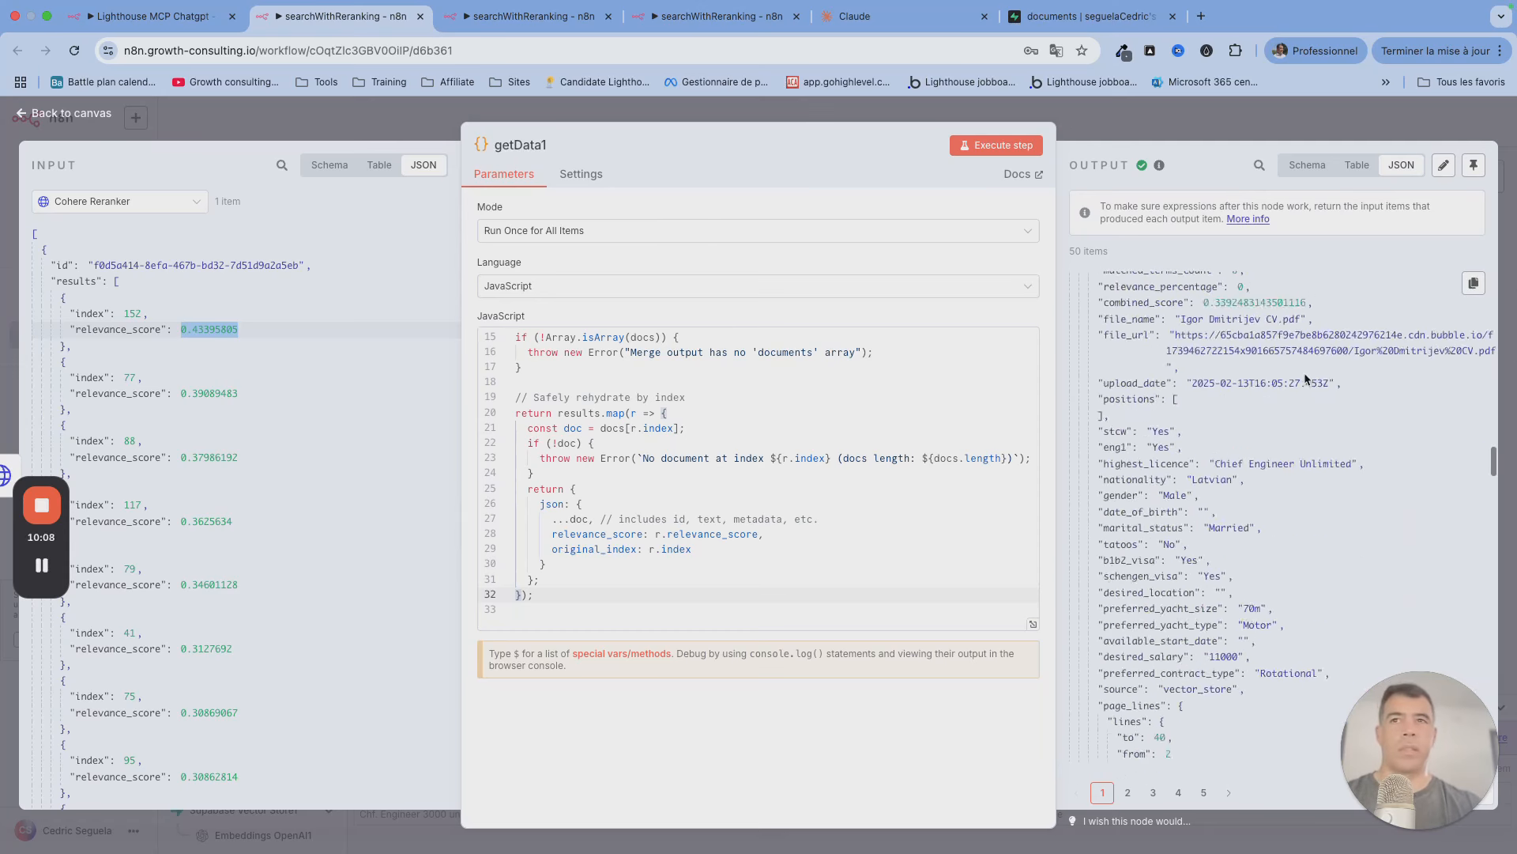
pyautogui.scroll(-5, 1302, 377)
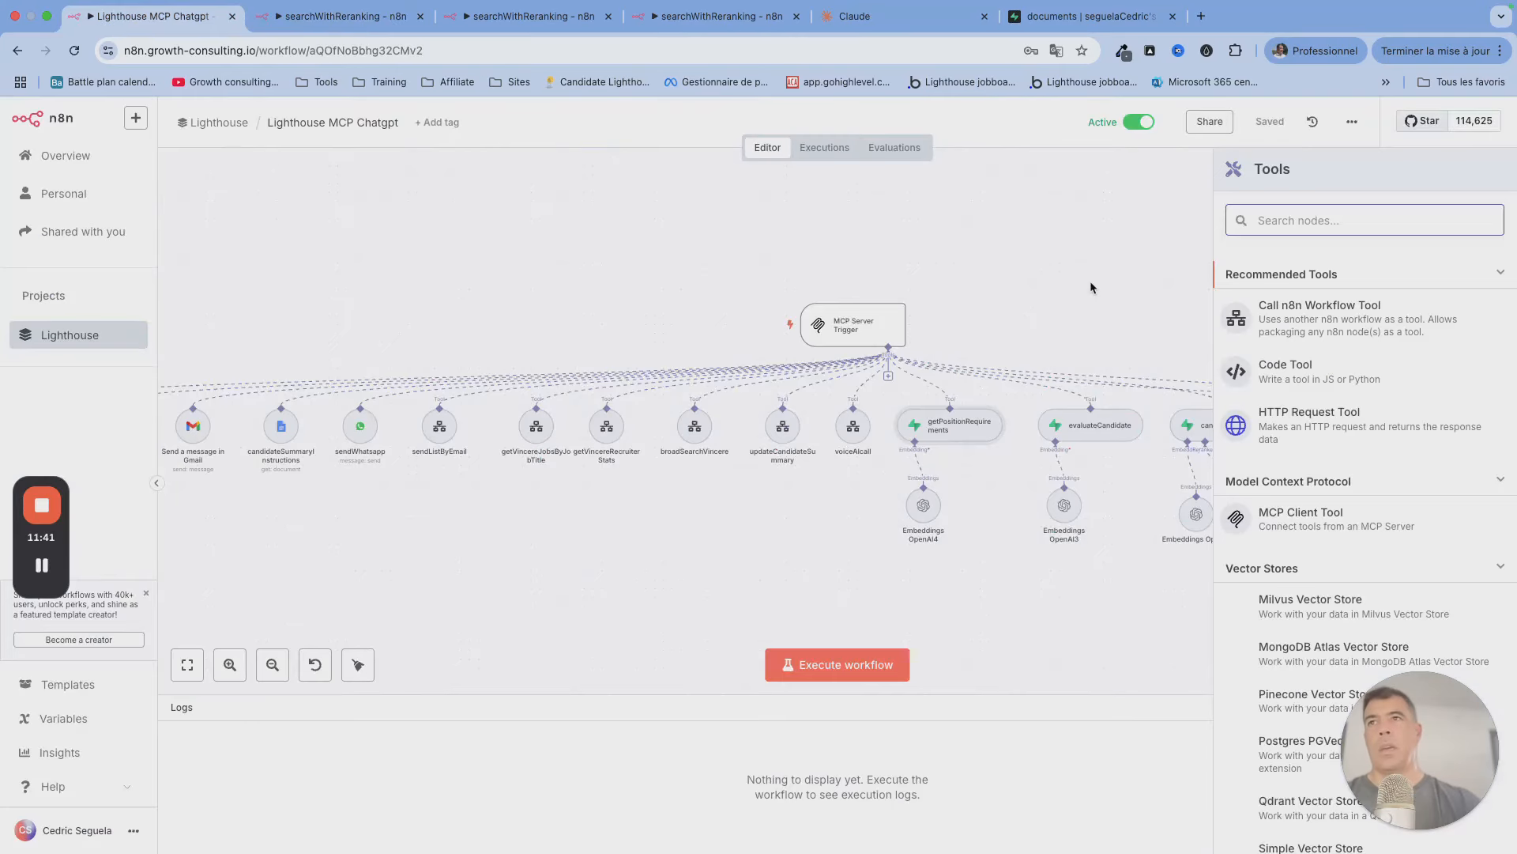
# Step: Close the Tools node list and view the tools connected to the MCP Server Trigger in the Lighthouse MCP Chatgpt editor
pyautogui.click(1090, 285)
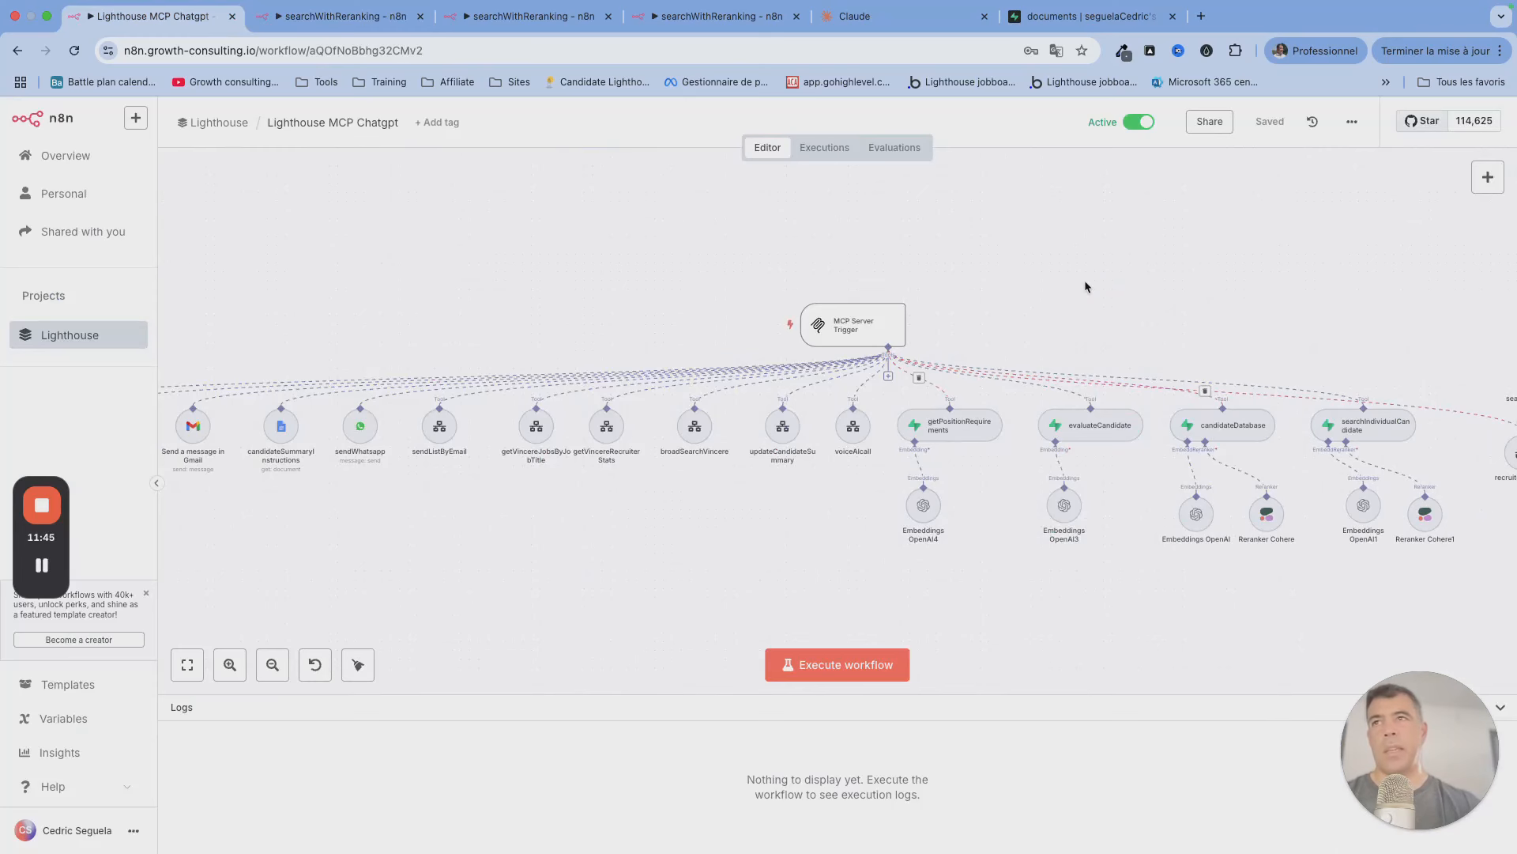
pyautogui.hscroll(2, 1087, 286)
pyautogui.hscroll(1, 1087, 287)
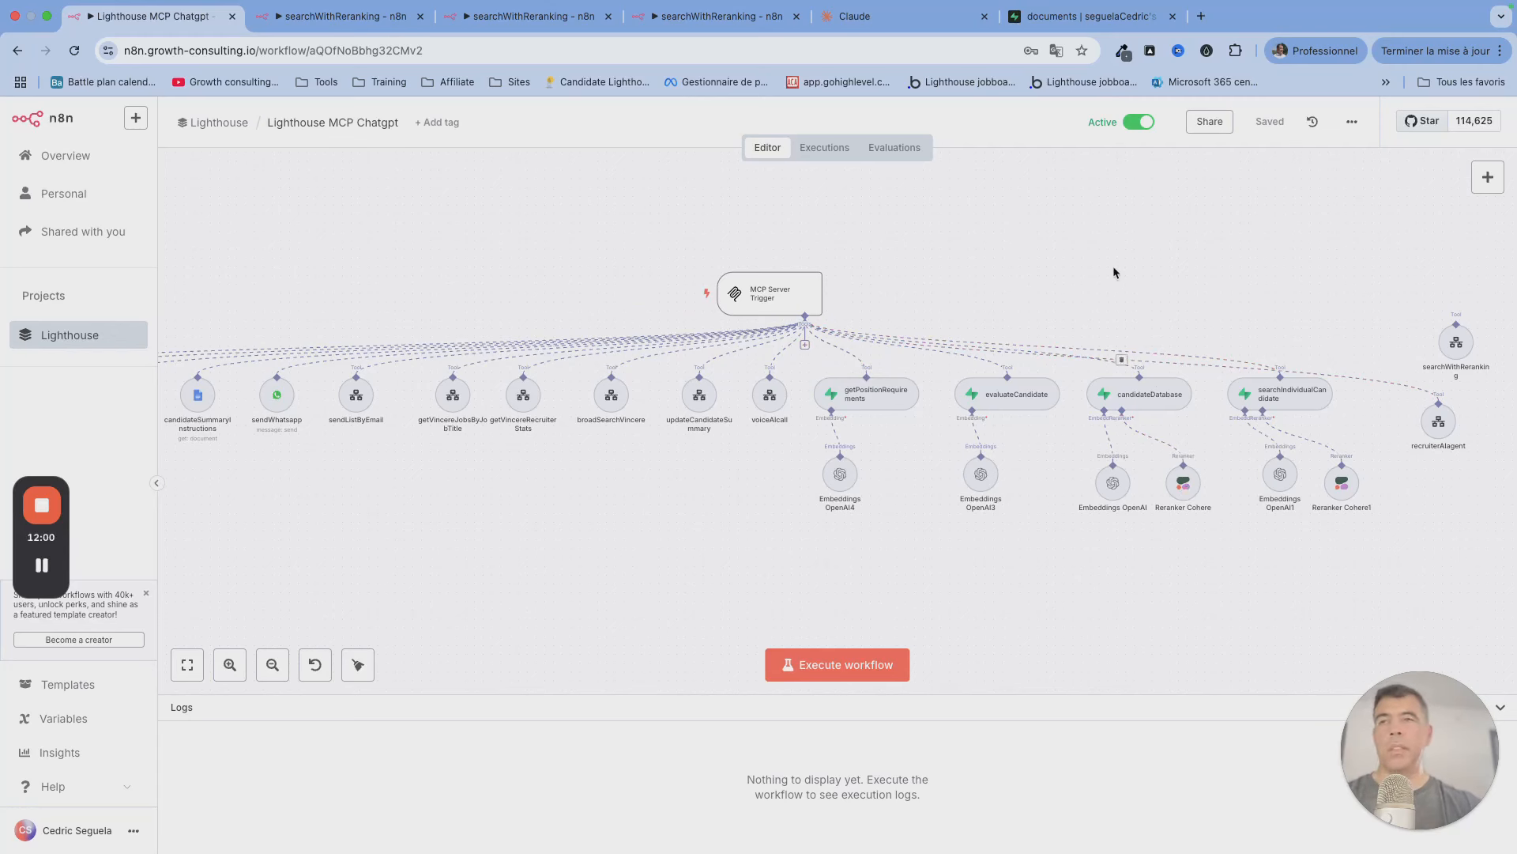
pyautogui.doubleClick(856, 395)
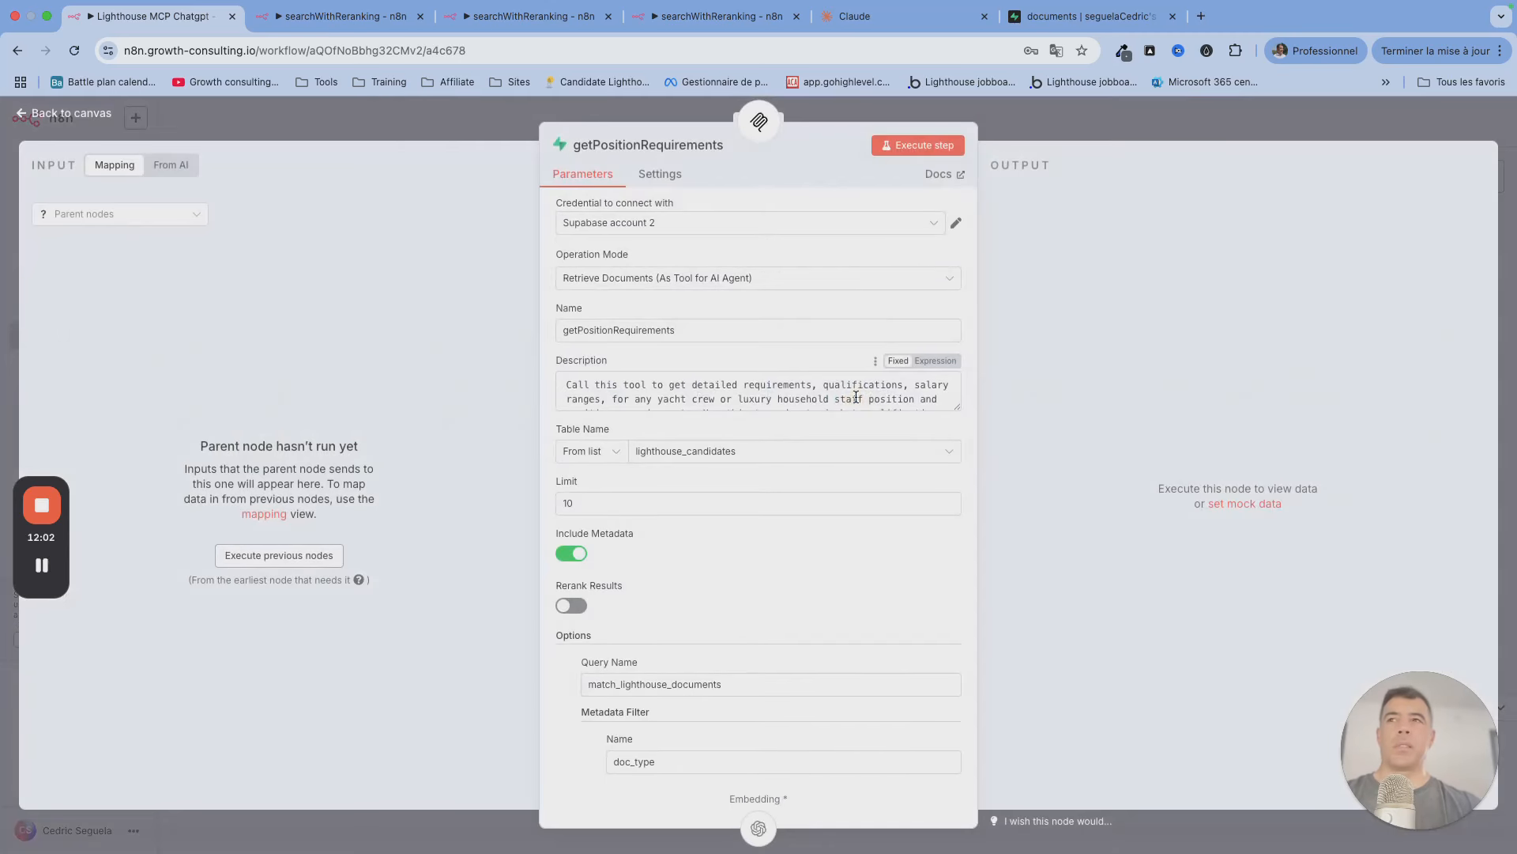
pyautogui.click(571, 606)
pyautogui.scroll(-3, 742, 589)
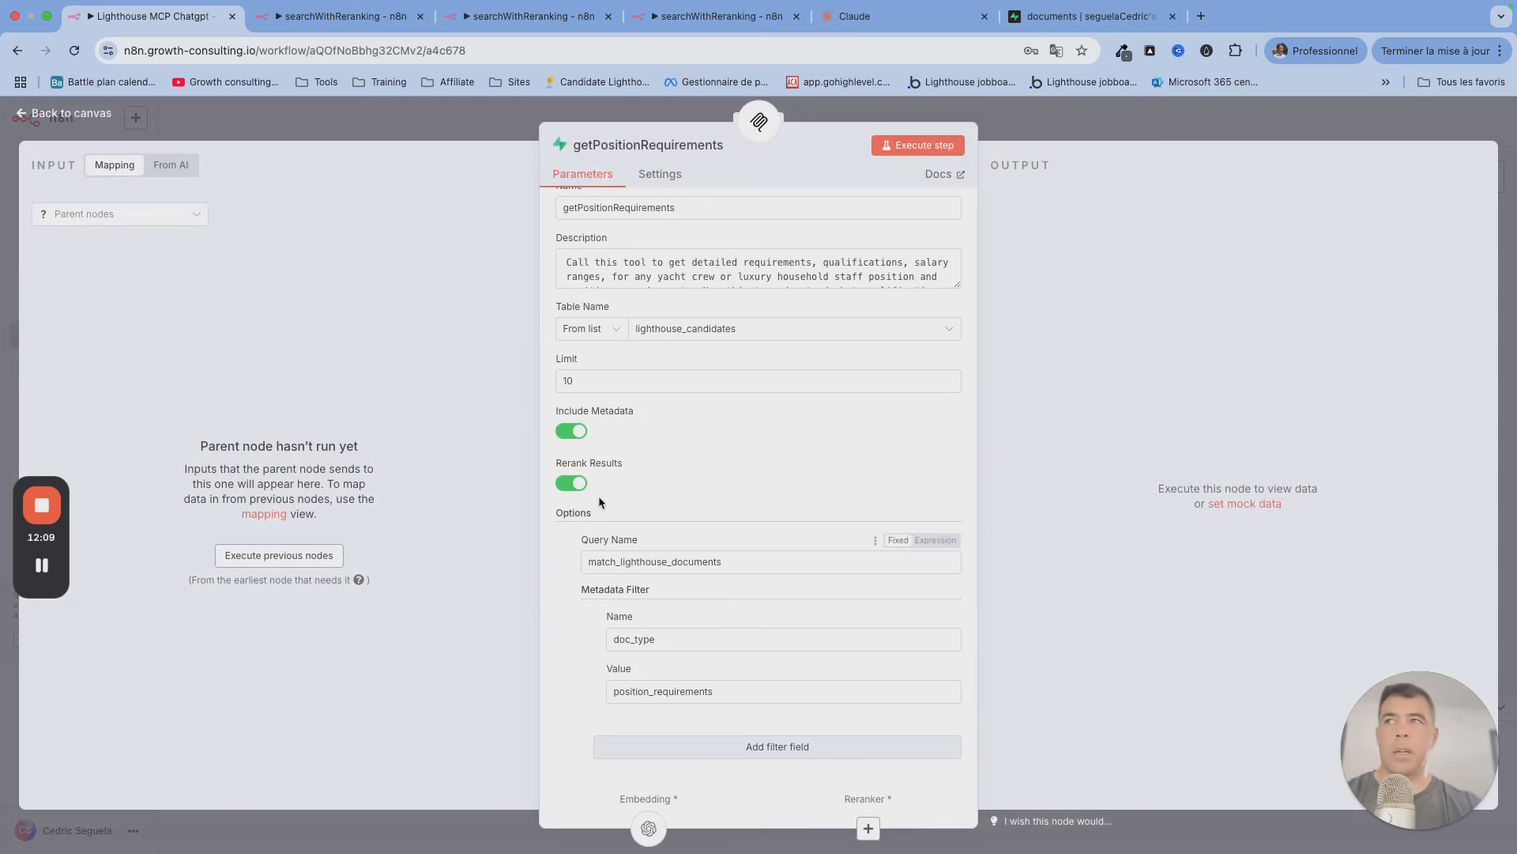
pyautogui.click(571, 482)
pyautogui.click(82, 114)
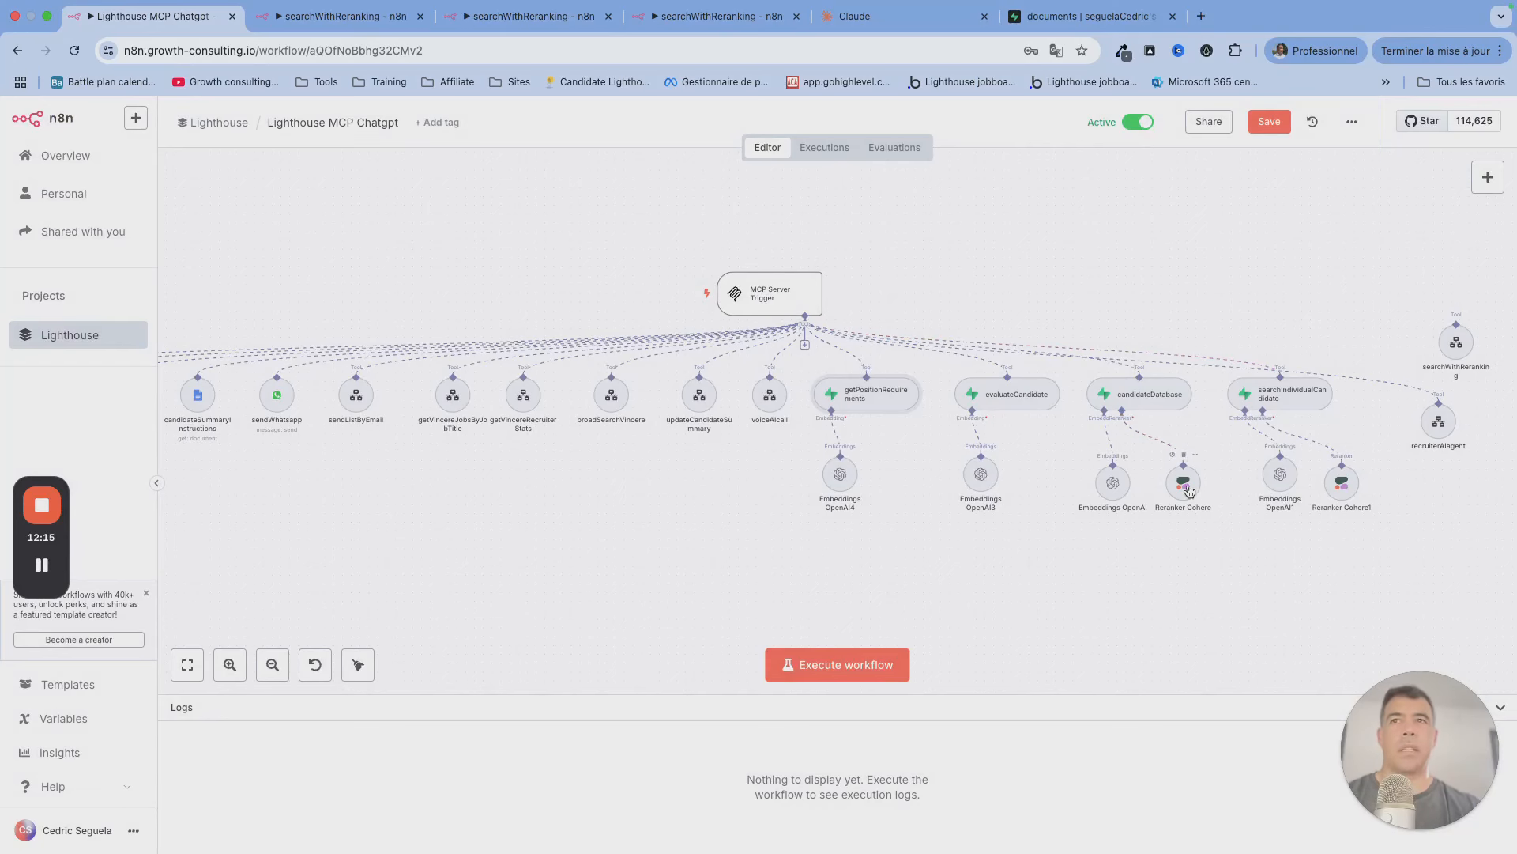
# Step: Enable Rerank Results in the getPositionRequirements vector store tool
pyautogui.doubleClick(869, 395)
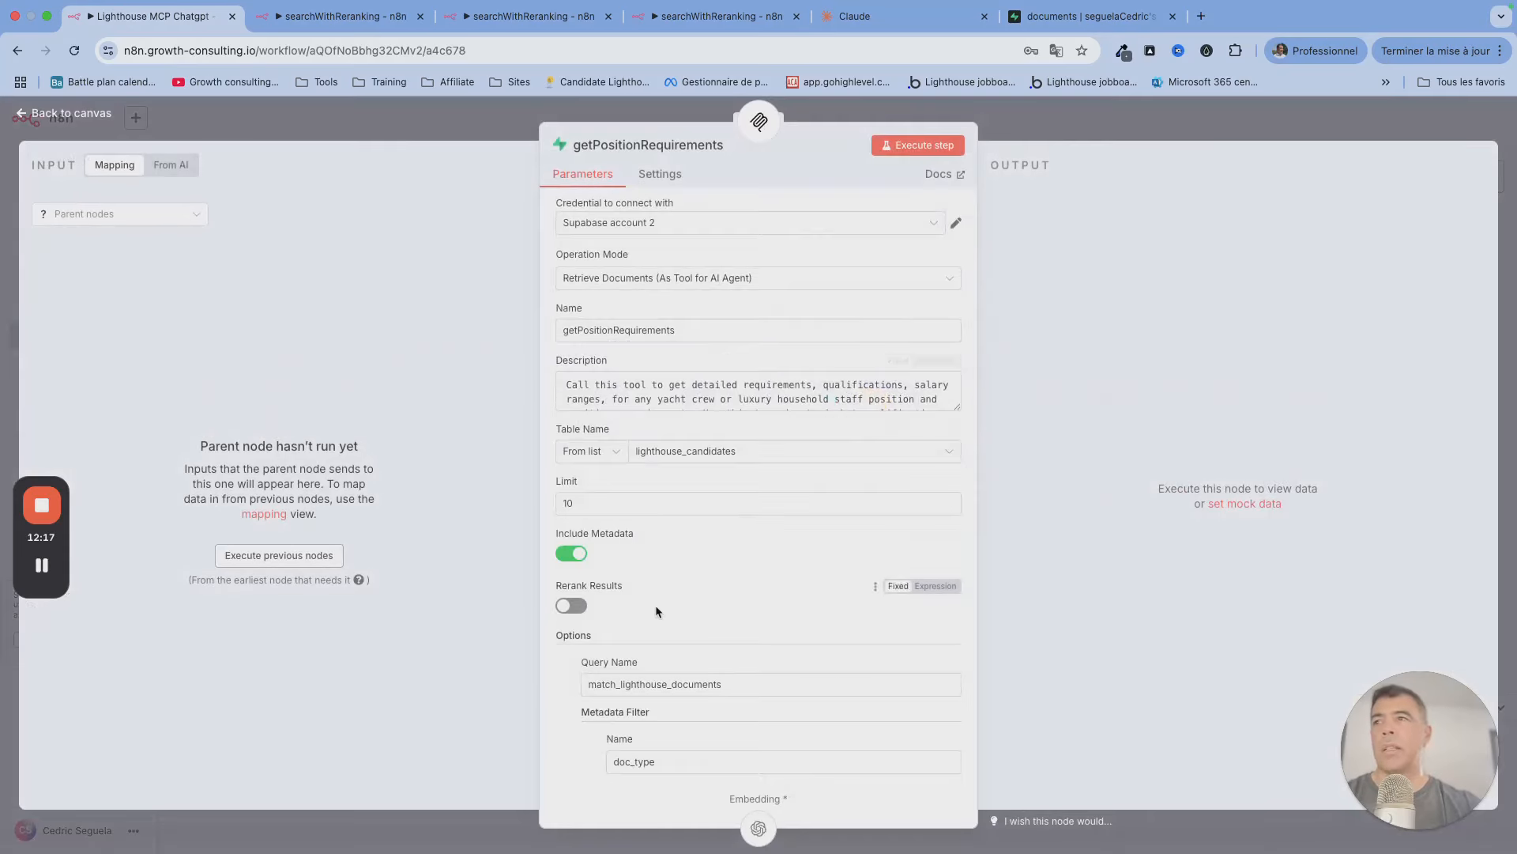
pyautogui.scroll(-2, 656, 605)
pyautogui.click(570, 483)
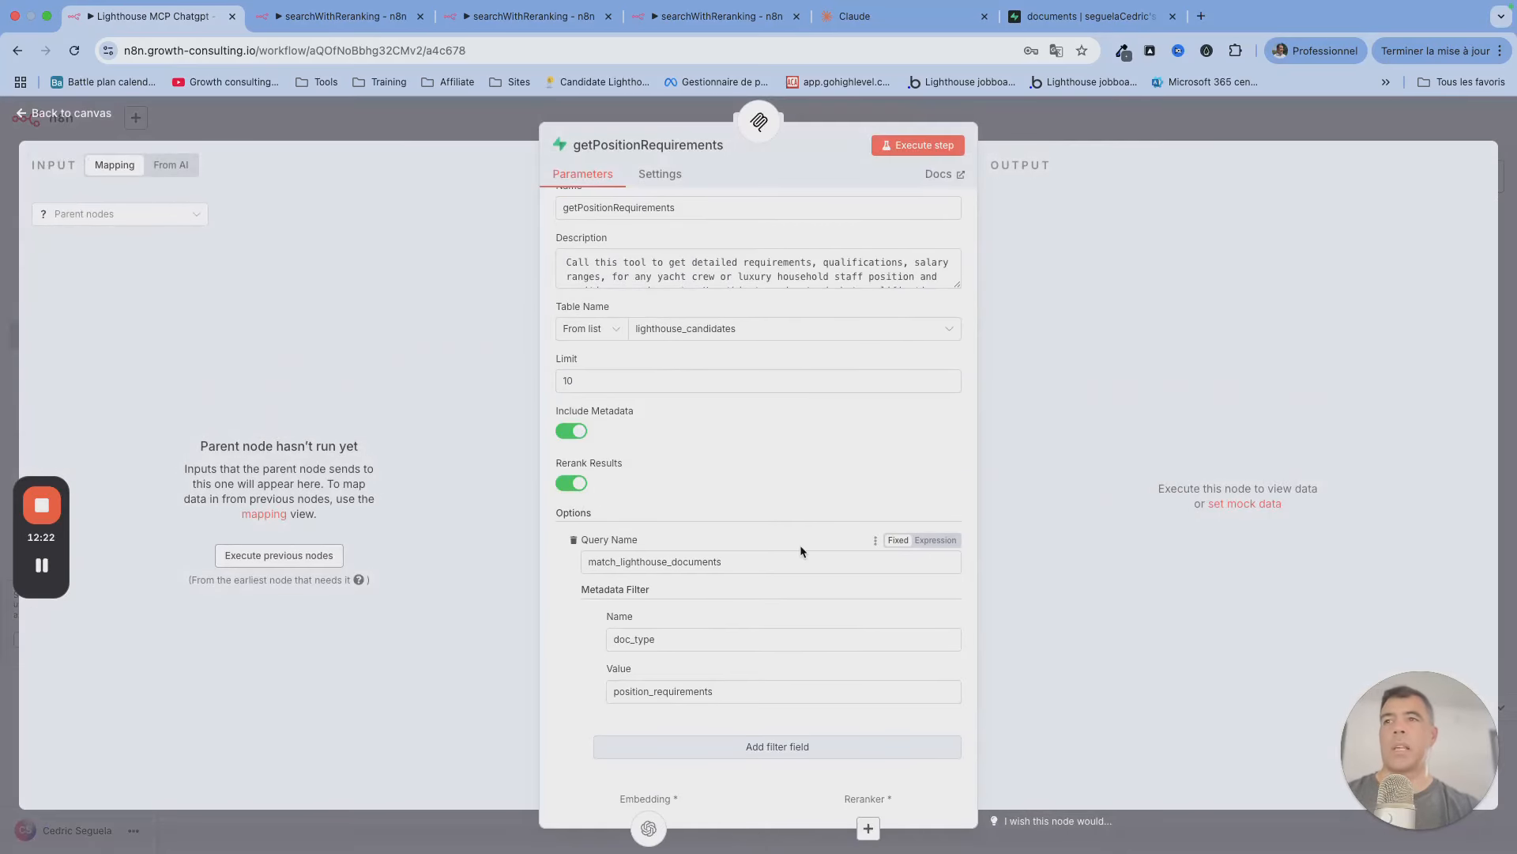
# Step: Attach a Reranker Cohere sub-node to getPositionRequirements and place it between Embeddings OpenAI4 and Embeddings OpenAI3
pyautogui.click(868, 827)
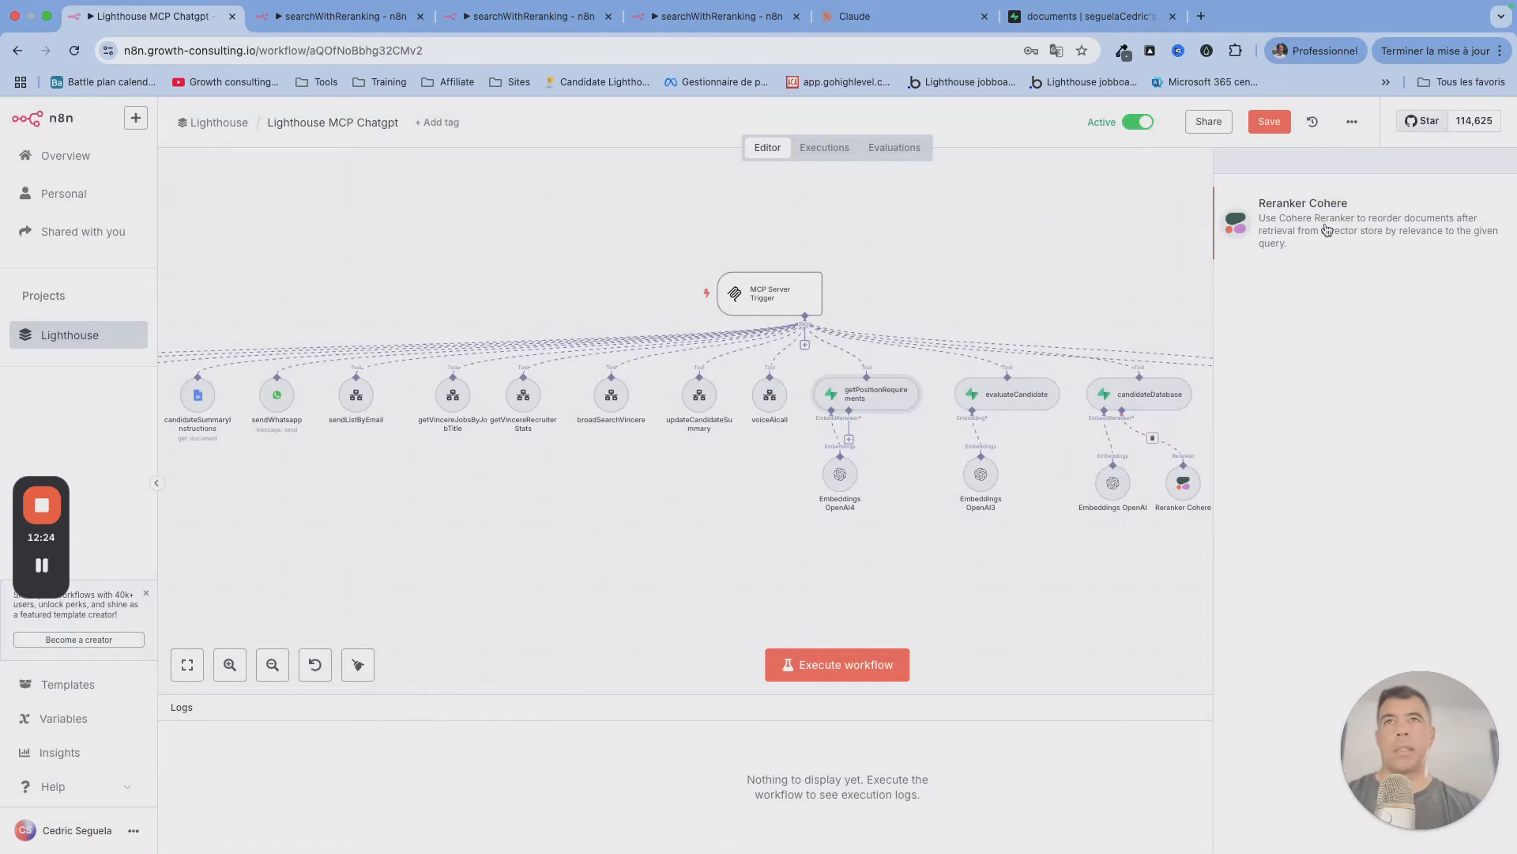
pyautogui.click(1327, 229)
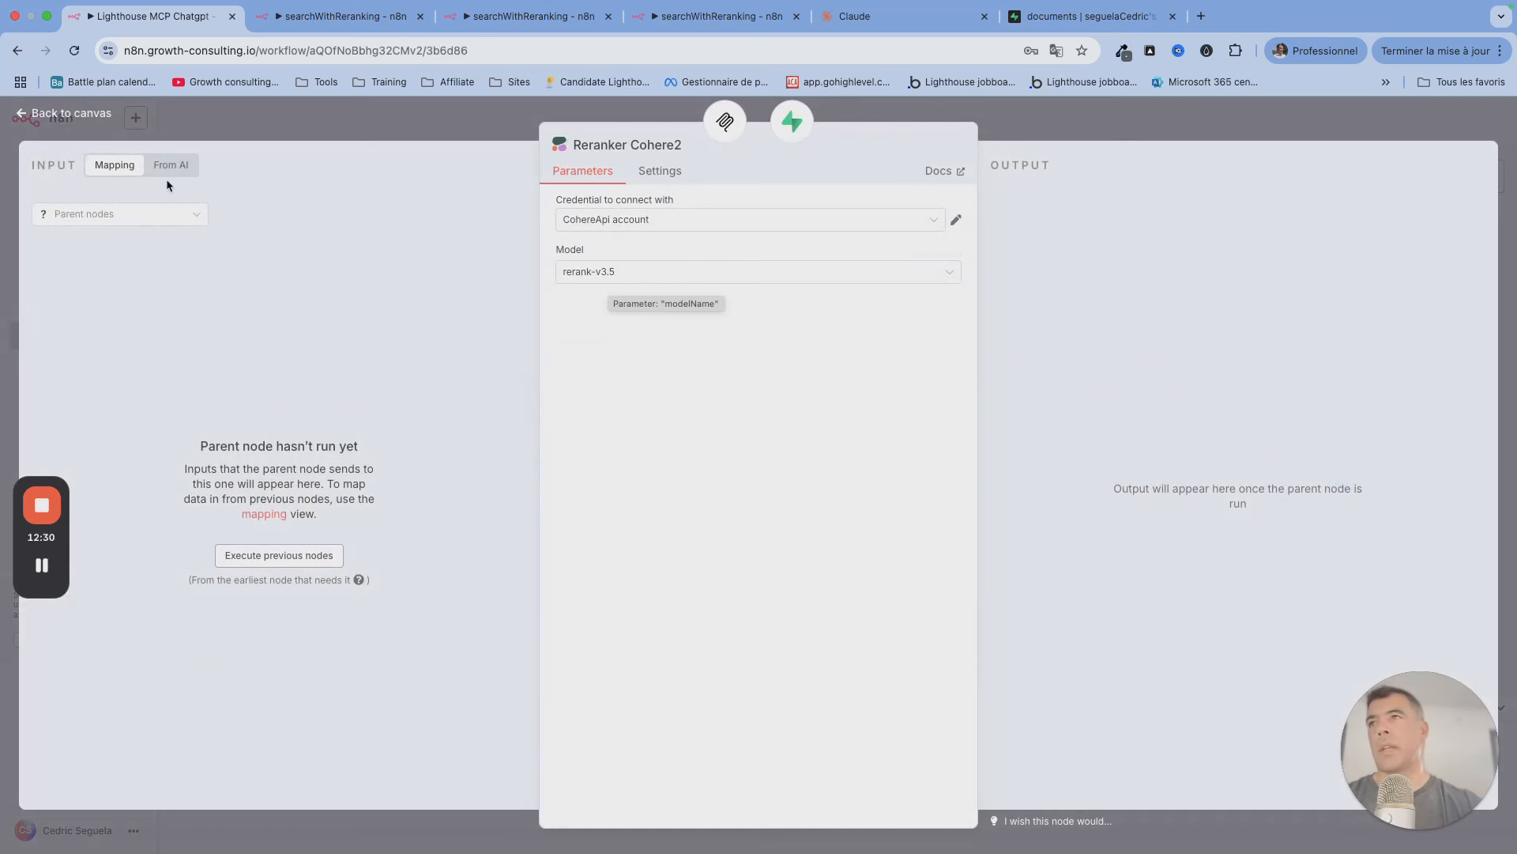
pyautogui.click(83, 124)
pyautogui.click(933, 472)
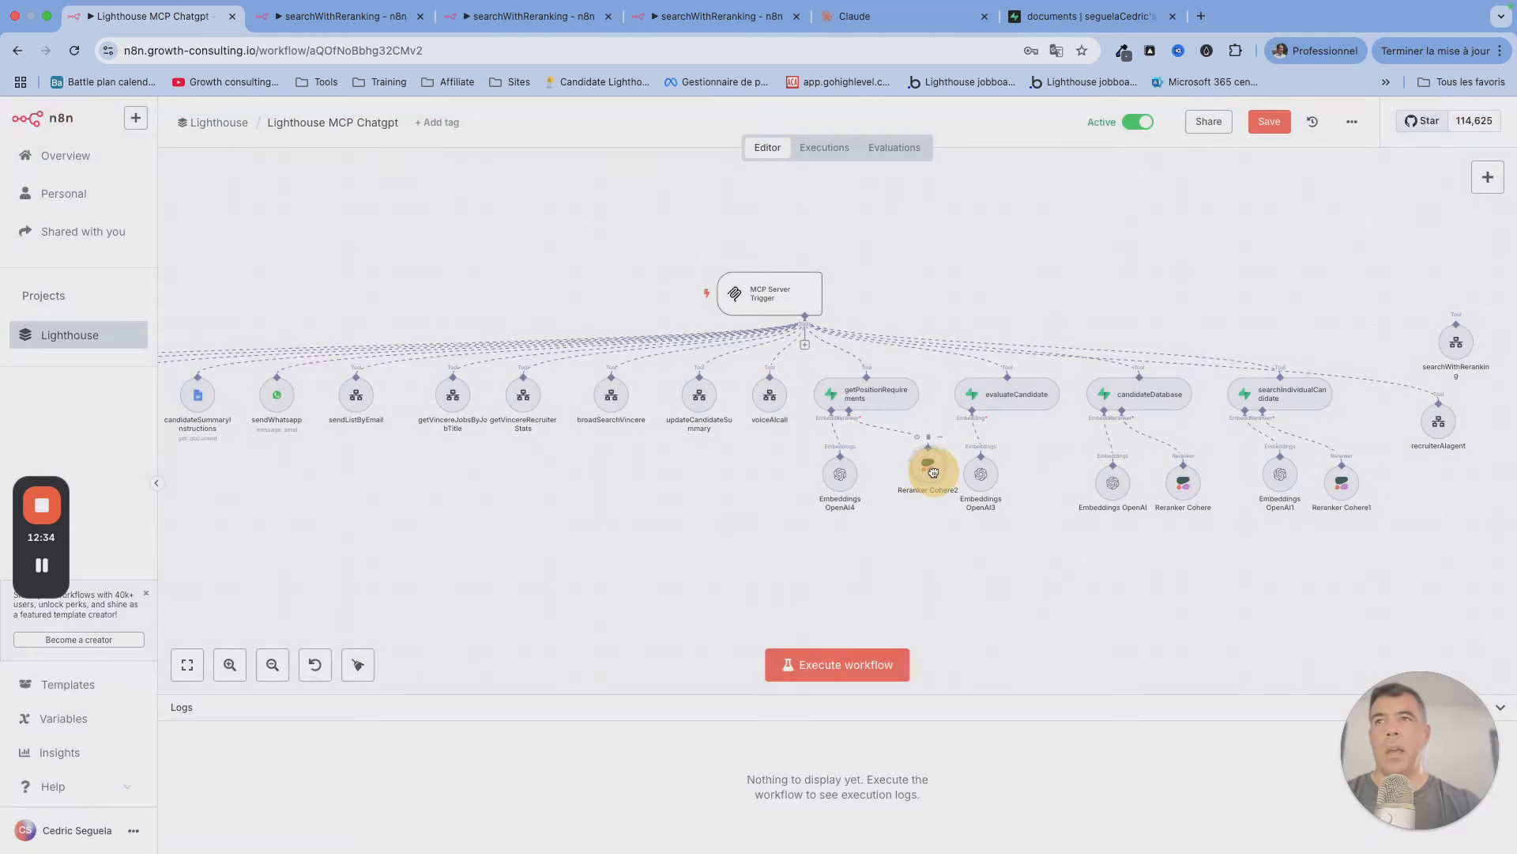
pyautogui.moveTo(933, 472); pyautogui.dragTo(909, 474)
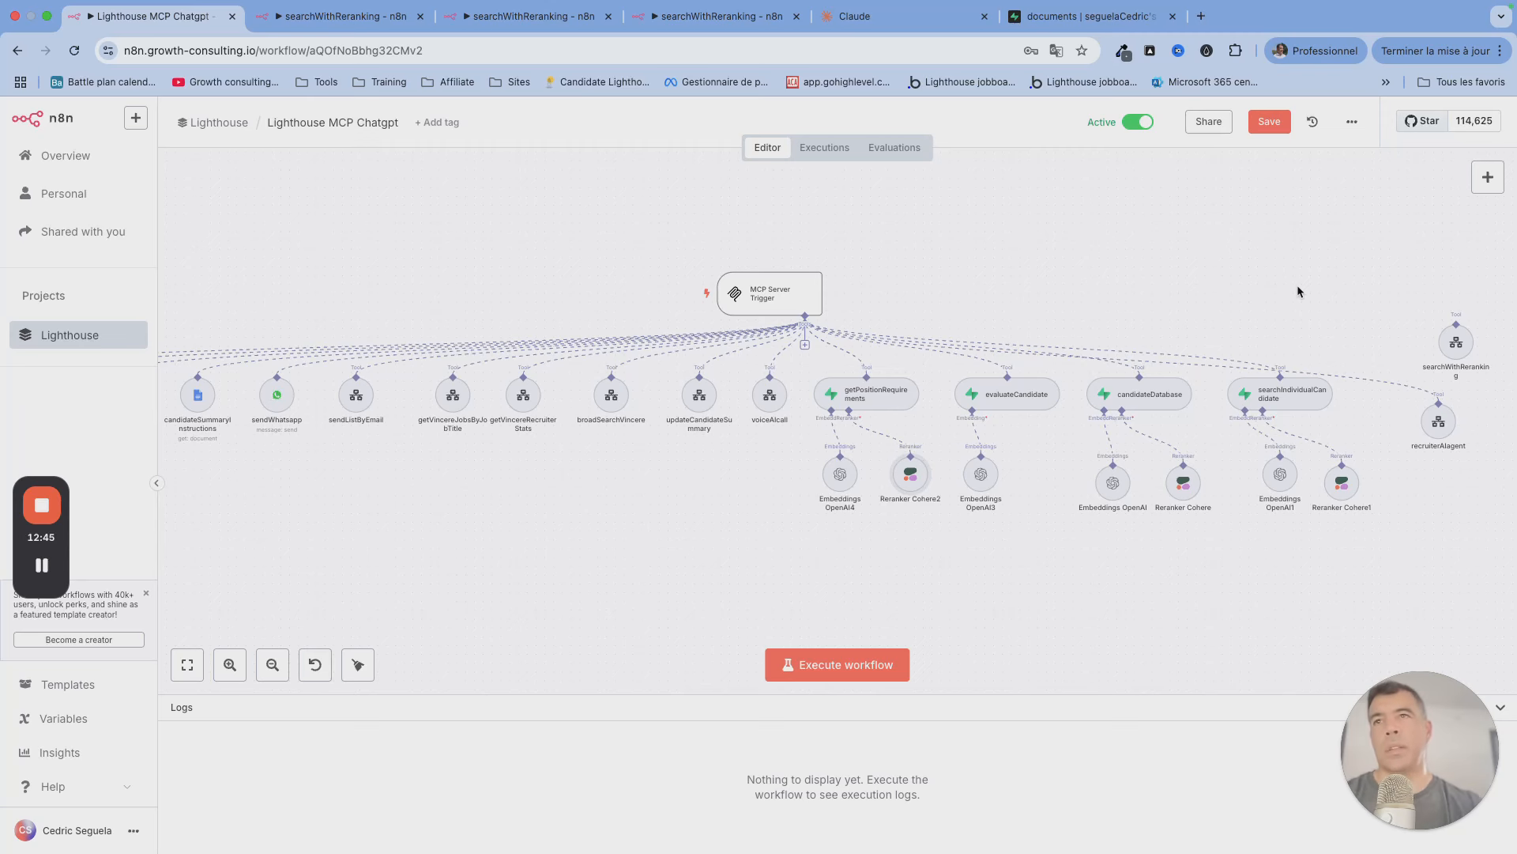
# Step: Inspect the searchWithReranking tool's description and workflow input, and switch to the searchWithReranking workflow to view its search branches
pyautogui.doubleClick(1456, 342)
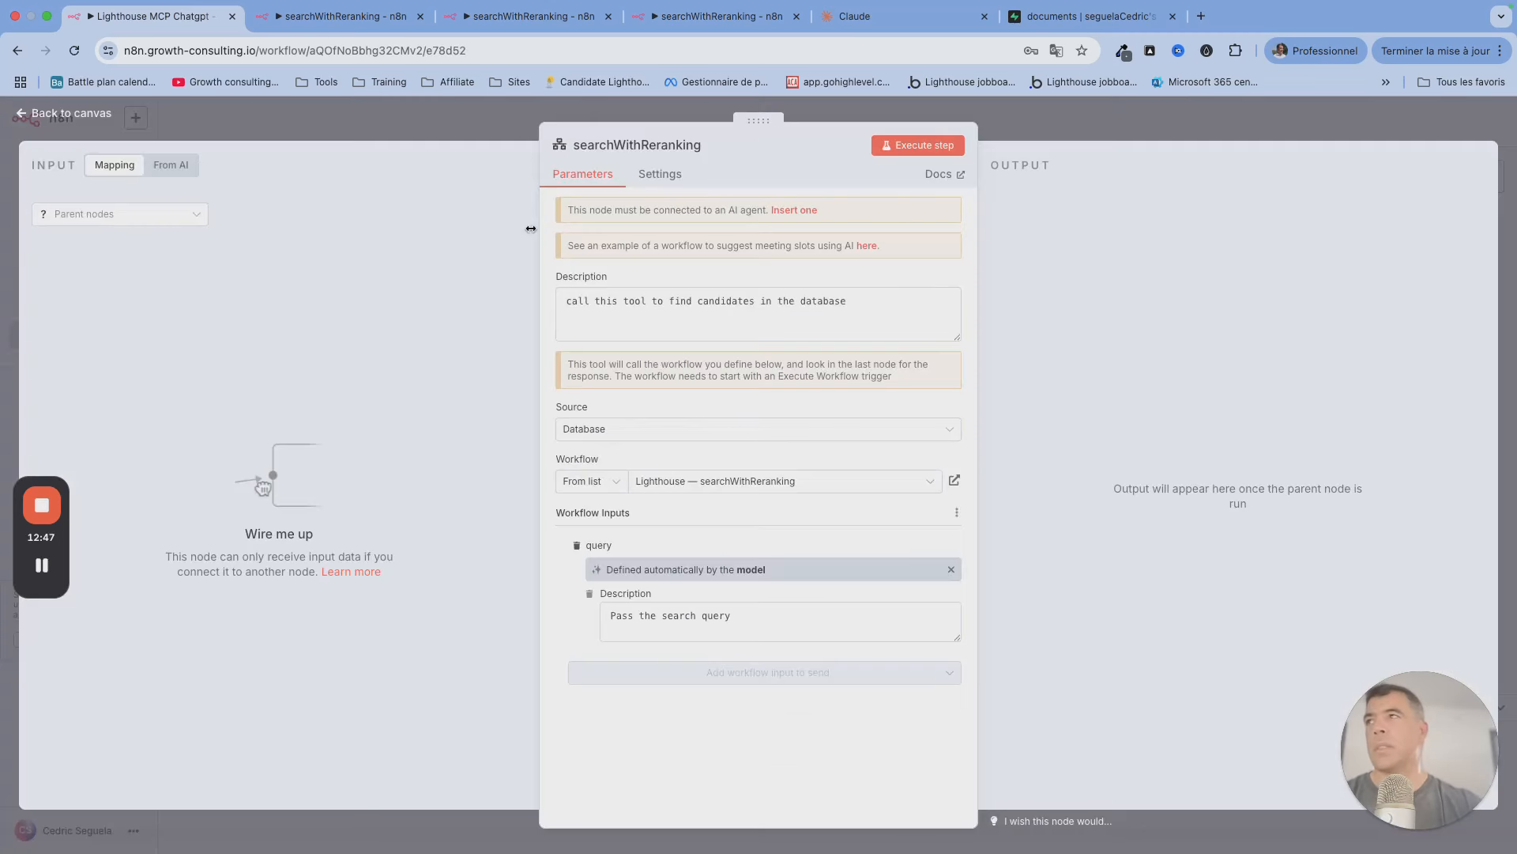
pyautogui.click(346, 16)
pyautogui.hscroll(-10, 742, 335)
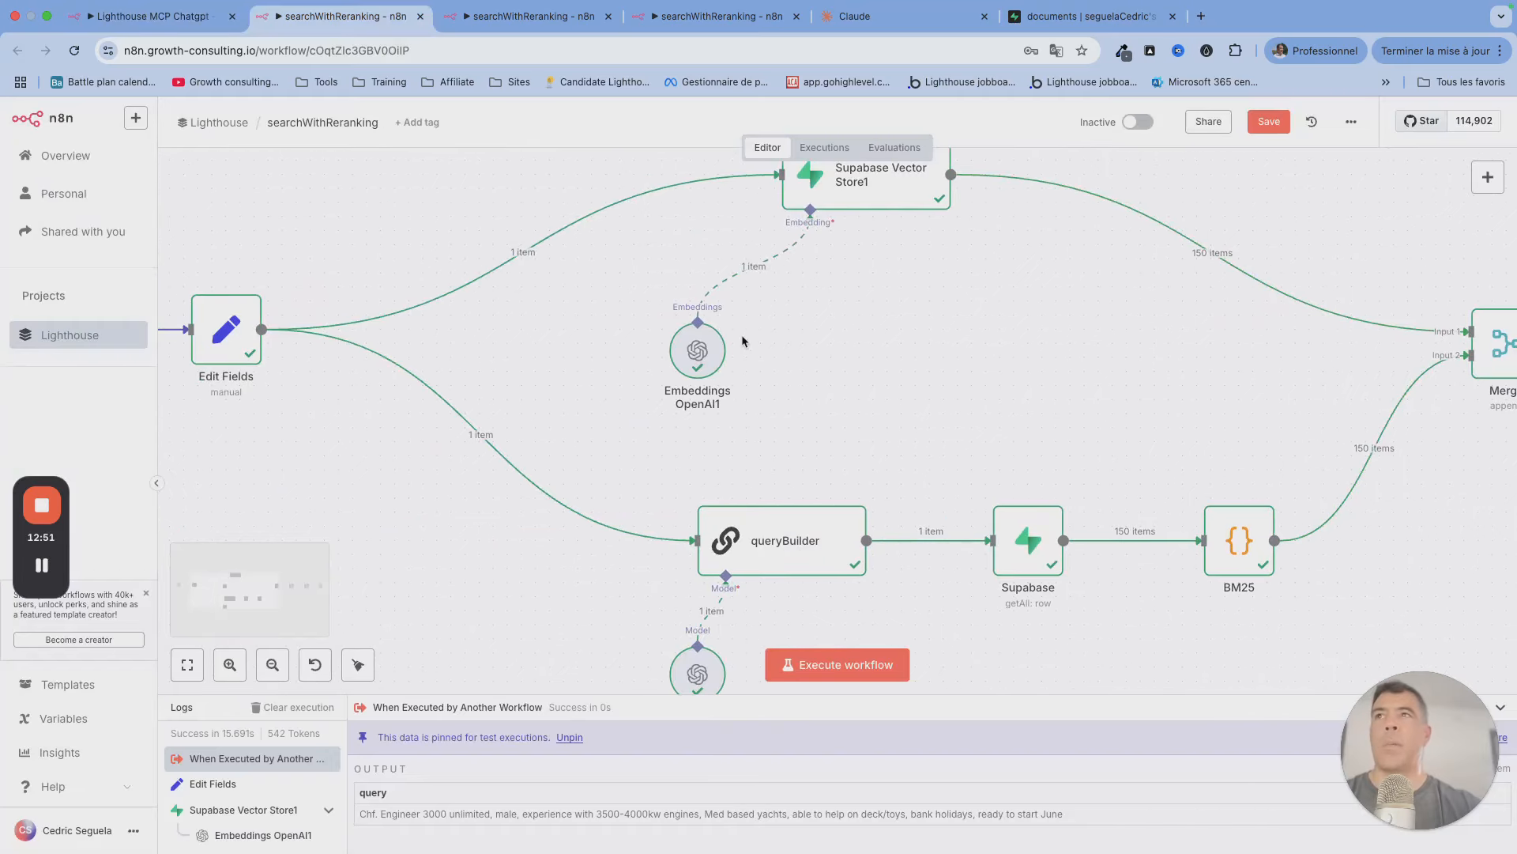
# Step: Examine the searchWithReranking workflow from the queryBuilder, Supabase and BM25 branch through Merge and MergeAndFormat to Cohere Reranker
pyautogui.hscroll(5, 870, 191)
pyautogui.scroll(-3, 870, 192)
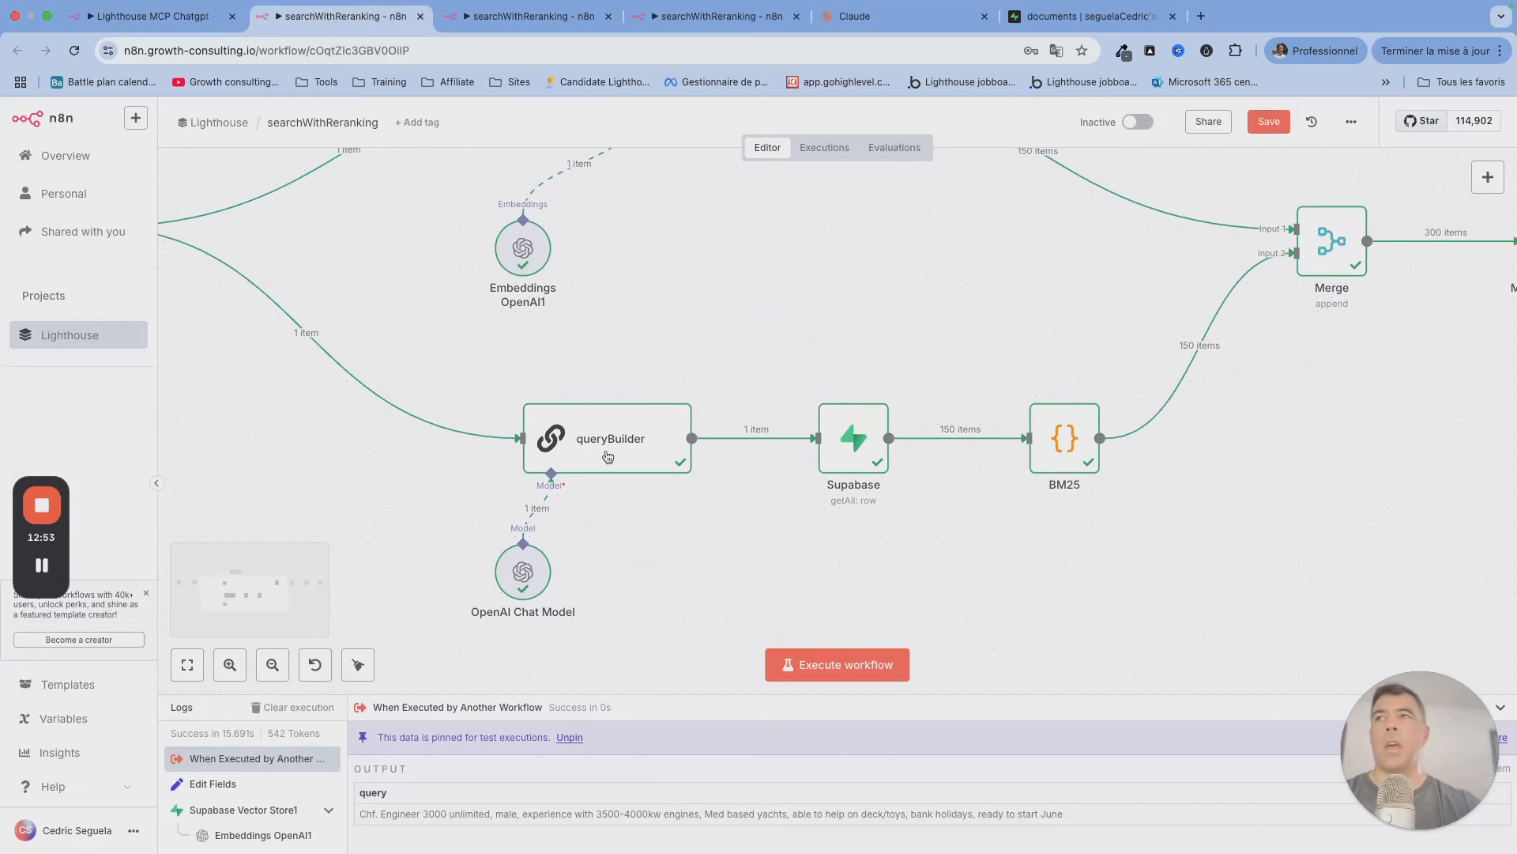
pyautogui.moveTo(486, 367); pyautogui.dragTo(1165, 605)
pyautogui.hscroll(5, 1369, 513)
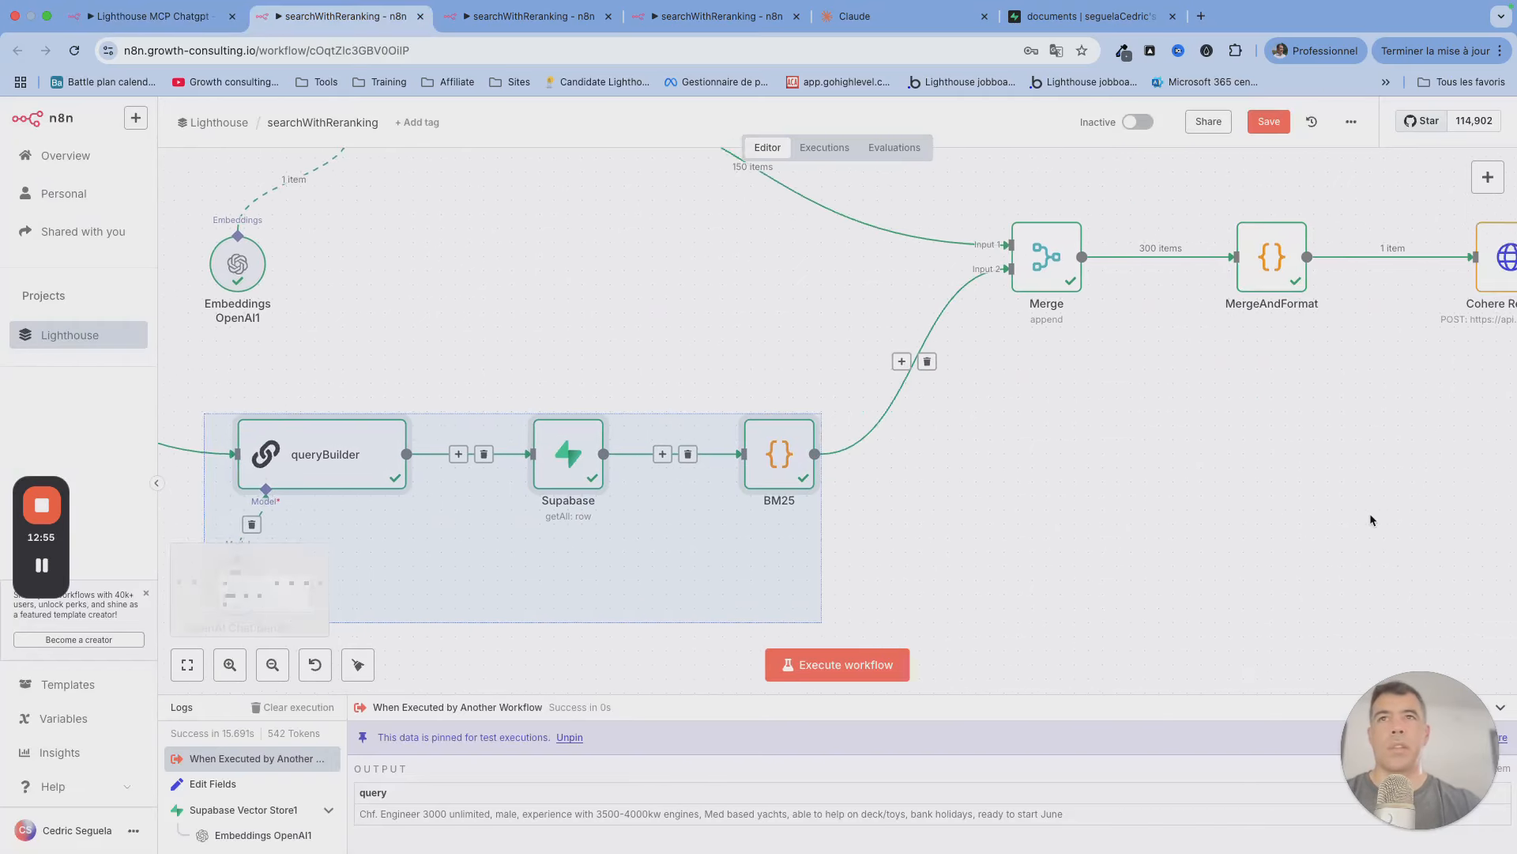
pyautogui.hscroll(5, 1369, 513)
pyautogui.scroll(2, 1369, 513)
pyautogui.click(1054, 237)
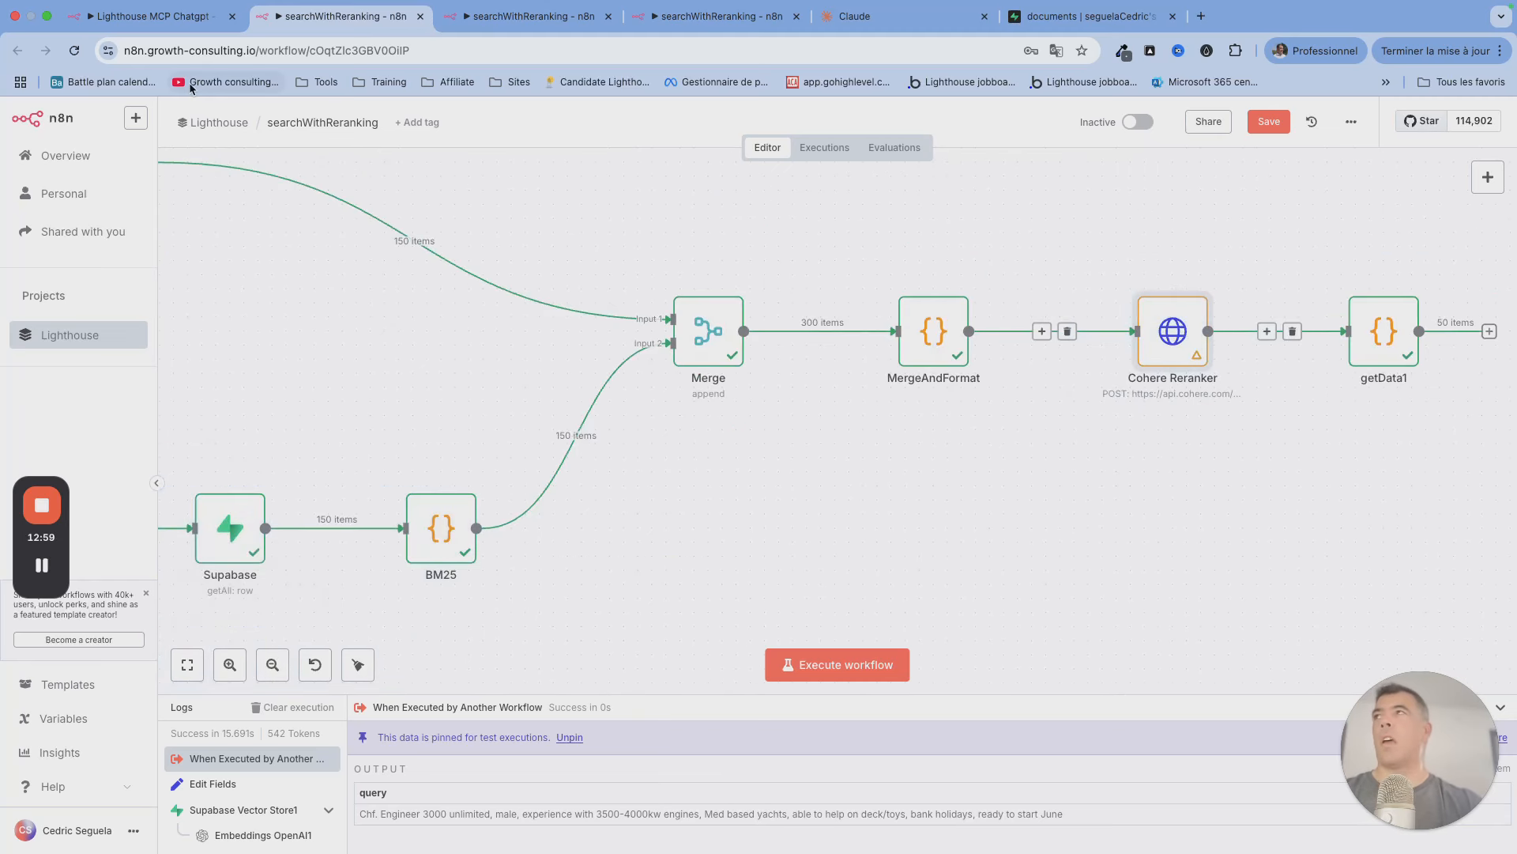
# Step: Compare the tools on the Lighthouse MCP Chatgpt server with the vector and BM25 branches feeding Merge in searchWithReranking
pyautogui.click(96, 16)
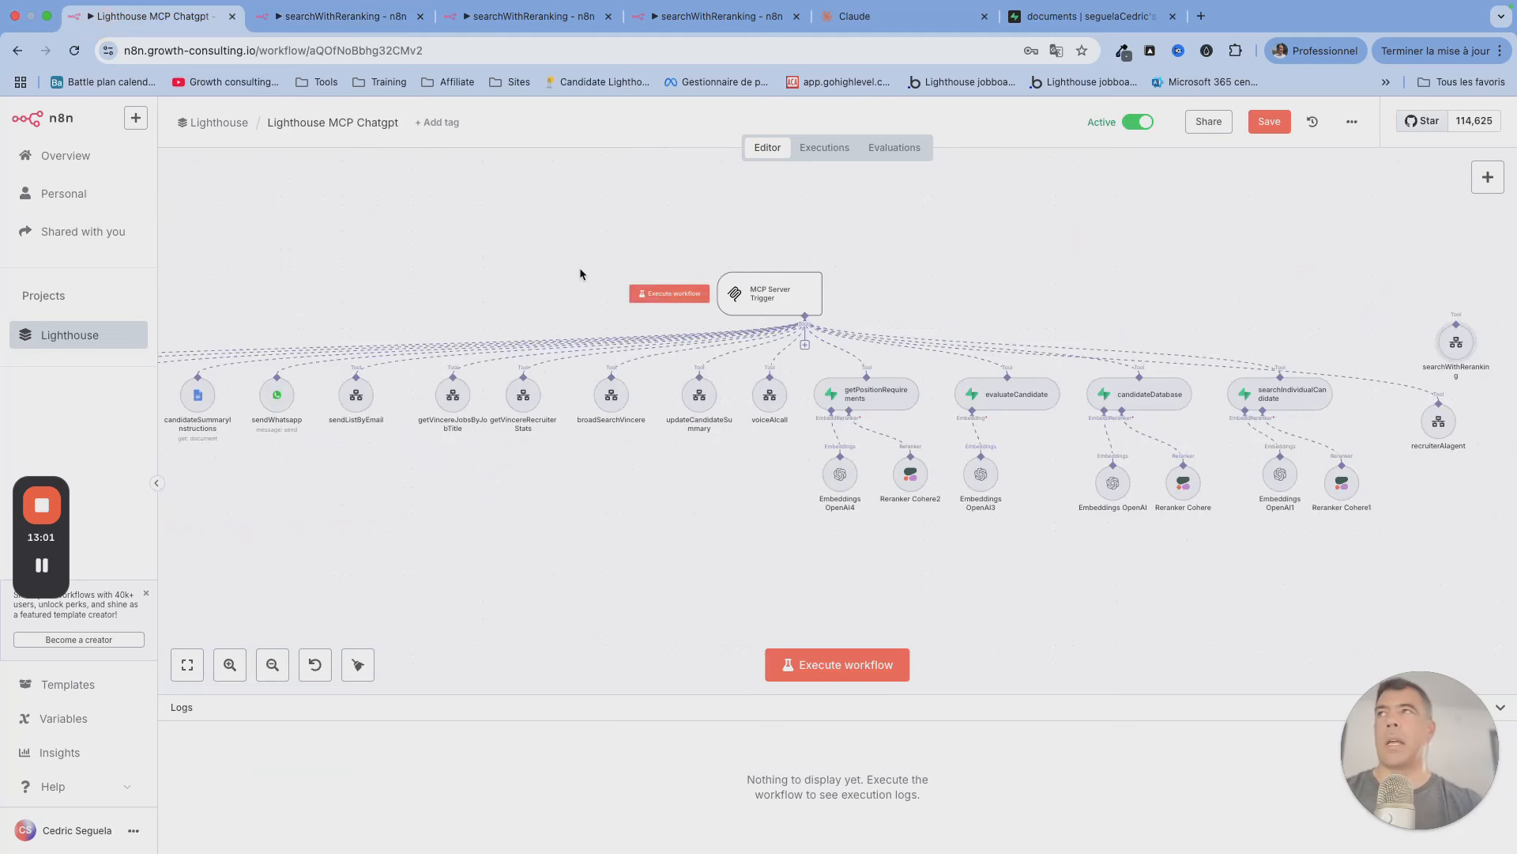
pyautogui.click(332, 16)
pyautogui.hscroll(-5, 935, 301)
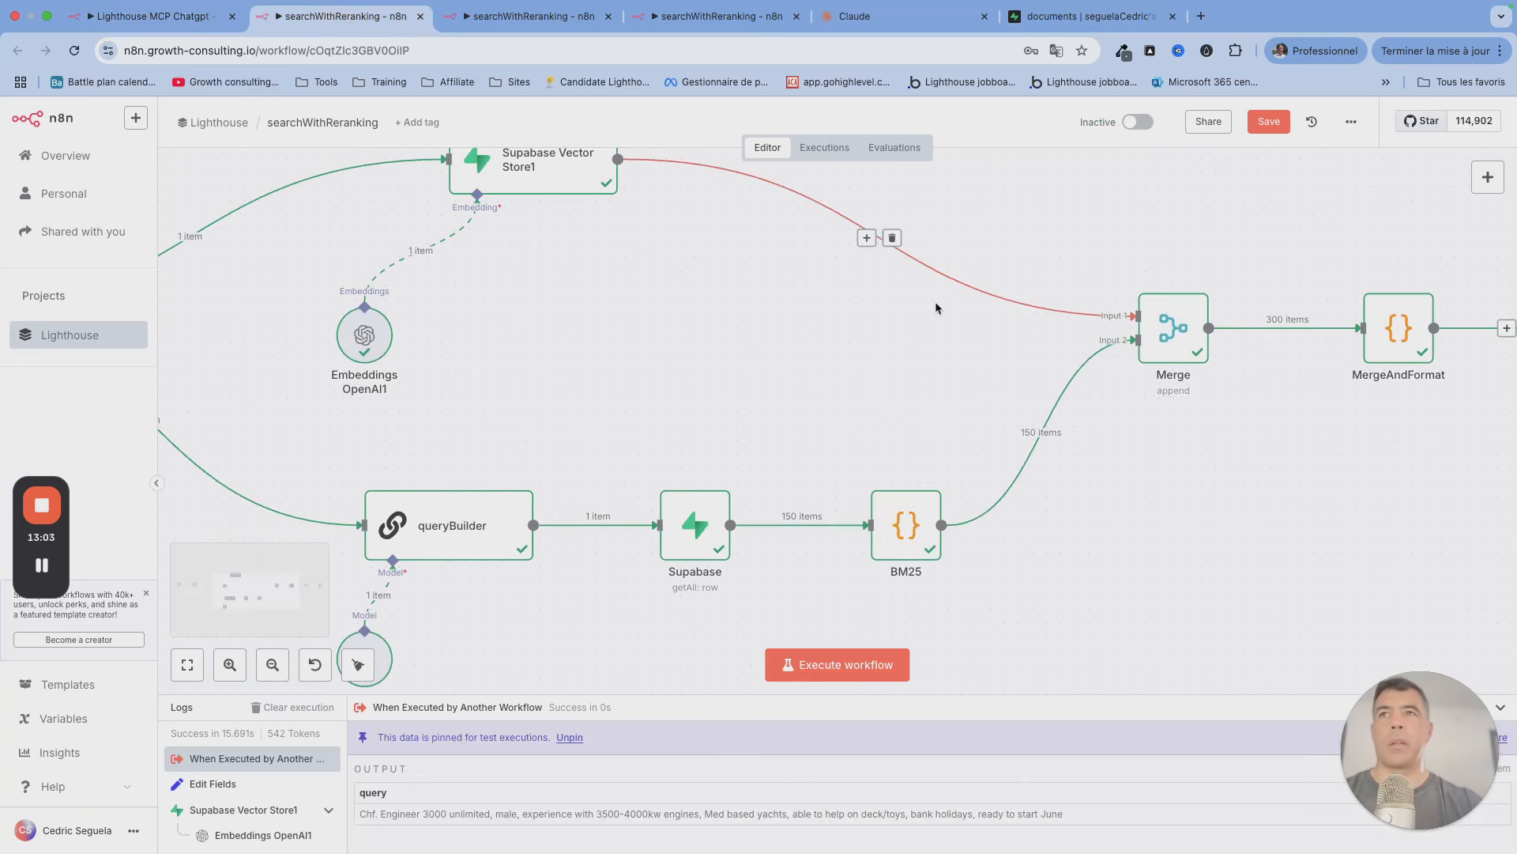
pyautogui.hscroll(-3, 937, 308)
# Step: In the Lighthouse MCP Chatgpt workflow, detach Reranker Cohere2 from getPositionRequirements and place it below, between Embeddings OpenAI4 and Embeddings OpenAI3
pyautogui.click(155, 16)
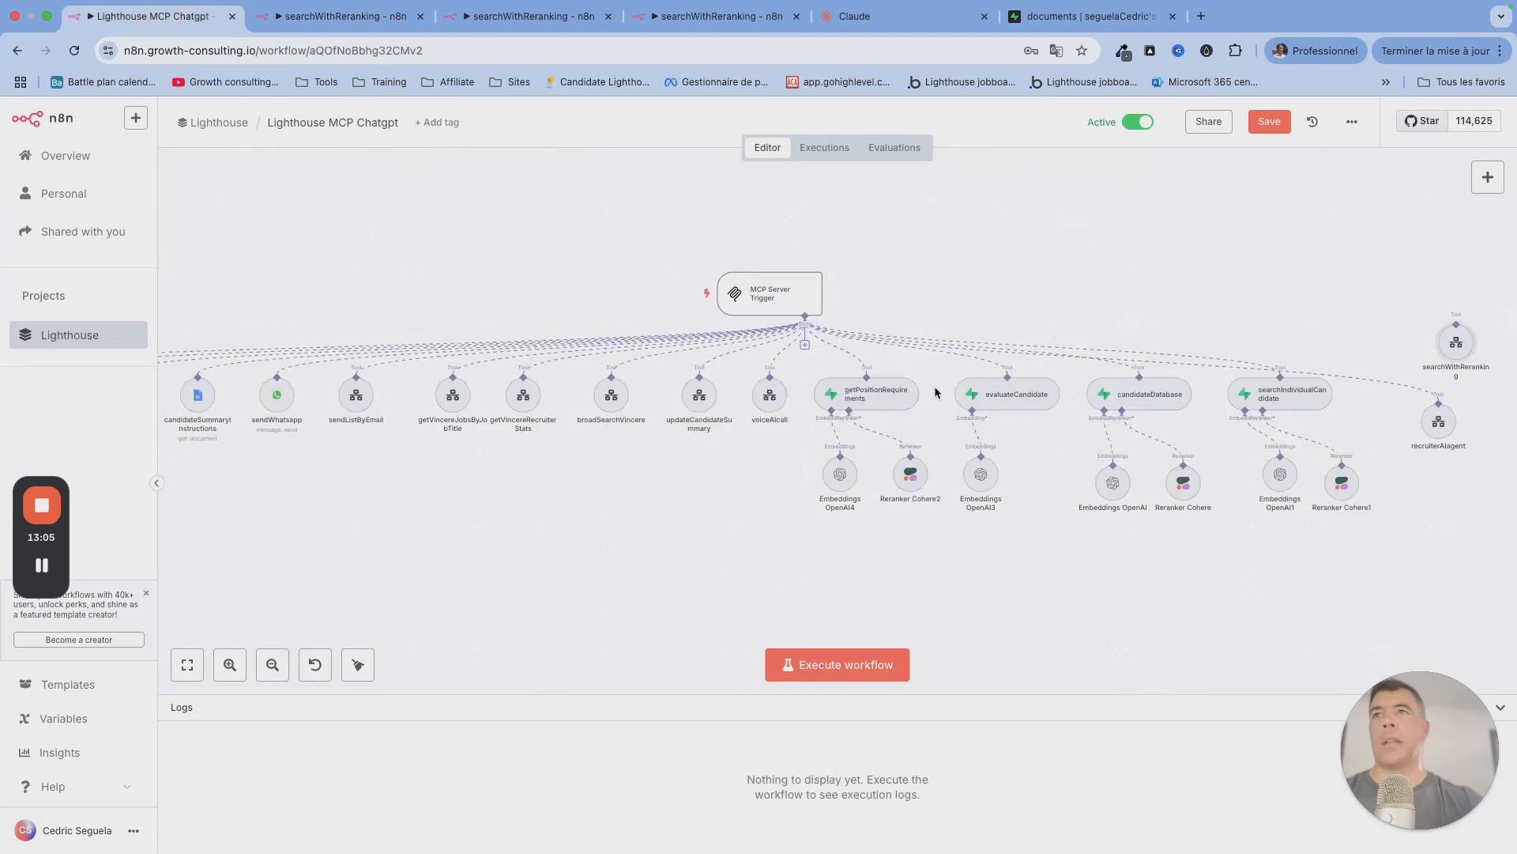
pyautogui.moveTo(909, 482); pyautogui.dragTo(954, 561)
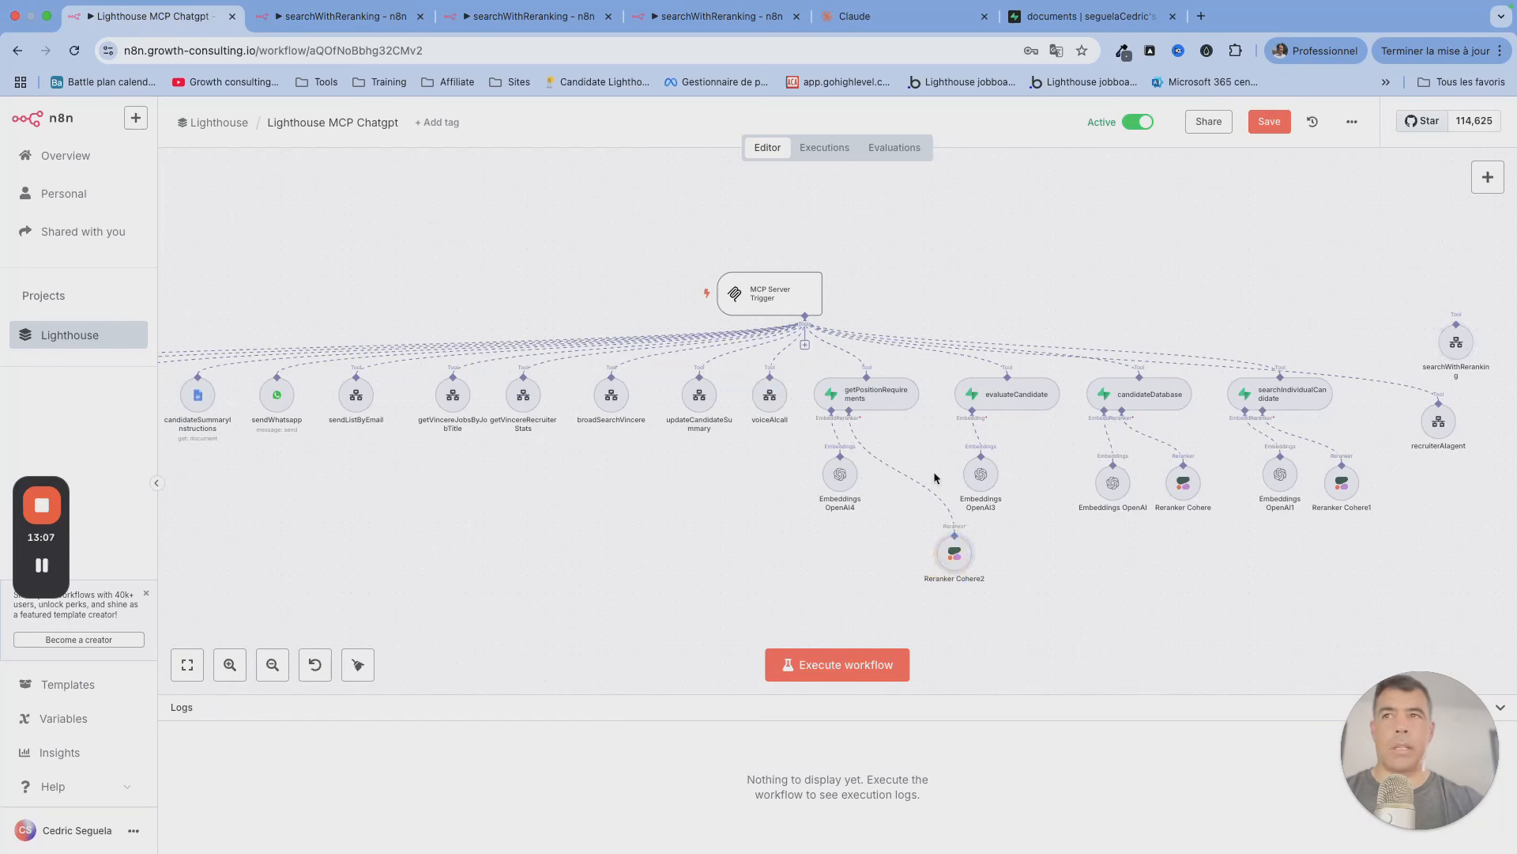
pyautogui.click(902, 473)
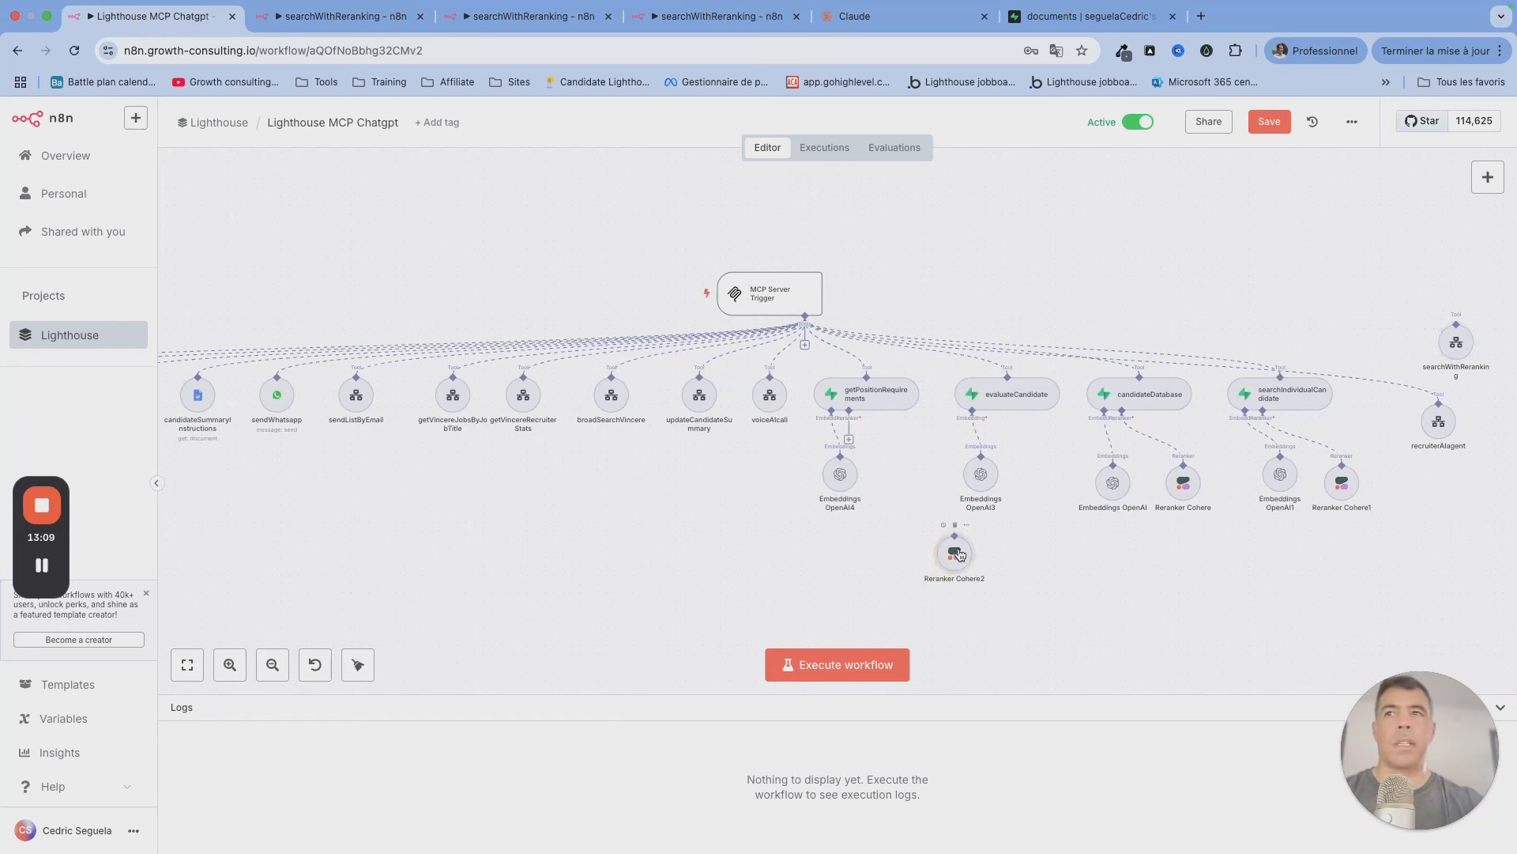
pyautogui.click(958, 555)
pyautogui.moveTo(958, 555); pyautogui.dragTo(940, 563)
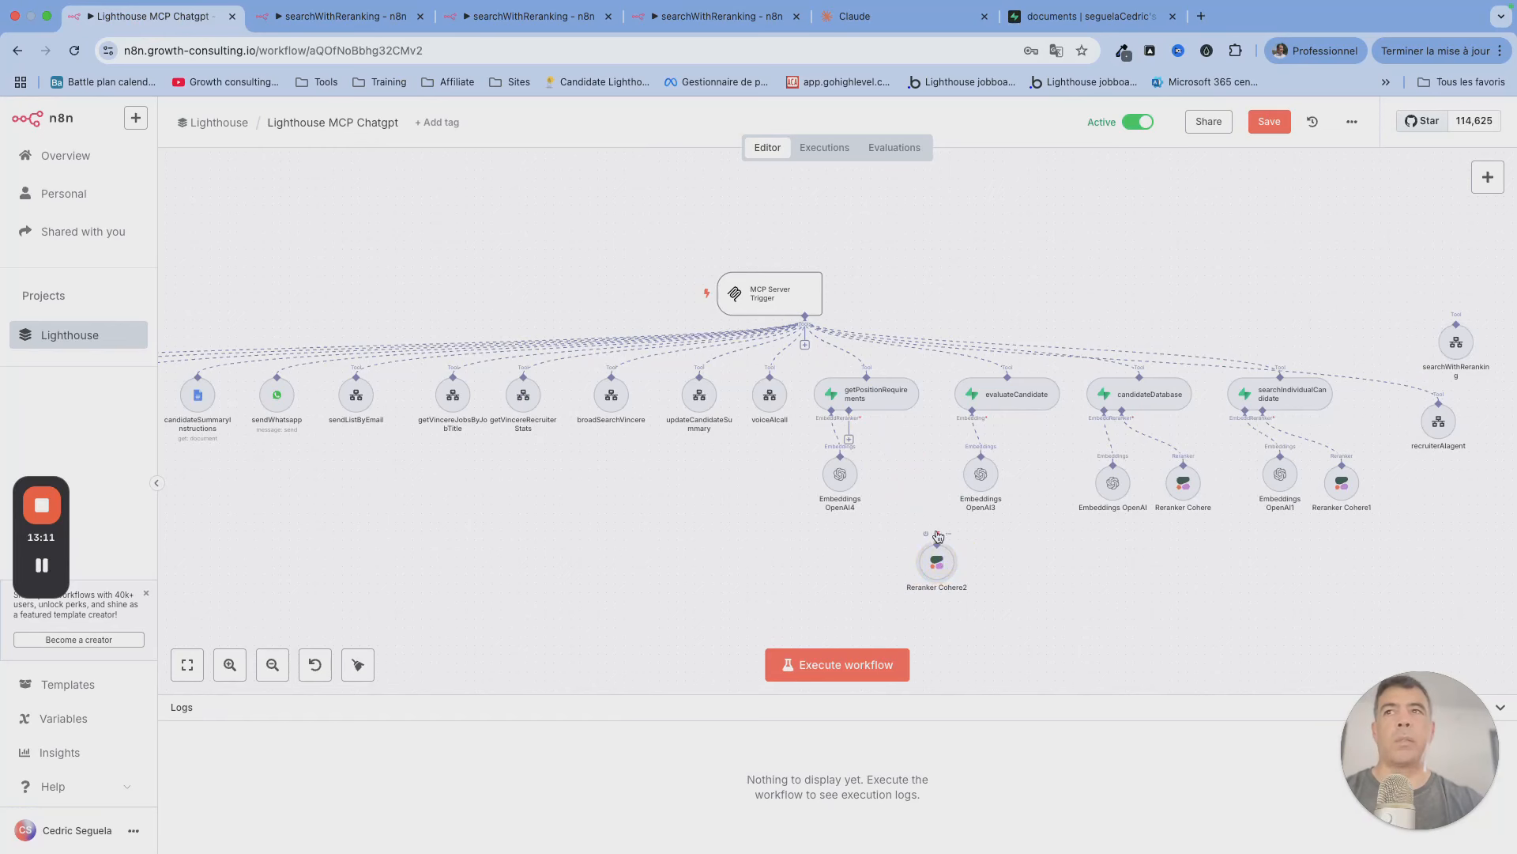